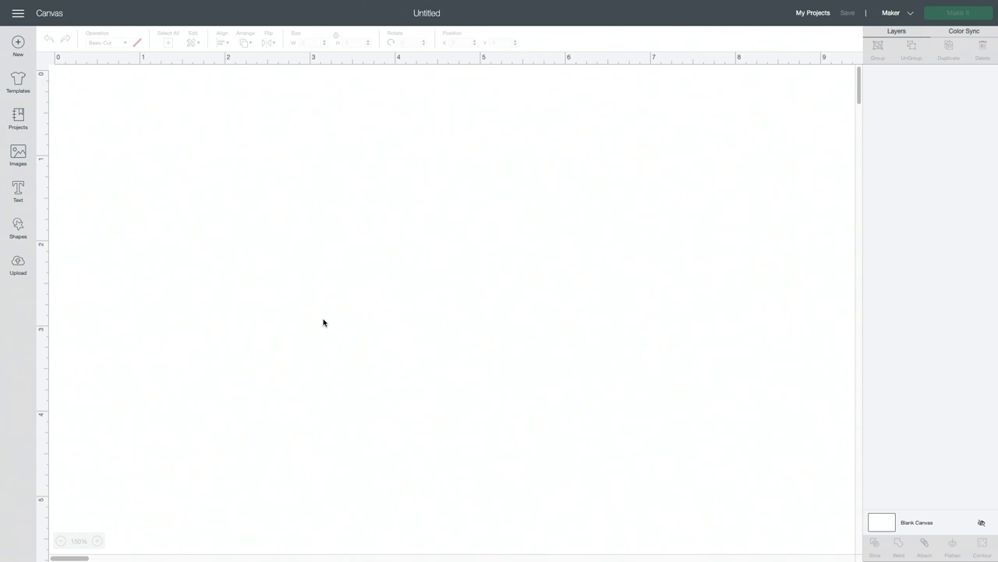
Add 'Hello' text at the top-left, enlarge it to about 4.862 inches wide, and set it to Pen.
{"action": "left_click", "coordinate": [19, 194]}
{"action": "type", "text": "Hello"}
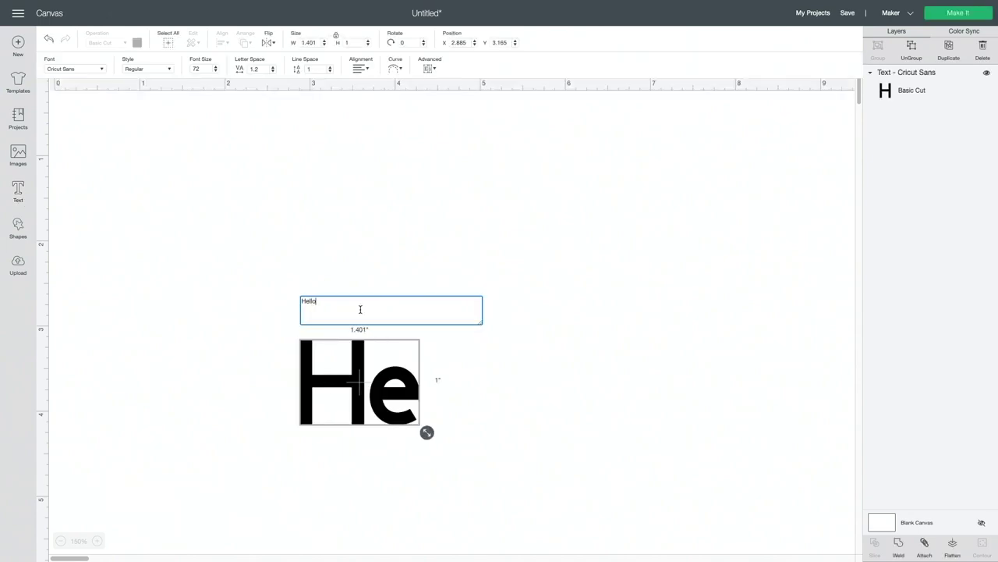
{"action": "left_click", "coordinate": [321, 293]}
{"action": "left_click_drag", "start_coordinate": [321, 293], "coordinate": [228, 202]}
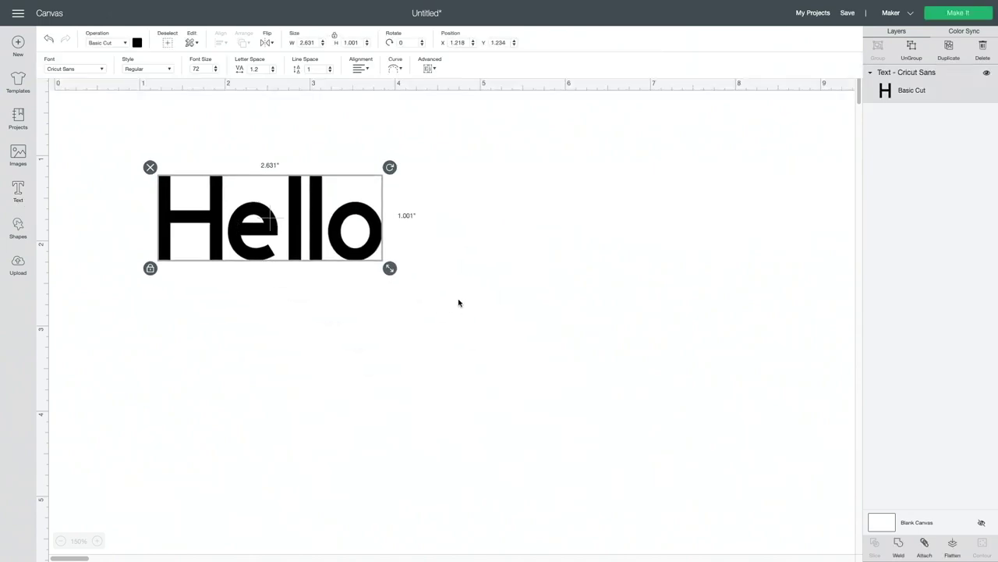
{"action": "left_click_drag", "start_coordinate": [390, 269], "coordinate": [580, 340]}
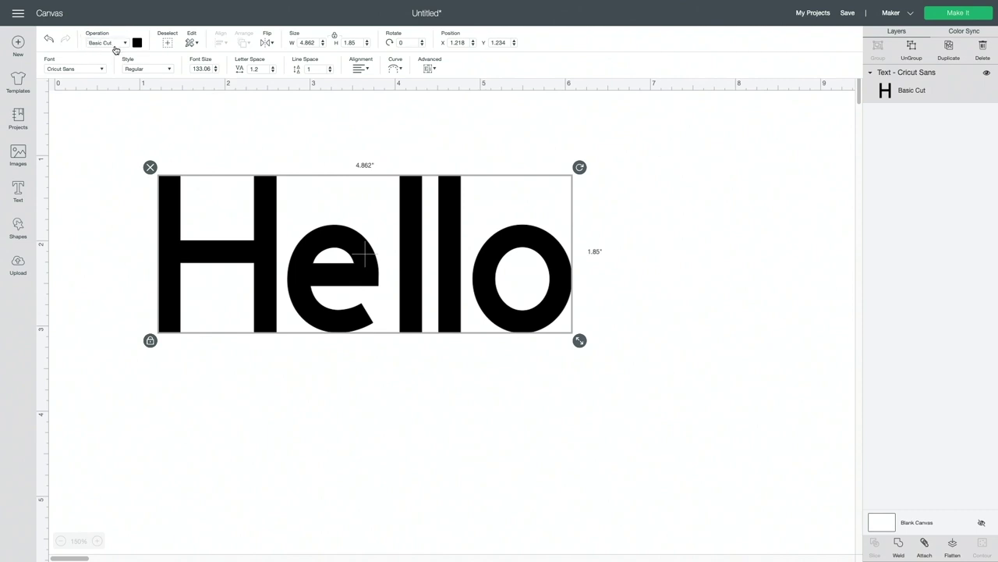
{"action": "left_click", "coordinate": [115, 45]}
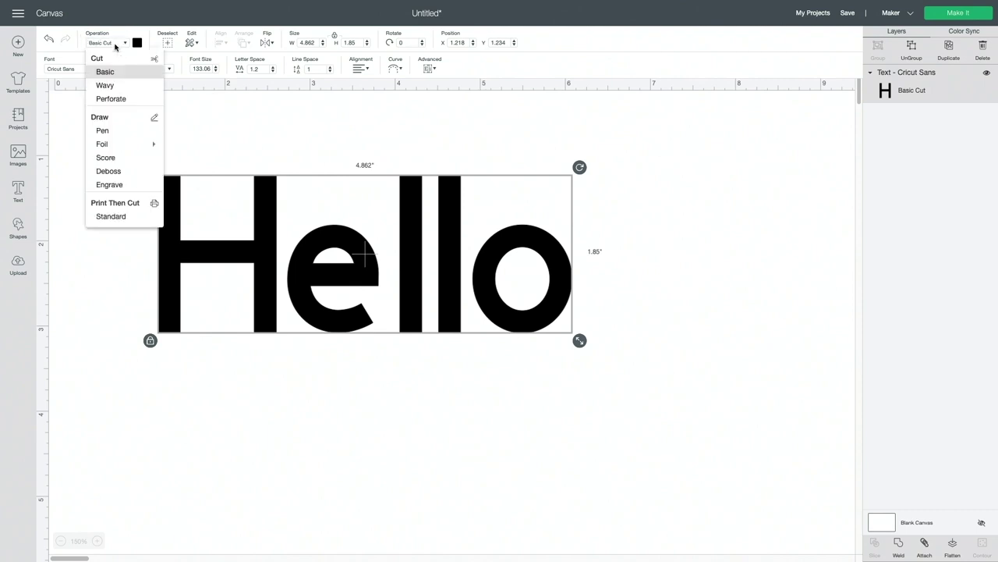
{"action": "left_click", "coordinate": [108, 134]}
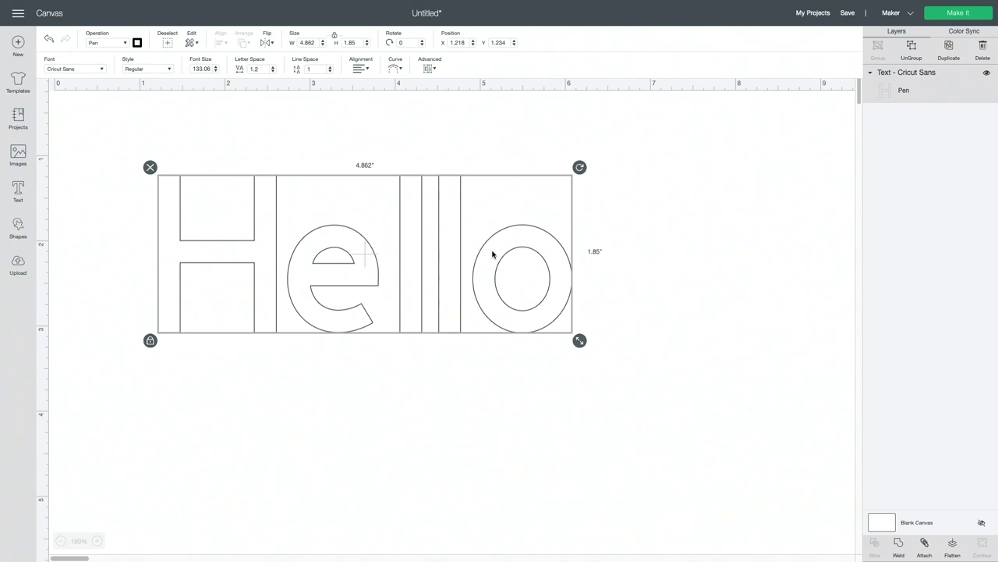
Undo the Pen setting so Hello stays a Basic Cut, then bring up the Fonts list.
{"action": "left_click", "coordinate": [49, 40]}
{"action": "left_click", "coordinate": [185, 240]}
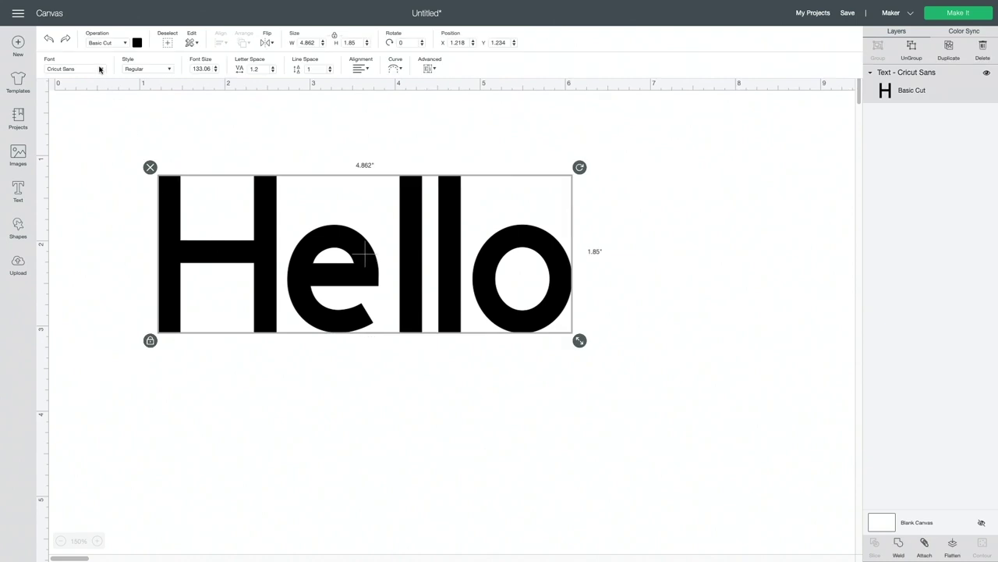
{"action": "left_click", "coordinate": [123, 42]}
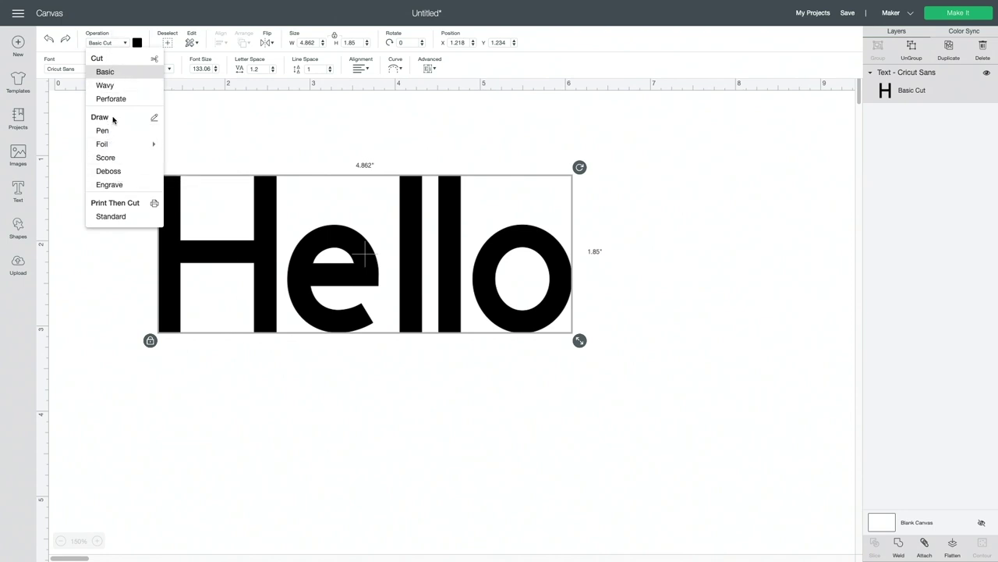
{"action": "mouse_move", "coordinate": [115, 143]}
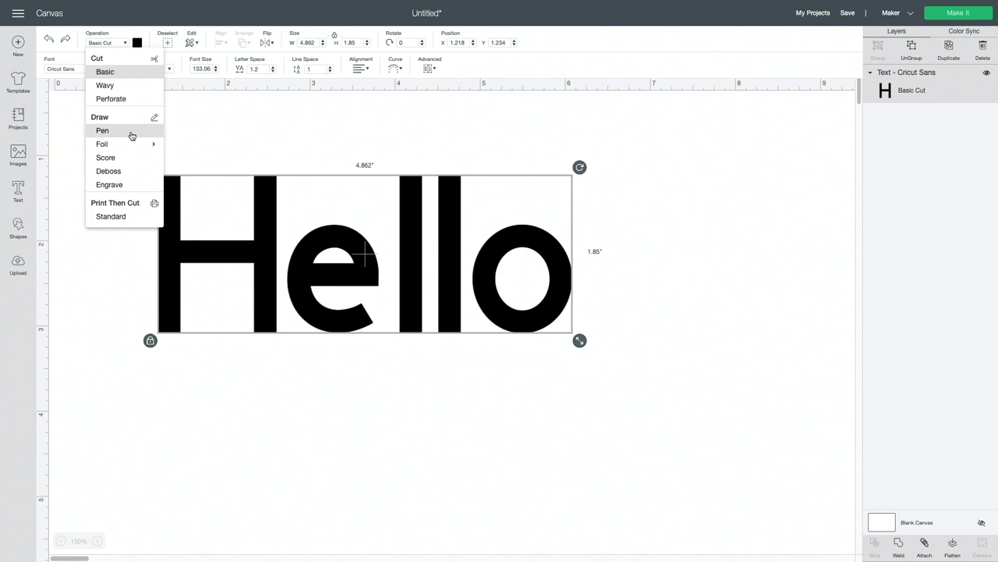
{"action": "left_click", "coordinate": [269, 263]}
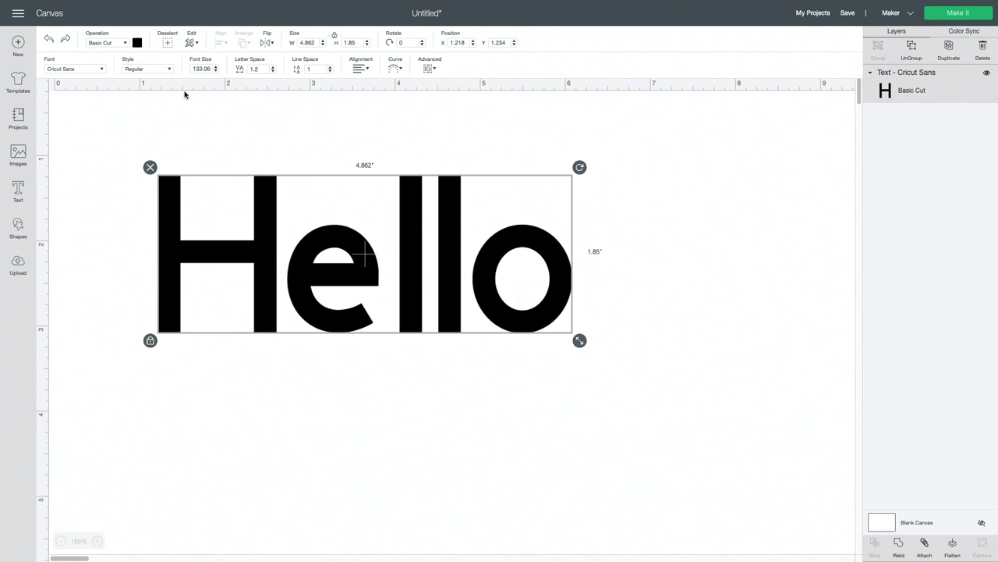
{"action": "left_click", "coordinate": [79, 69]}
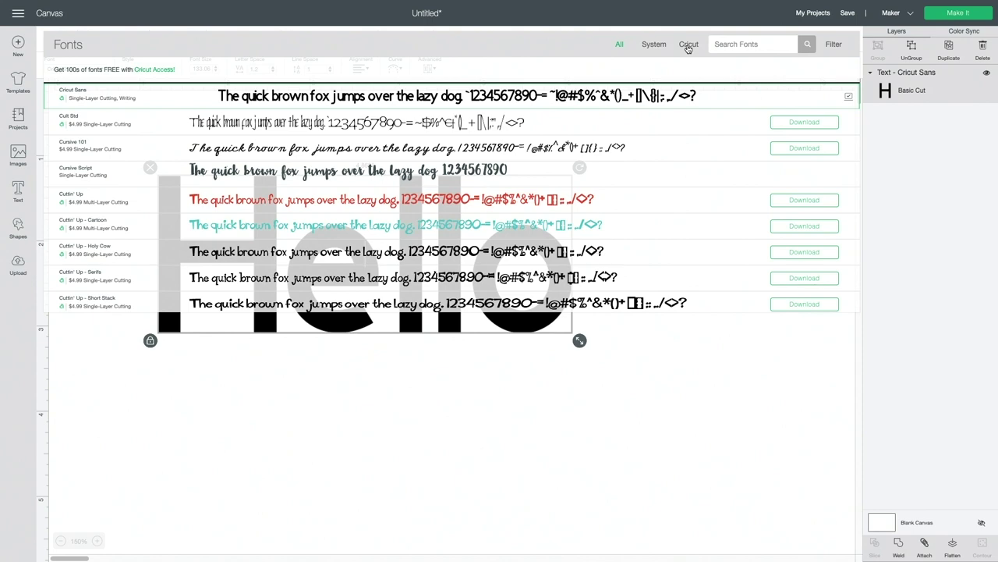
Filter the Cricut fonts to Writing and scroll down to Babette for Hello.
{"action": "left_click", "coordinate": [688, 47]}
{"action": "left_click", "coordinate": [836, 47]}
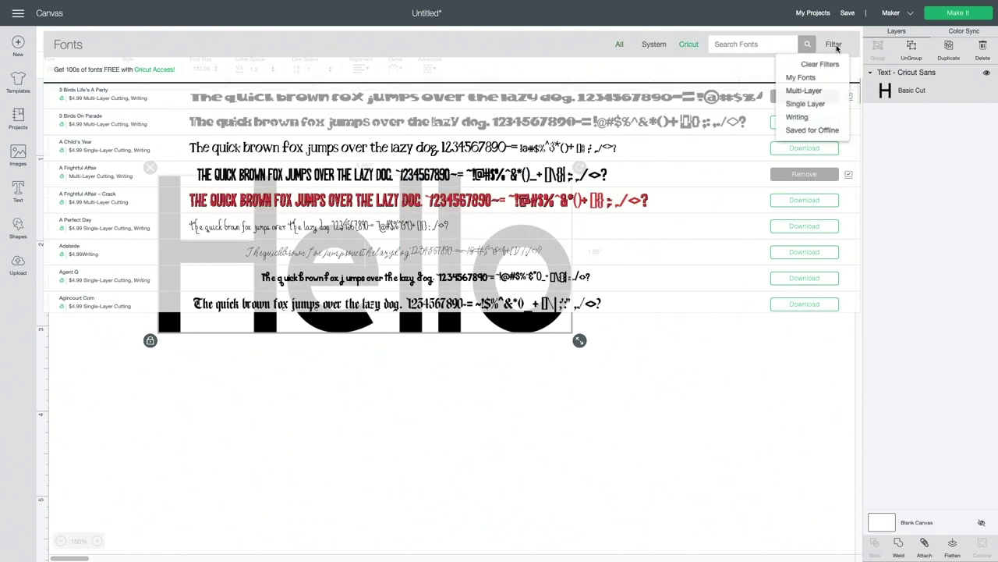
{"action": "left_click", "coordinate": [804, 118]}
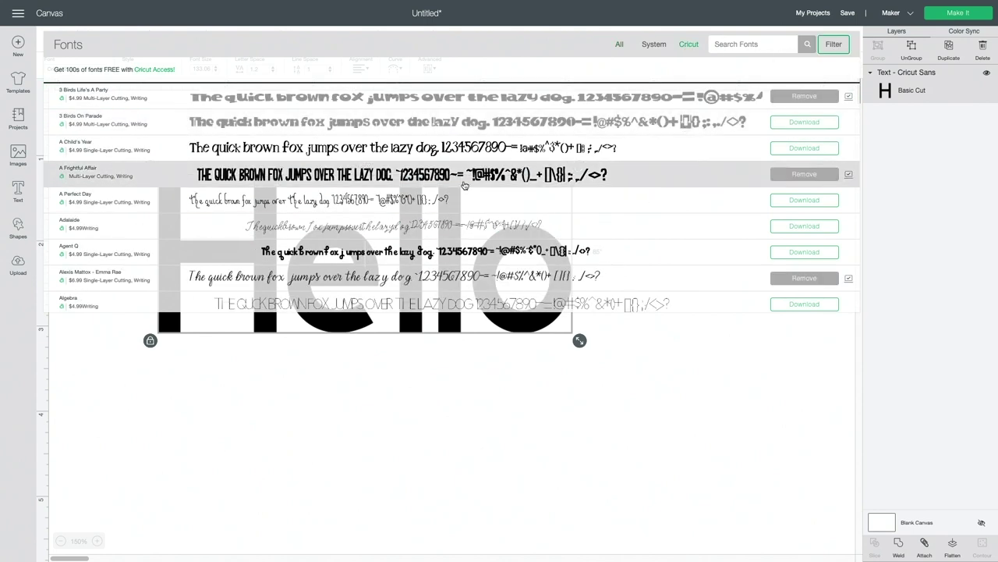
{"action": "scroll", "coordinate": [463, 185], "scroll_direction": "down", "scroll_amount": 5}
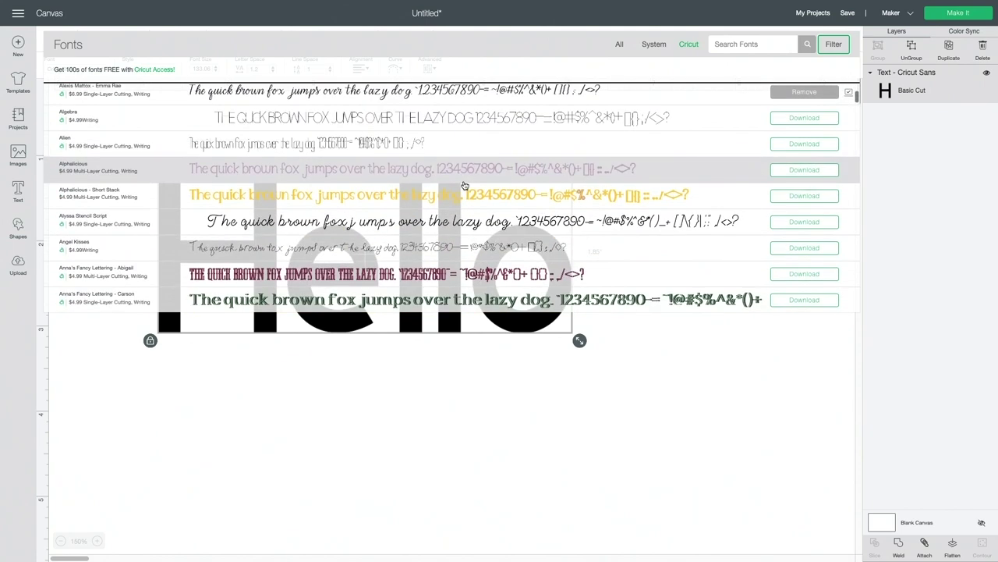
{"action": "scroll", "coordinate": [464, 185], "scroll_direction": "down", "scroll_amount": 7}
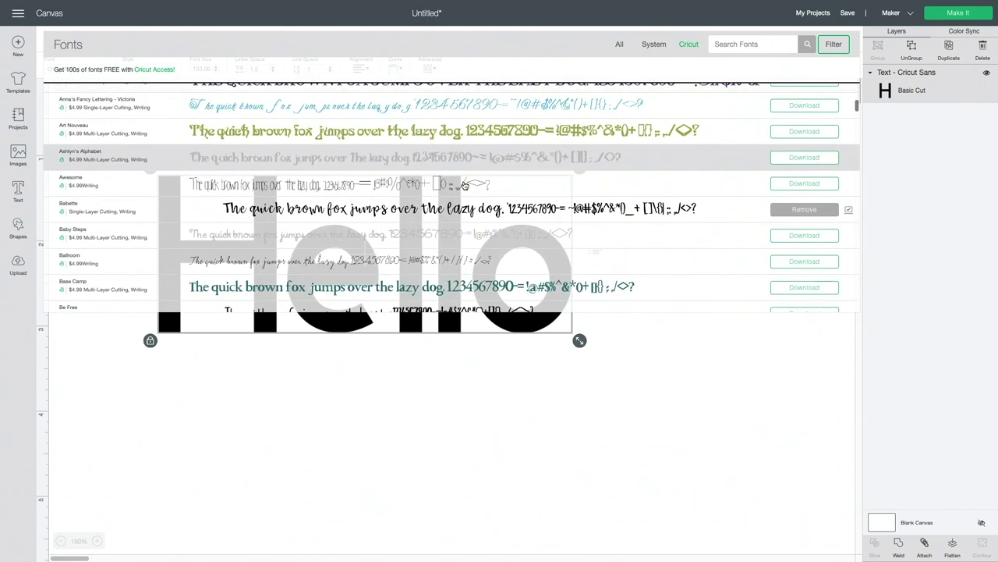
{"action": "scroll", "coordinate": [463, 185], "scroll_direction": "down", "scroll_amount": 2}
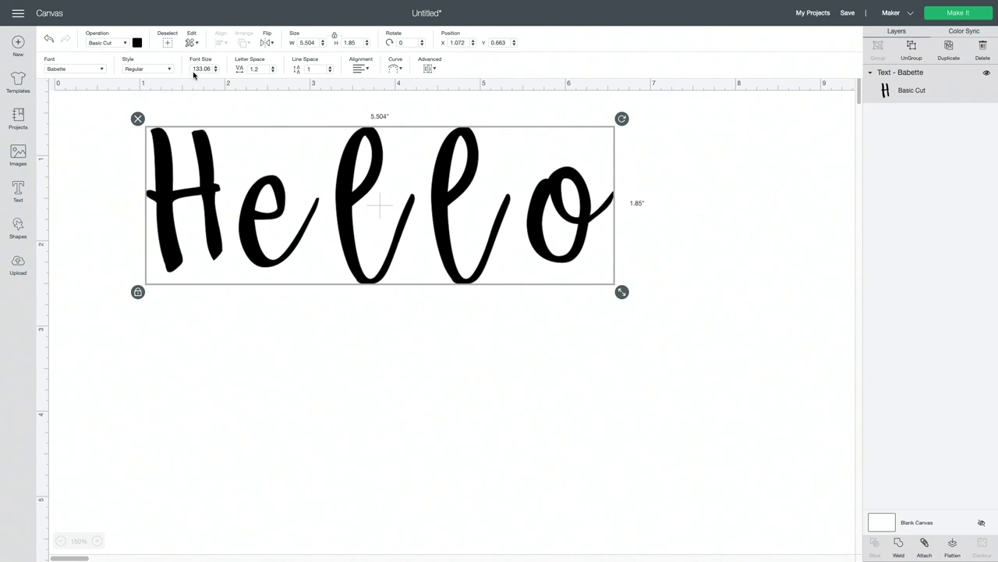
Switch Babette's style to Writing so Hello draws as single-line pen strokes.
{"action": "left_click", "coordinate": [142, 69]}
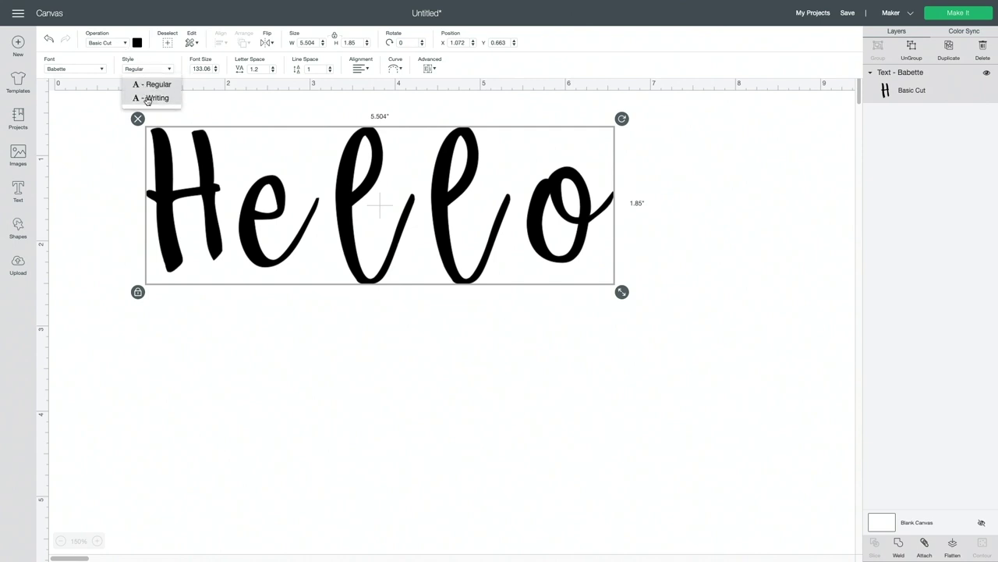
{"action": "left_click", "coordinate": [147, 98]}
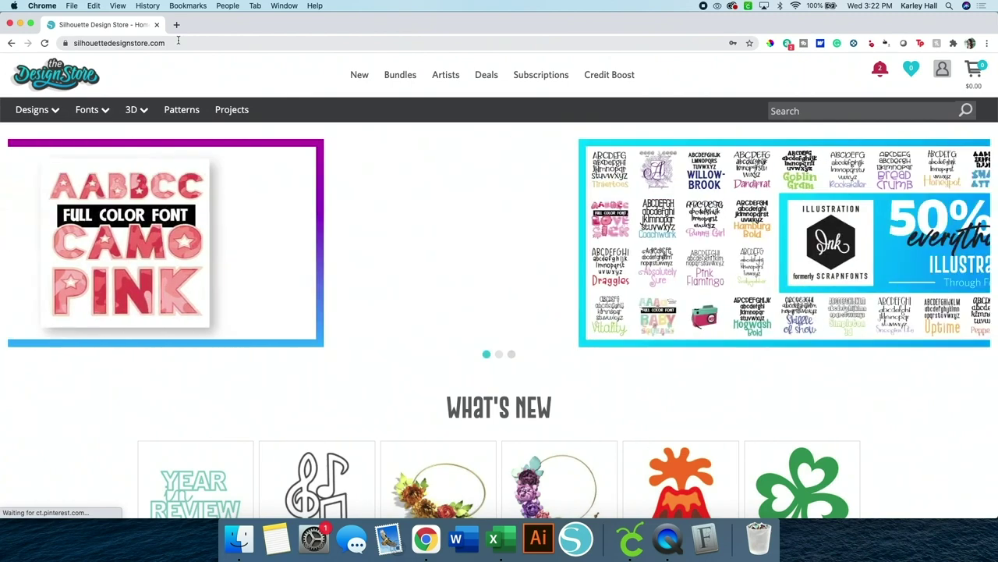
Make the store page full screen and search it for 'sketch fonts'.
{"action": "left_click", "coordinate": [31, 24]}
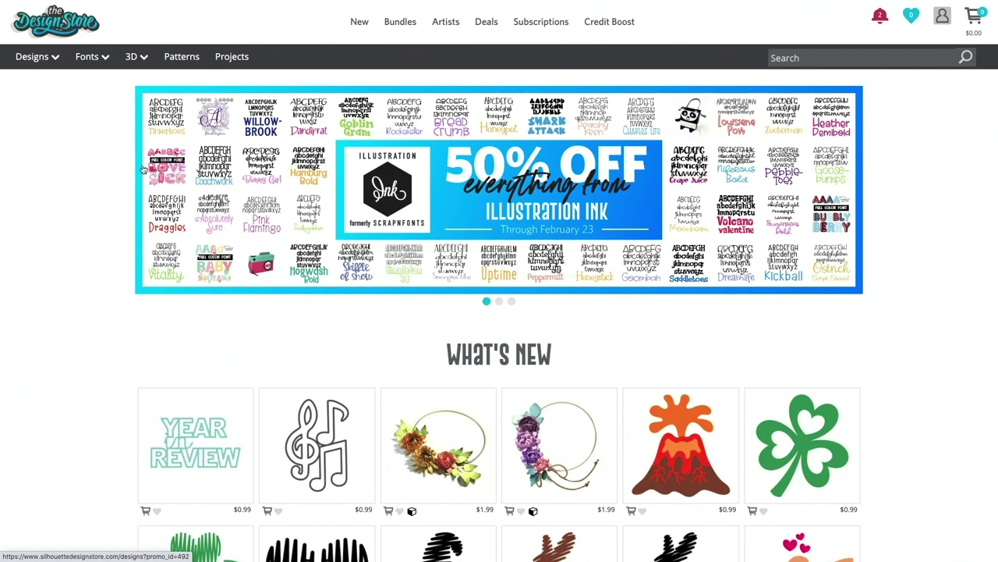
{"action": "left_click", "coordinate": [810, 59]}
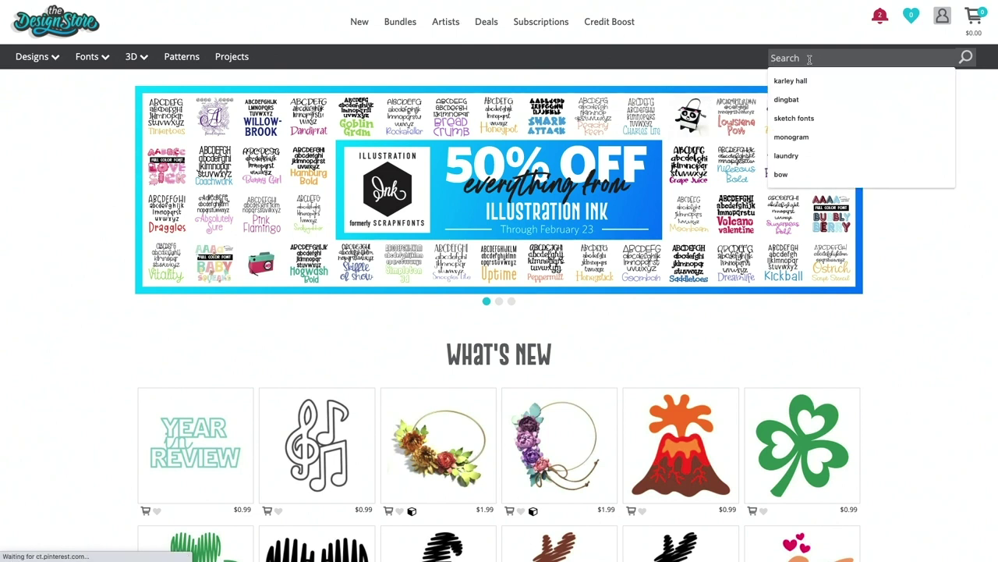
{"action": "type", "text": "sketch fonts"}
{"action": "left_click", "coordinate": [852, 86]}
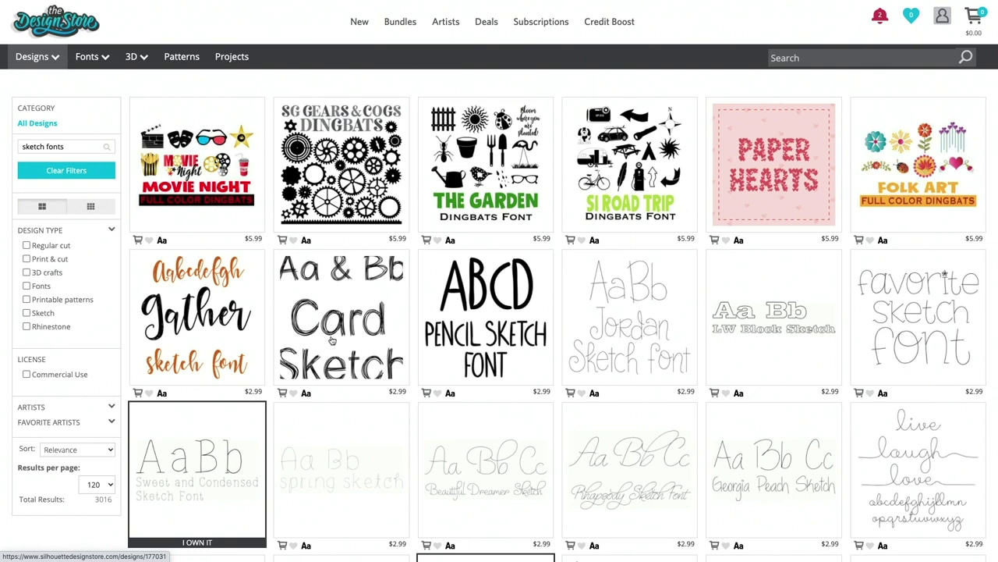
{"action": "scroll", "coordinate": [640, 285], "scroll_direction": "down", "scroll_amount": 1}
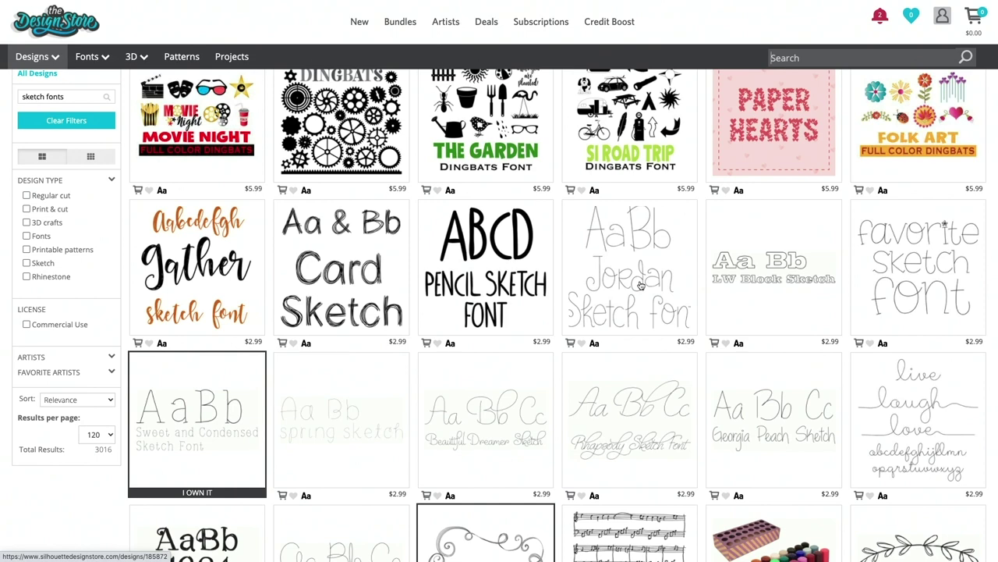
{"action": "scroll", "coordinate": [639, 285], "scroll_direction": "down", "scroll_amount": 1}
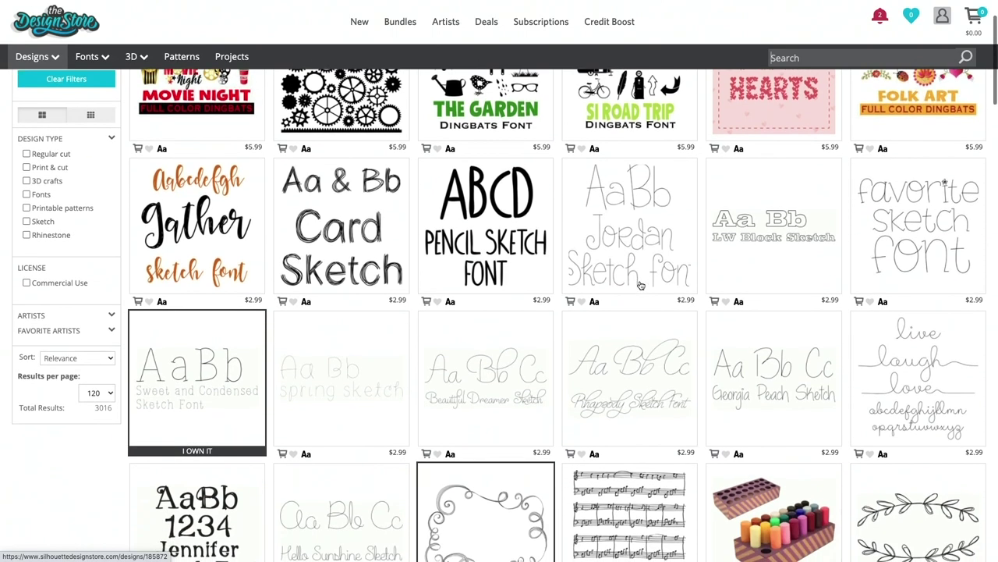
{"action": "scroll", "coordinate": [639, 285], "scroll_direction": "down", "scroll_amount": 3}
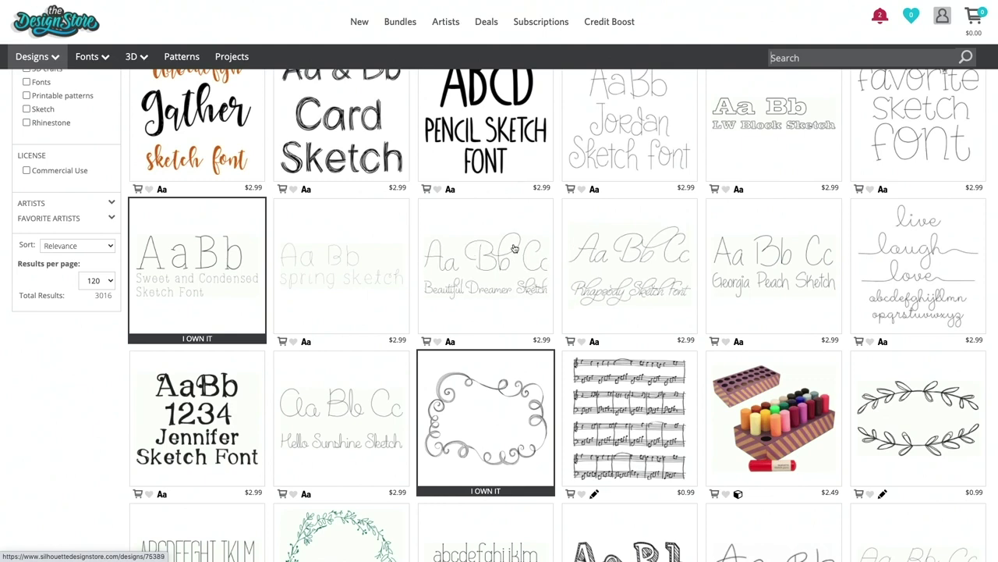
{"action": "scroll", "coordinate": [879, 265], "scroll_direction": "down", "scroll_amount": 2}
{"action": "scroll", "coordinate": [879, 252], "scroll_direction": "down", "scroll_amount": 5}
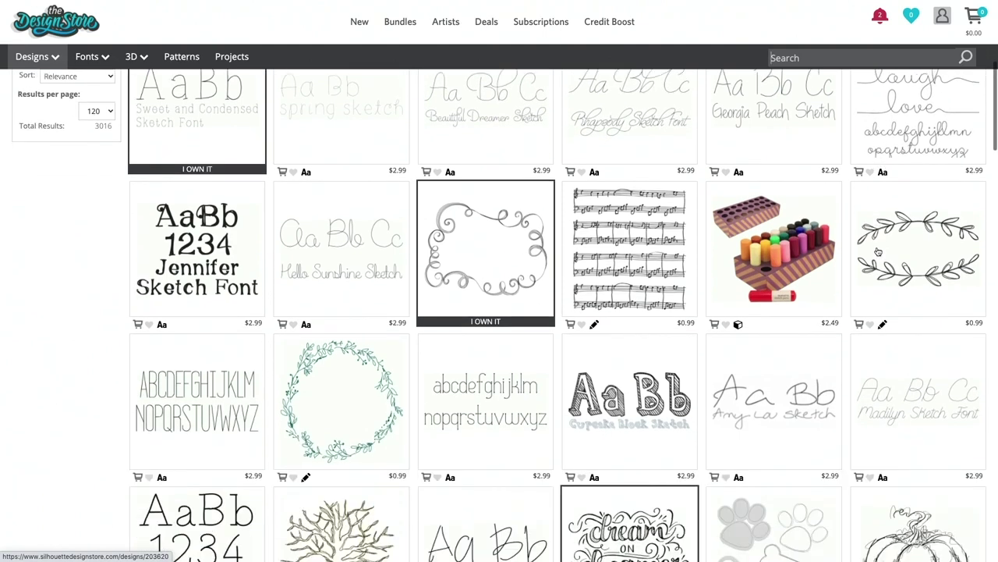
{"action": "scroll", "coordinate": [878, 249], "scroll_direction": "up", "scroll_amount": 5}
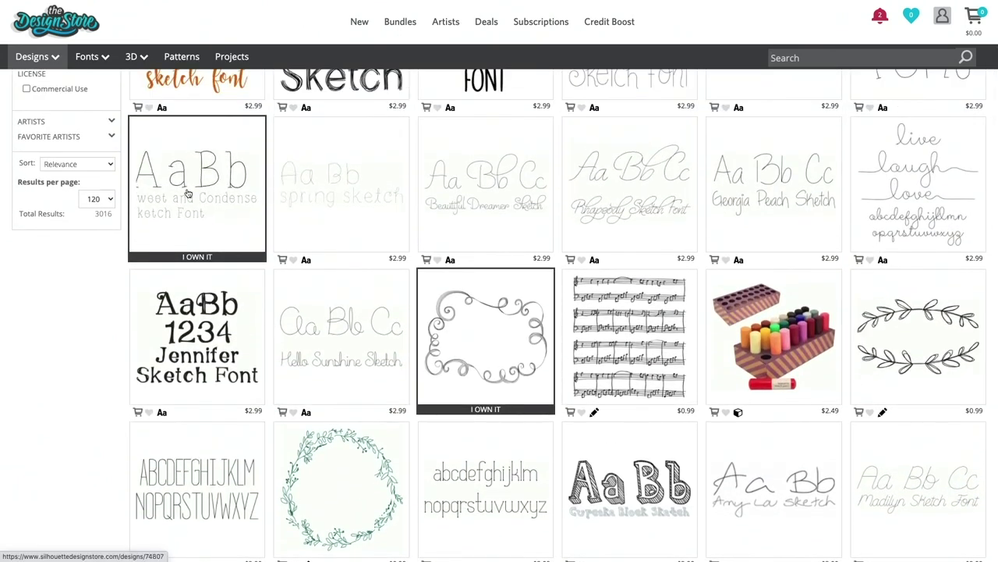
{"action": "left_click", "coordinate": [187, 193]}
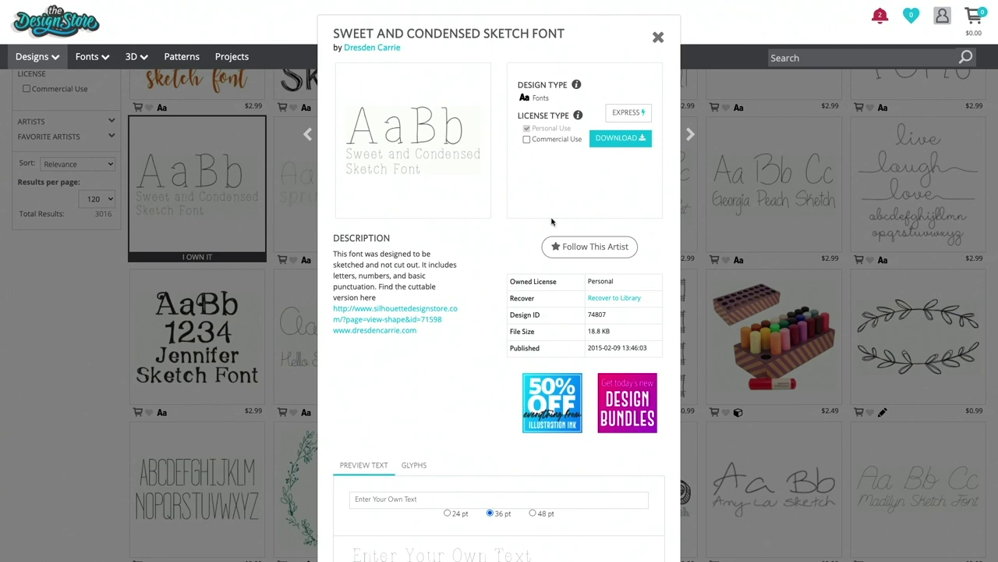
Download the Sweet and Condensed Sketch Font under the personal licence and extract the zip.
{"action": "left_click", "coordinate": [527, 139]}
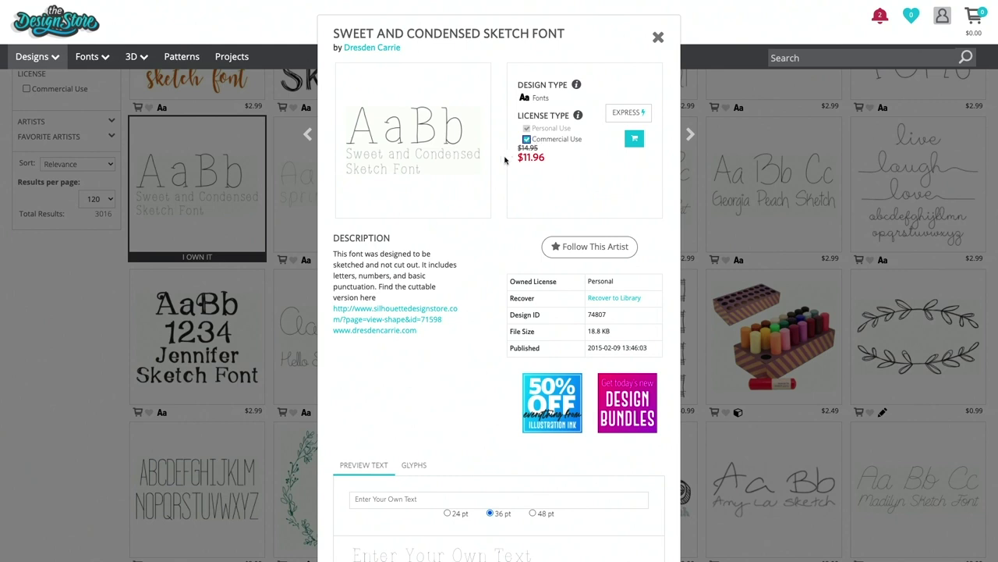
{"action": "left_click", "coordinate": [527, 138]}
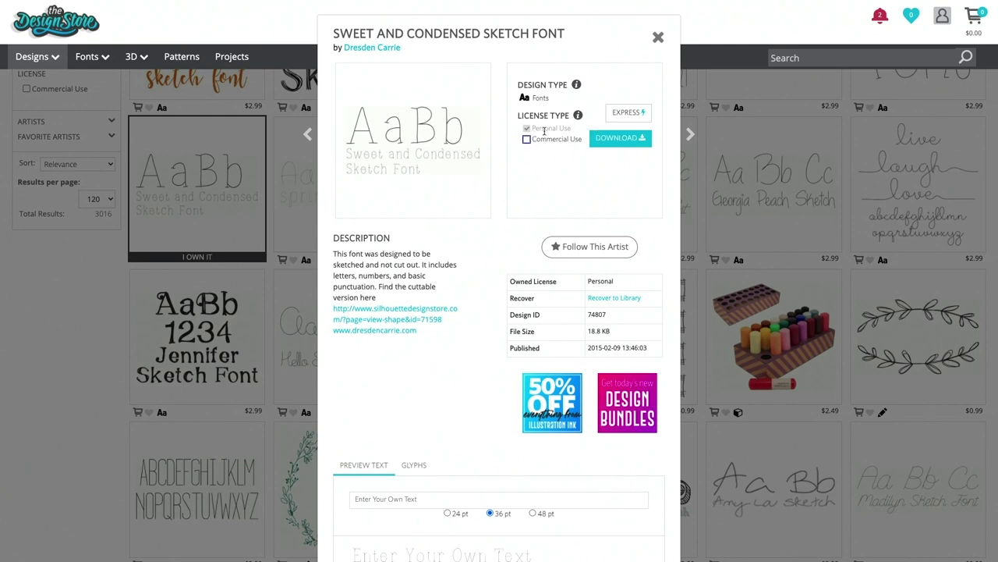
{"action": "left_click", "coordinate": [613, 139]}
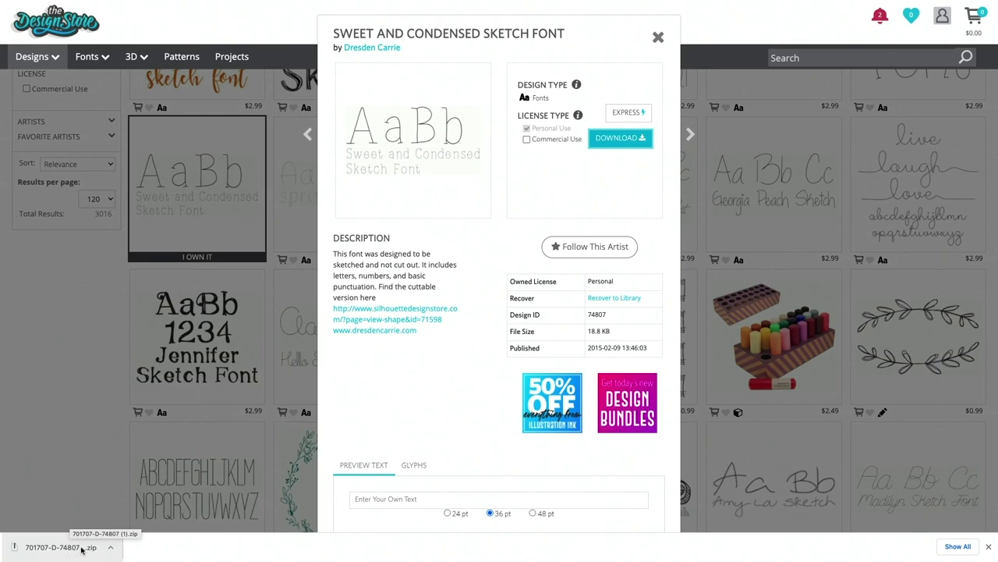
{"action": "left_click", "coordinate": [81, 548]}
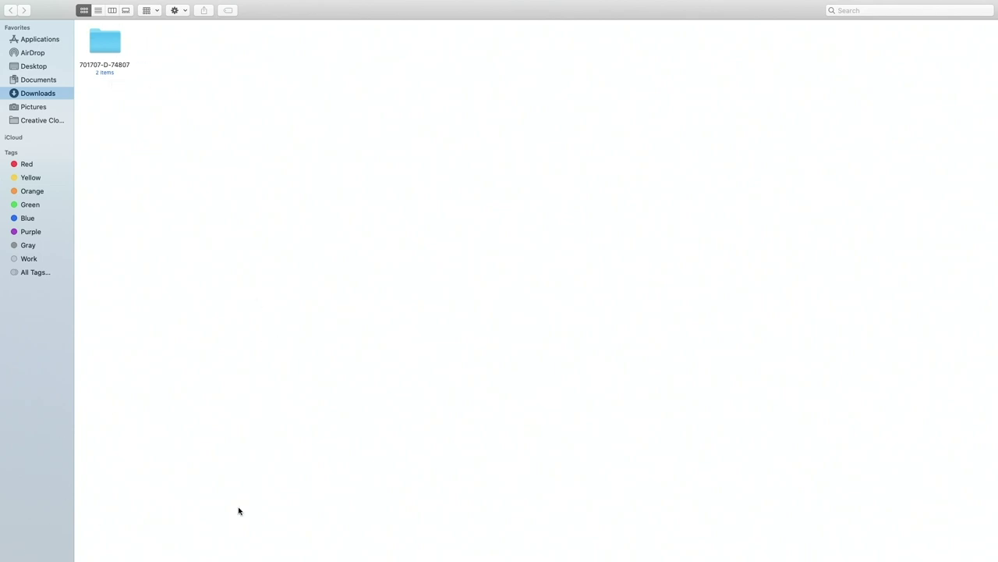
Open the 701707-D-74807 folder and preview its .ttf font file.
{"action": "double_click", "coordinate": [107, 45]}
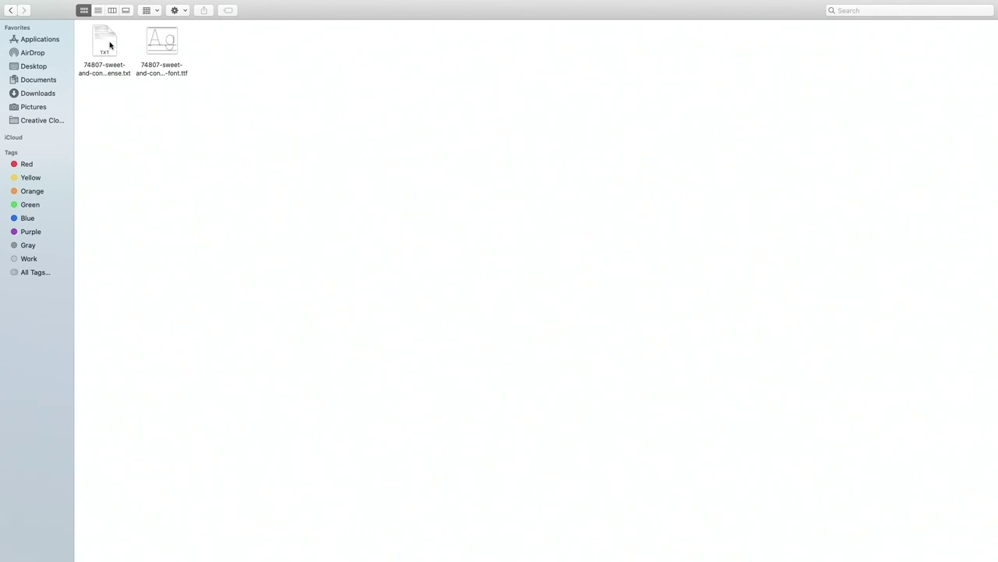
{"action": "double_click", "coordinate": [164, 42]}
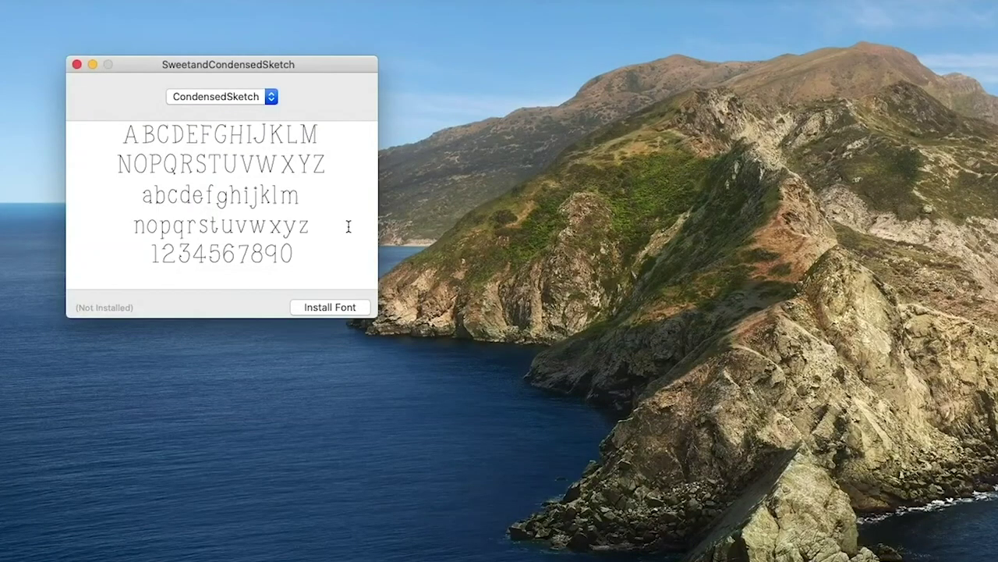
Install the SweetandCondensedSketch font and start a new text box in Cricut Design Space.
{"action": "left_click", "coordinate": [316, 306]}
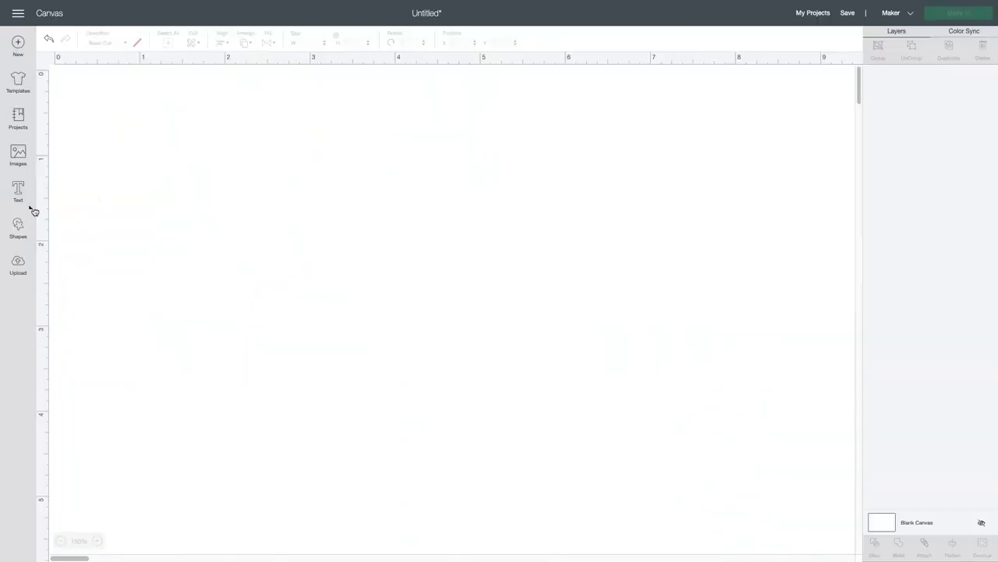
{"action": "left_click", "coordinate": [23, 201]}
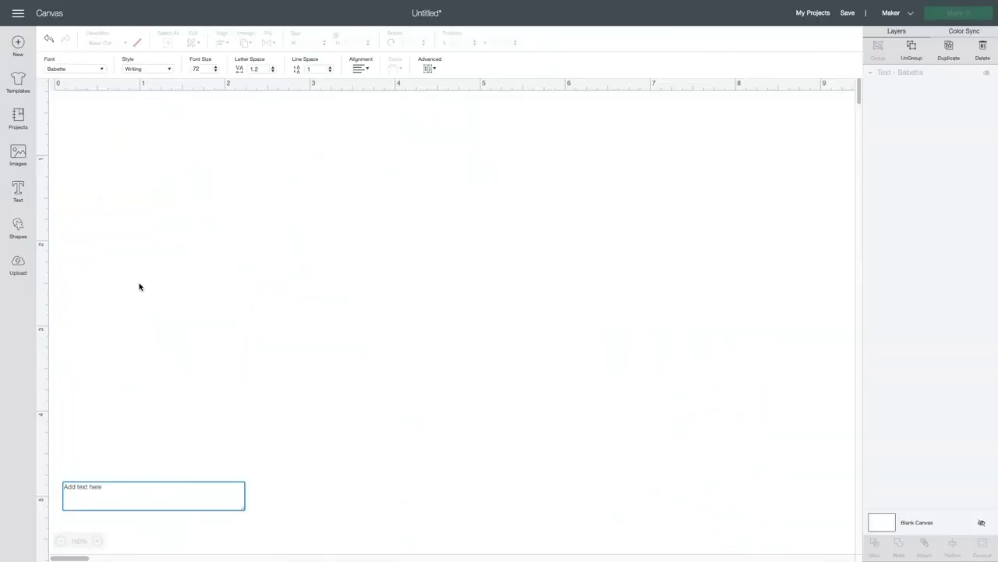
Add 'Sweet & Condensed' at the top-left, font size 12, scaled to about 5.9 inches wide.
{"action": "type", "text": "Sweet &"}
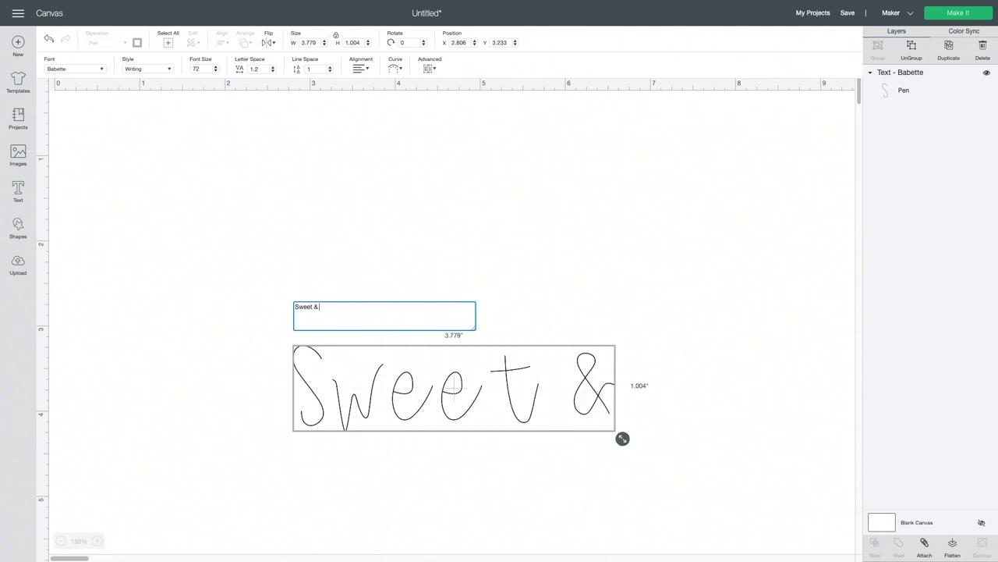
{"action": "type", "text": " Condensed"}
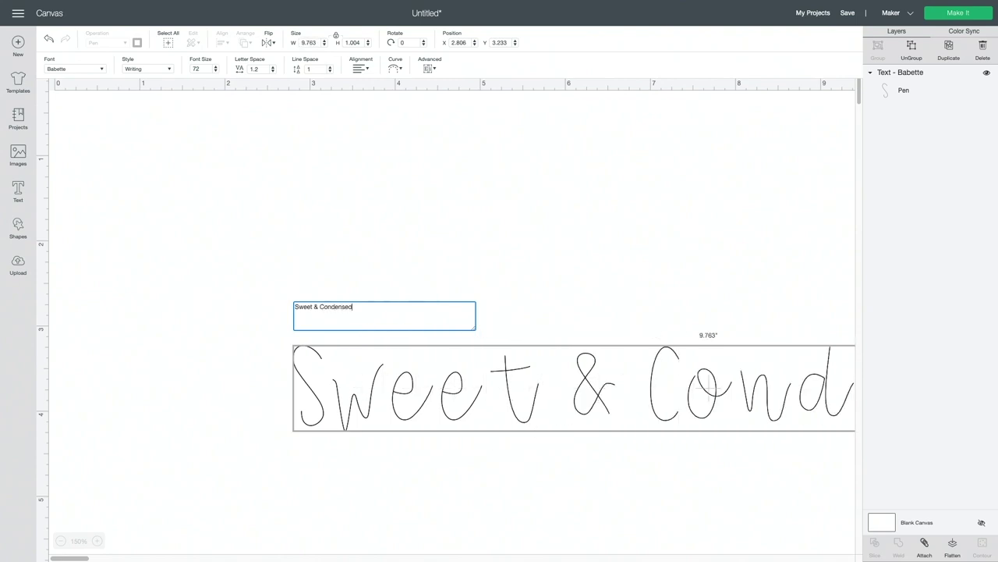
{"action": "mouse_move", "coordinate": [366, 399]}
{"action": "left_mouse_down"}
{"action": "mouse_move", "coordinate": [211, 269]}
{"action": "mouse_move", "coordinate": [176, 260]}
{"action": "mouse_move", "coordinate": [174, 246]}
{"action": "left_mouse_up"}
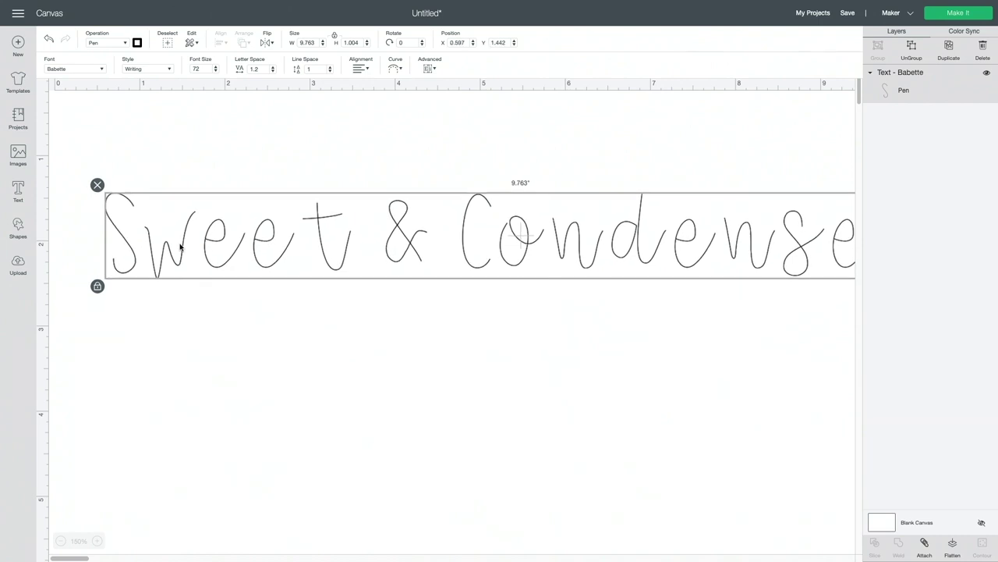
{"action": "double_click", "coordinate": [207, 68]}
{"action": "type", "text": "12"}
{"action": "key", "text": "Return"}
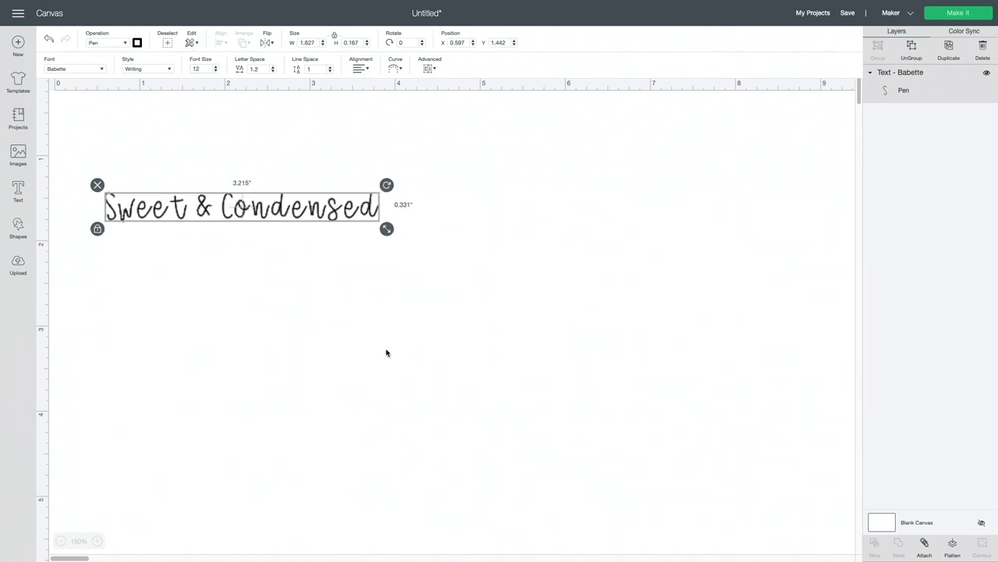
{"action": "left_click_drag", "start_coordinate": [386, 352], "coordinate": [616, 484]}
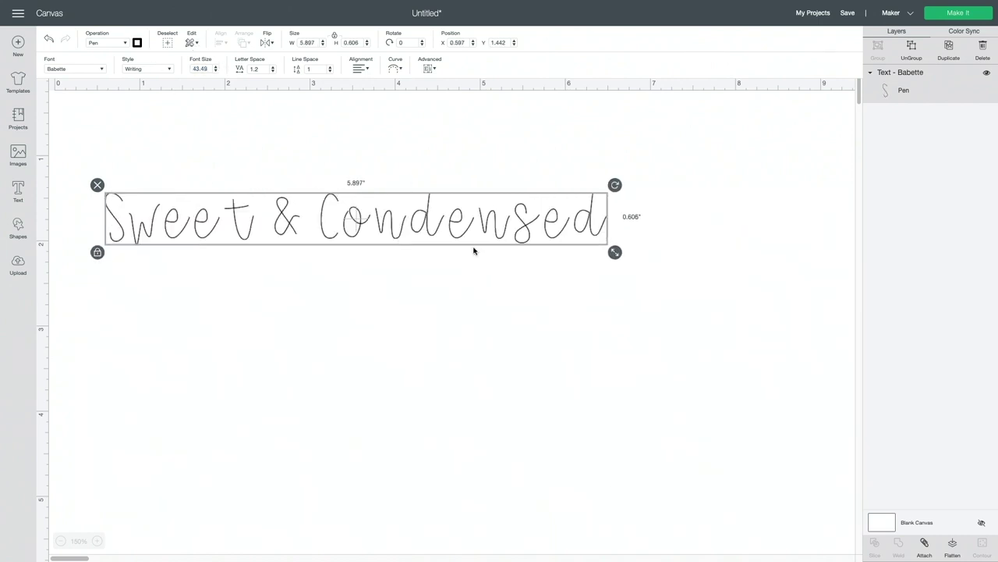
Clear the Writing font filter and list the System fonts installed on the computer.
{"action": "left_click", "coordinate": [101, 70]}
{"action": "left_click", "coordinate": [835, 45]}
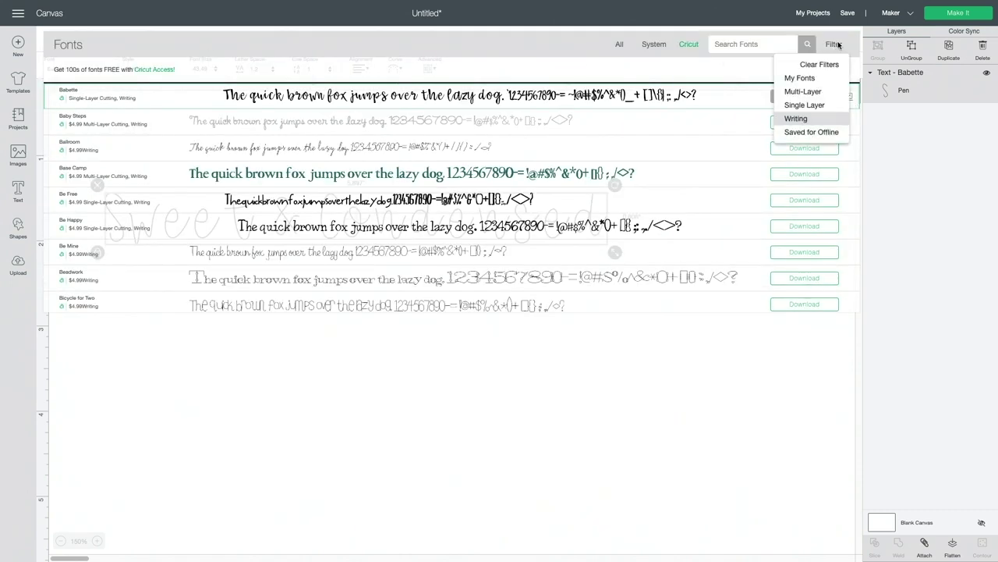
{"action": "left_click", "coordinate": [826, 64]}
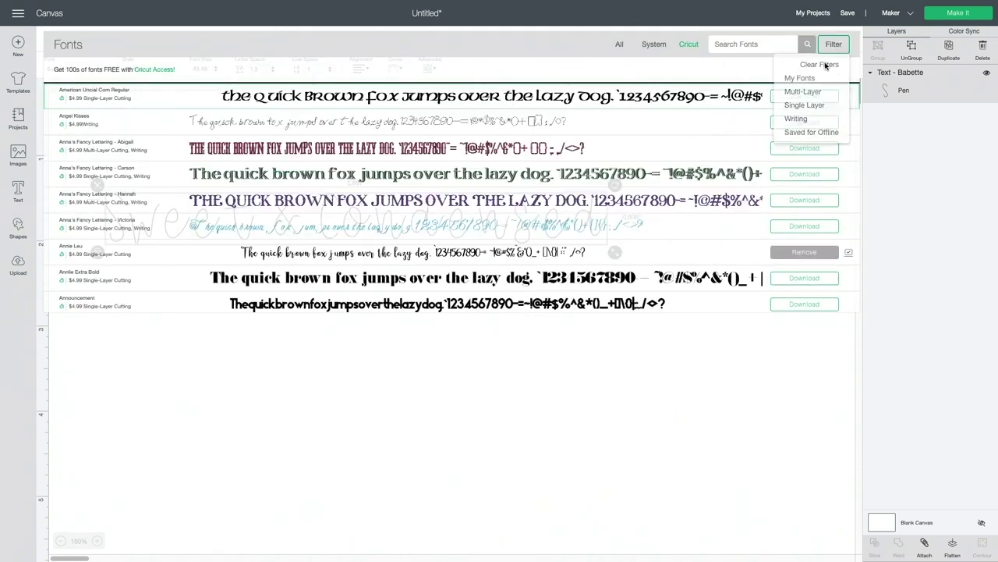
{"action": "left_click", "coordinate": [655, 49]}
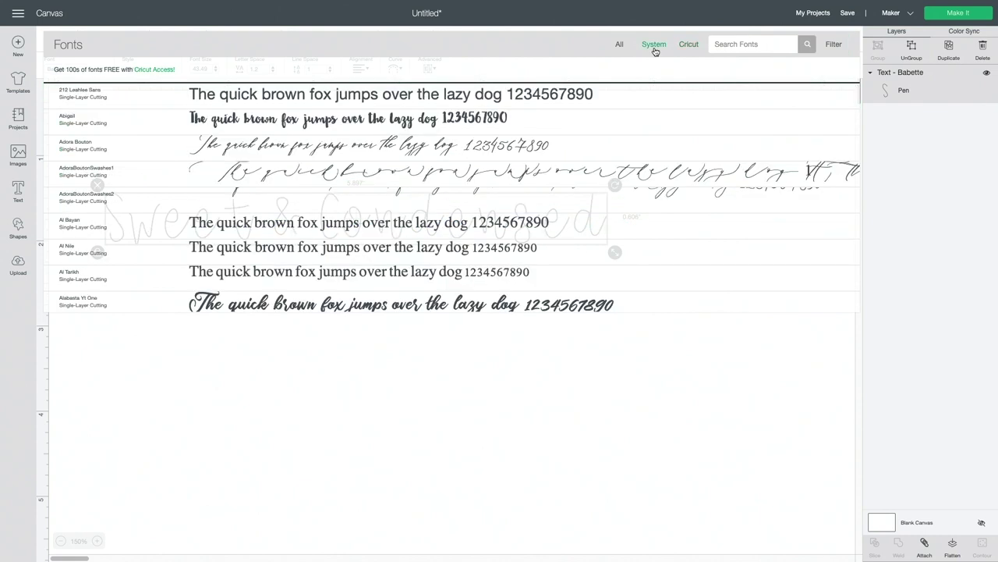
Search the fonts for 'sweet' and apply SweetandCondensedSketch to the text.
{"action": "left_click", "coordinate": [728, 47]}
{"action": "type", "text": "sweet"}
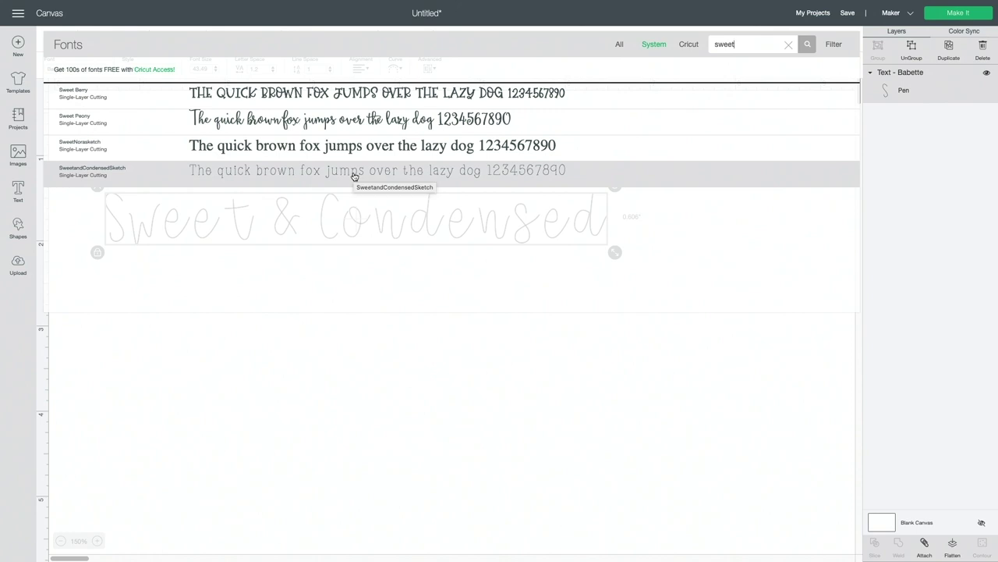
{"action": "left_click", "coordinate": [354, 176]}
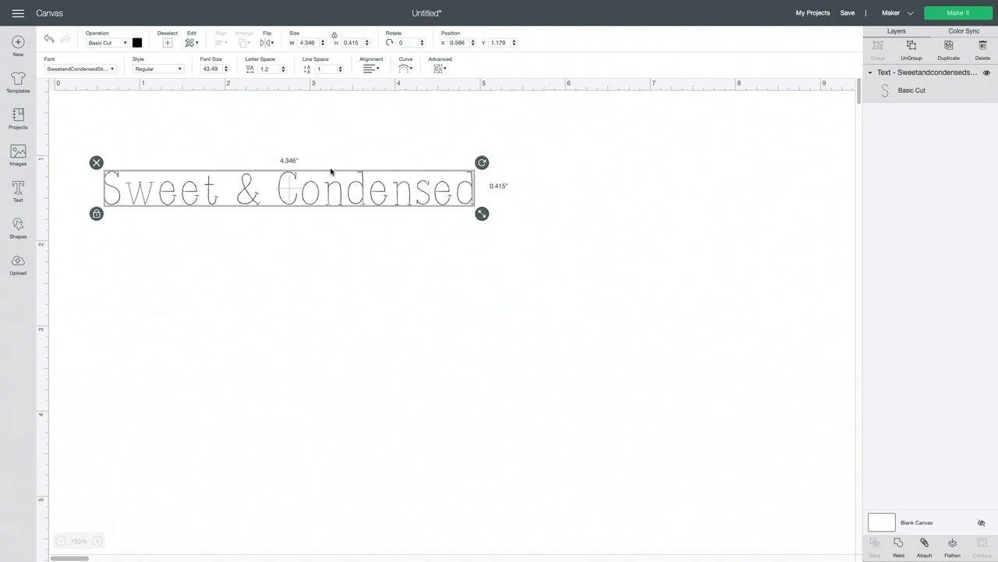
Set the Sweet & Condensed text to font size 50, move it top-left, and place a duplicate beneath it.
{"action": "double_click", "coordinate": [215, 68]}
{"action": "type", "text": "50"}
{"action": "key", "text": "Return"}
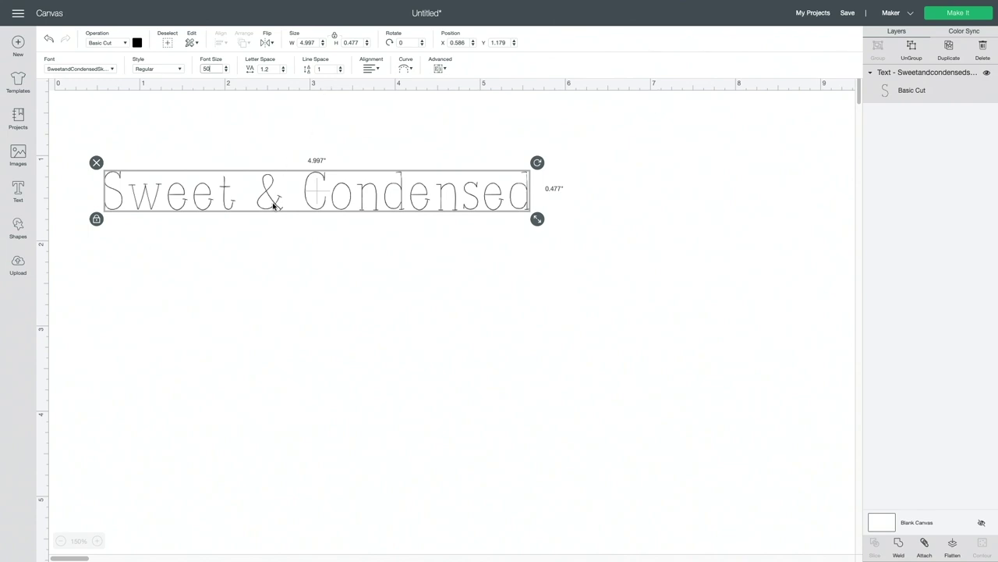
{"action": "left_click_drag", "start_coordinate": [274, 206], "coordinate": [246, 152]}
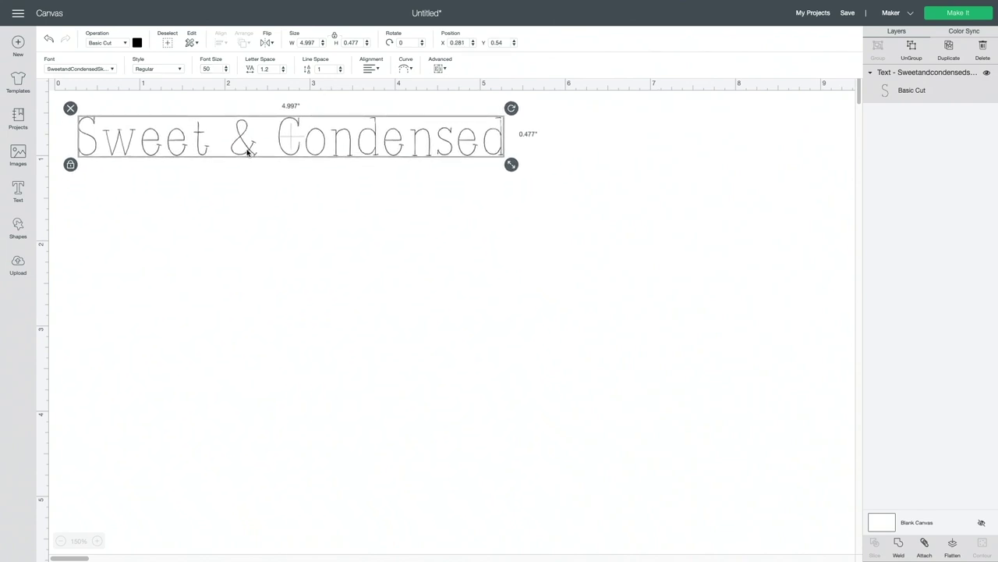
{"action": "key", "text": "ctrl+d"}
{"action": "left_click_drag", "start_coordinate": [251, 170], "coordinate": [248, 198]}
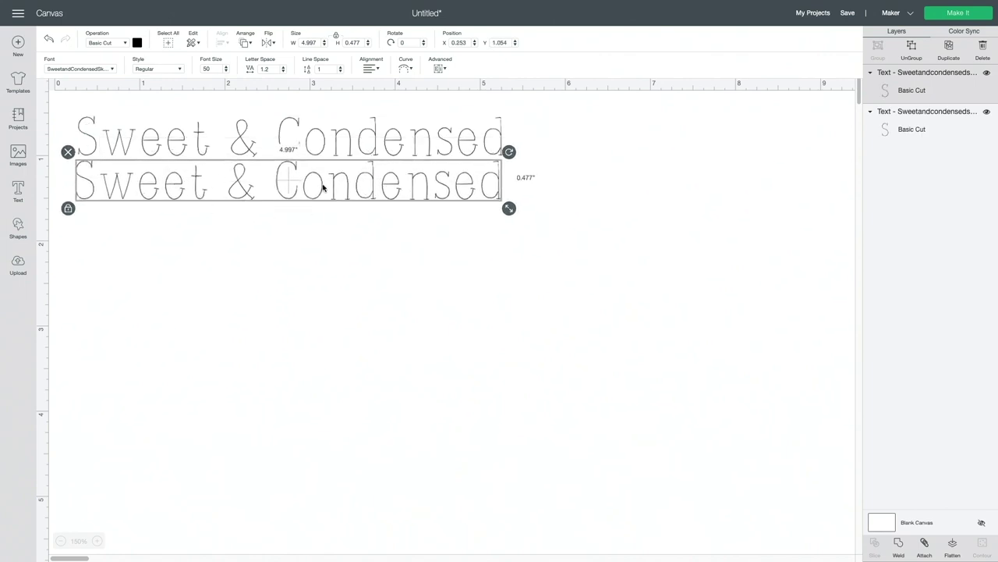
Switch to Chrome and close the Sweet and Condensed Sketch Font details.
{"action": "mouse_move", "coordinate": [460, 550]}
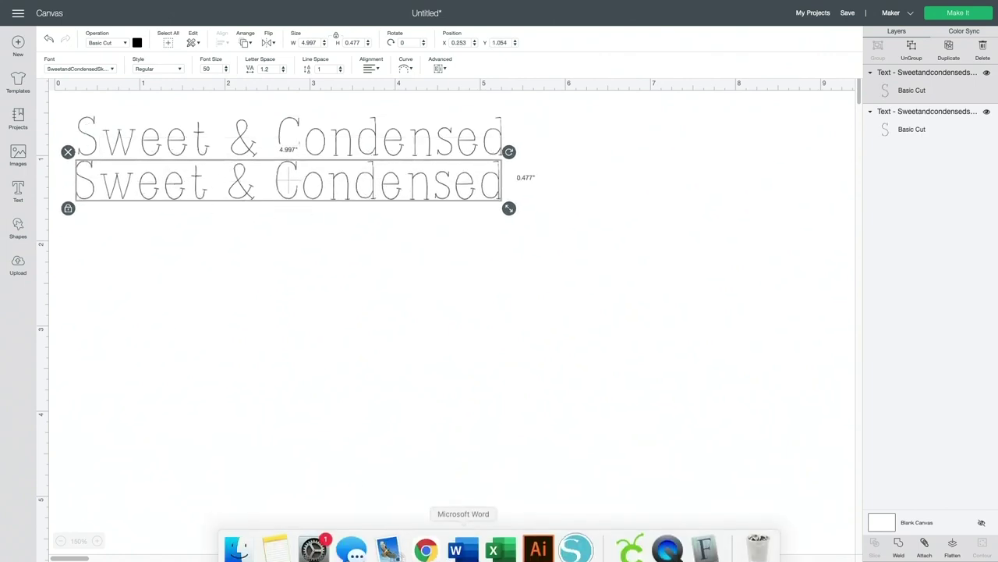
{"action": "left_click", "coordinate": [429, 543]}
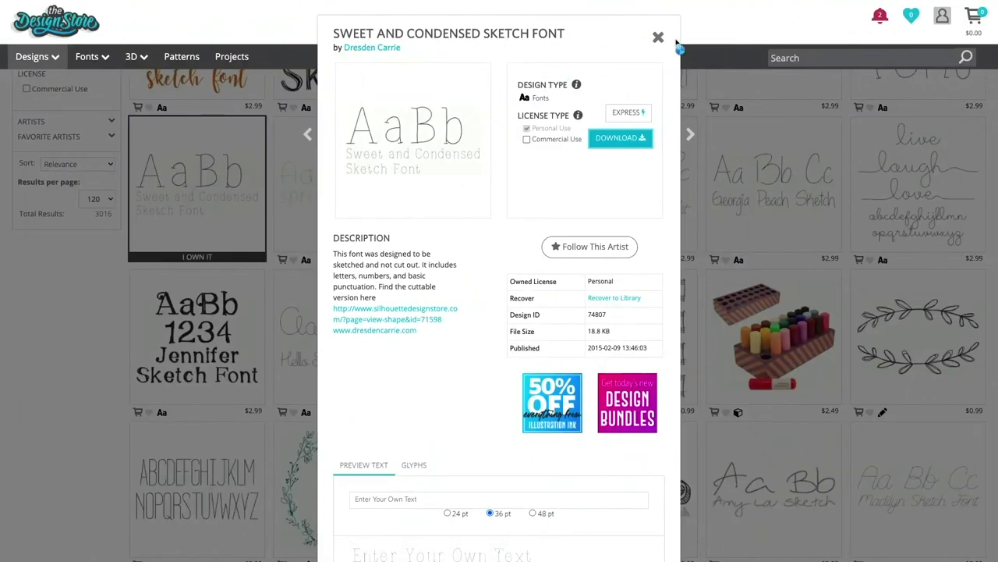
{"action": "left_click", "coordinate": [658, 37]}
Scroll down through the sketch font results and back up toward the top.
{"action": "scroll", "coordinate": [660, 47], "scroll_direction": "down", "scroll_amount": 1}
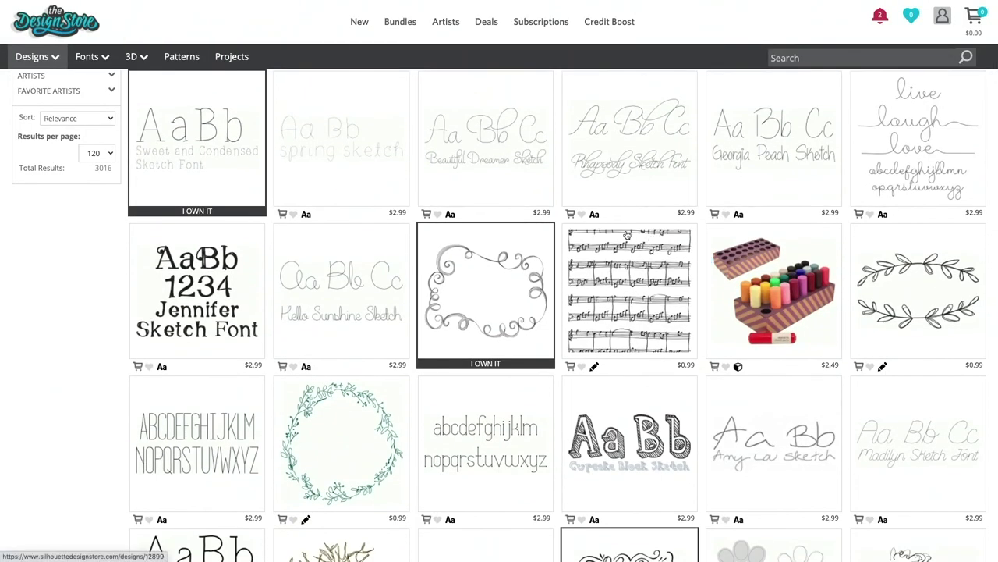
{"action": "scroll", "coordinate": [606, 233], "scroll_direction": "down", "scroll_amount": 3}
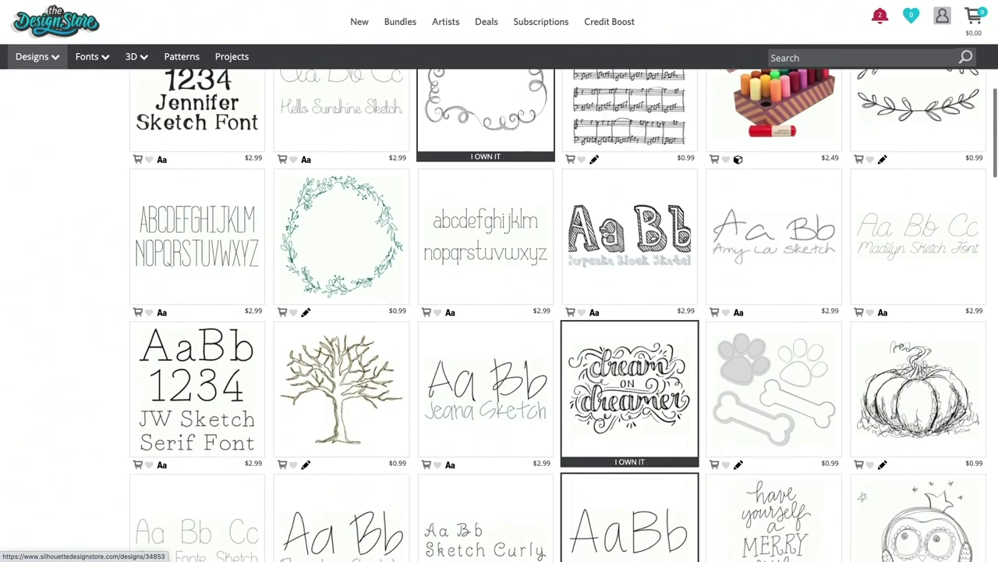
{"action": "scroll", "coordinate": [511, 244], "scroll_direction": "down", "scroll_amount": 2}
{"action": "scroll", "coordinate": [511, 244], "scroll_direction": "down", "scroll_amount": 6}
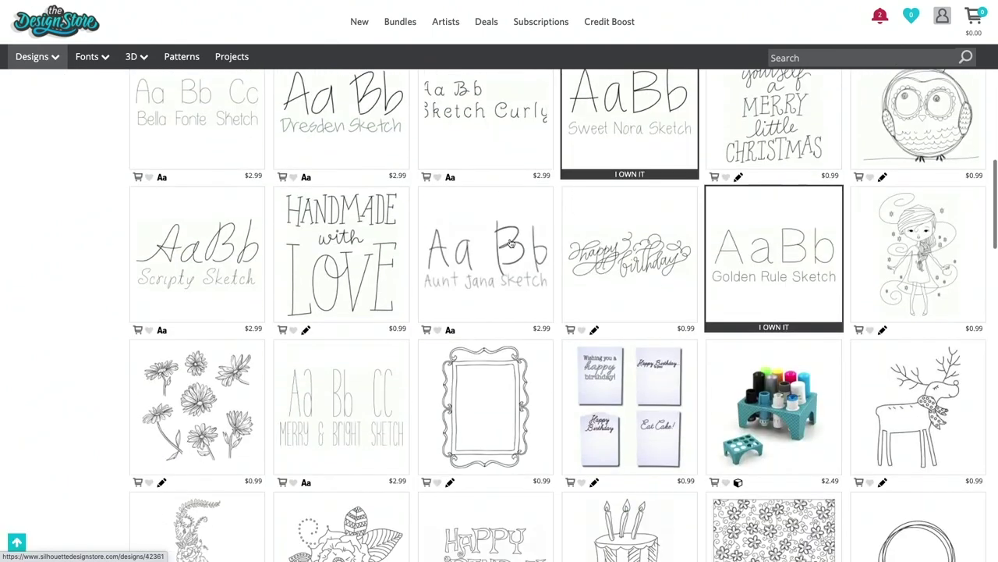
{"action": "scroll", "coordinate": [511, 244], "scroll_direction": "down", "scroll_amount": 8}
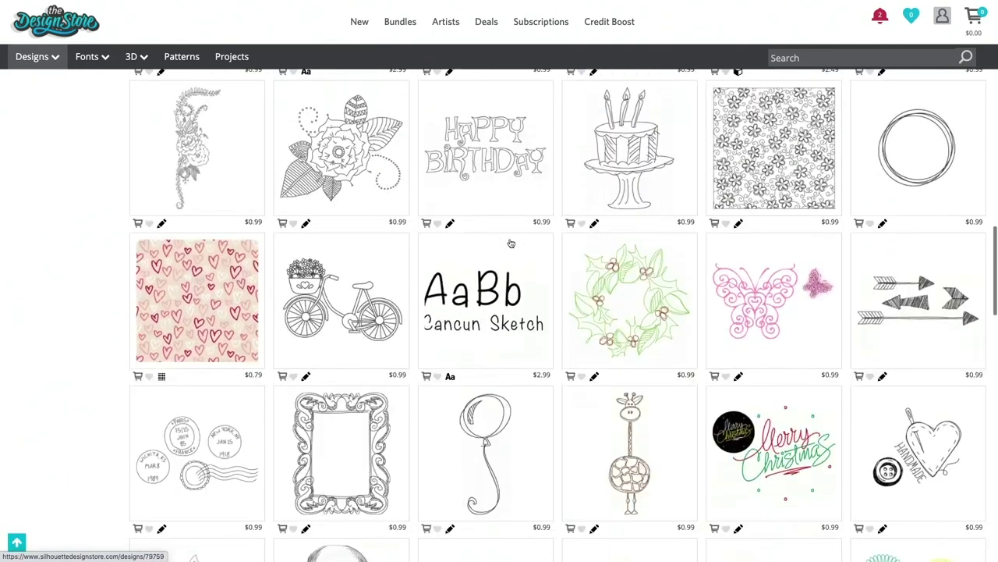
{"action": "scroll", "coordinate": [511, 244], "scroll_direction": "down", "scroll_amount": 5}
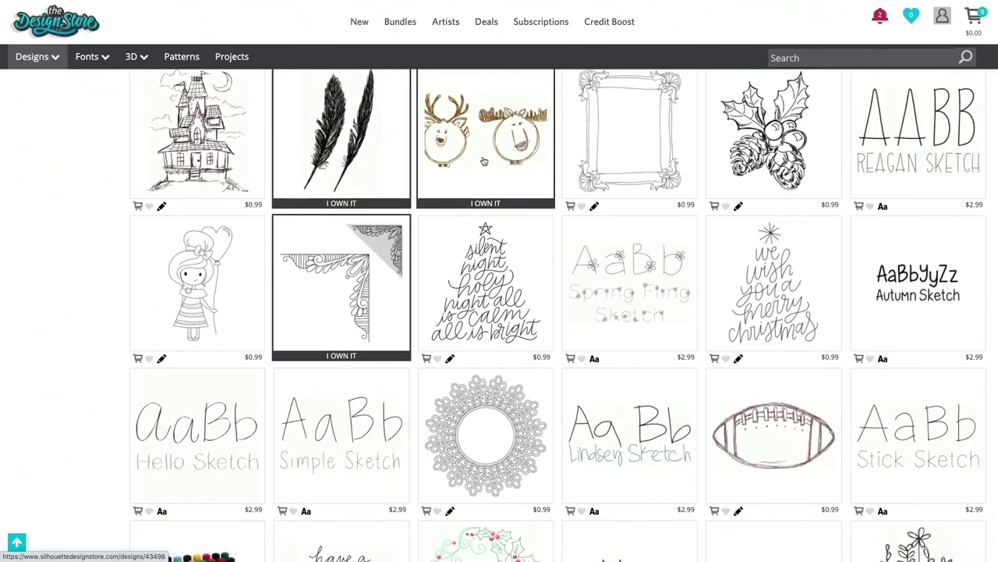
{"action": "scroll", "coordinate": [483, 161], "scroll_direction": "up", "scroll_amount": 12}
Go to the Etsy shop at etsy.com/shop/dixietypeco in full-screen view.
{"action": "mouse_move", "coordinate": [211, 7]}
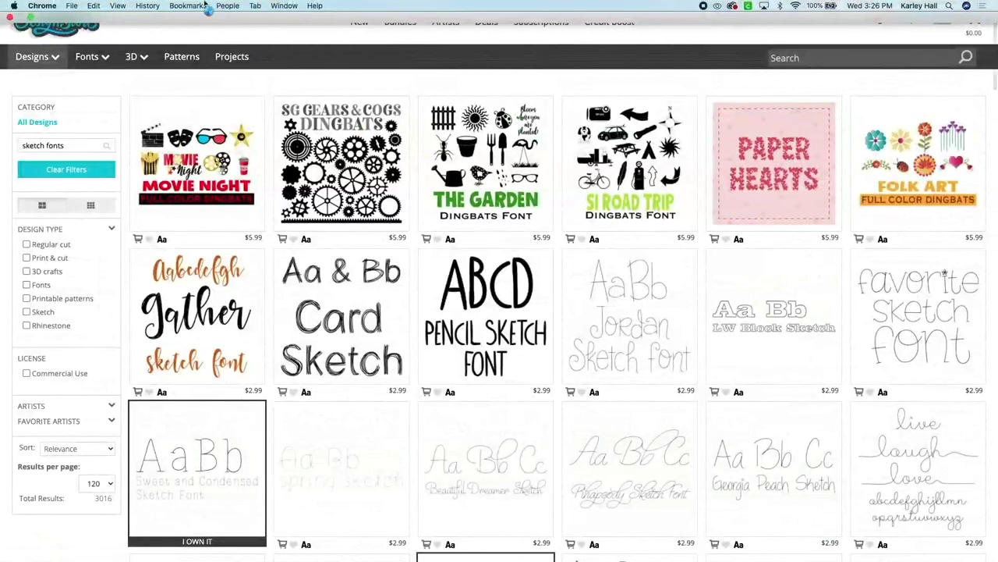
{"action": "left_click", "coordinate": [31, 16]}
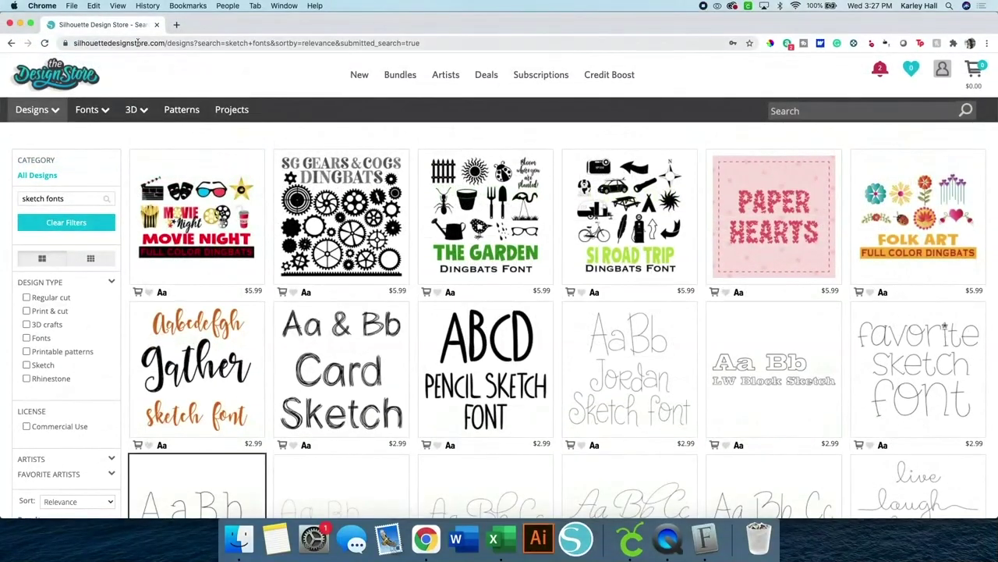
{"action": "left_click", "coordinate": [139, 43]}
{"action": "type", "text": "etsy.com/shop/dixietypeco"}
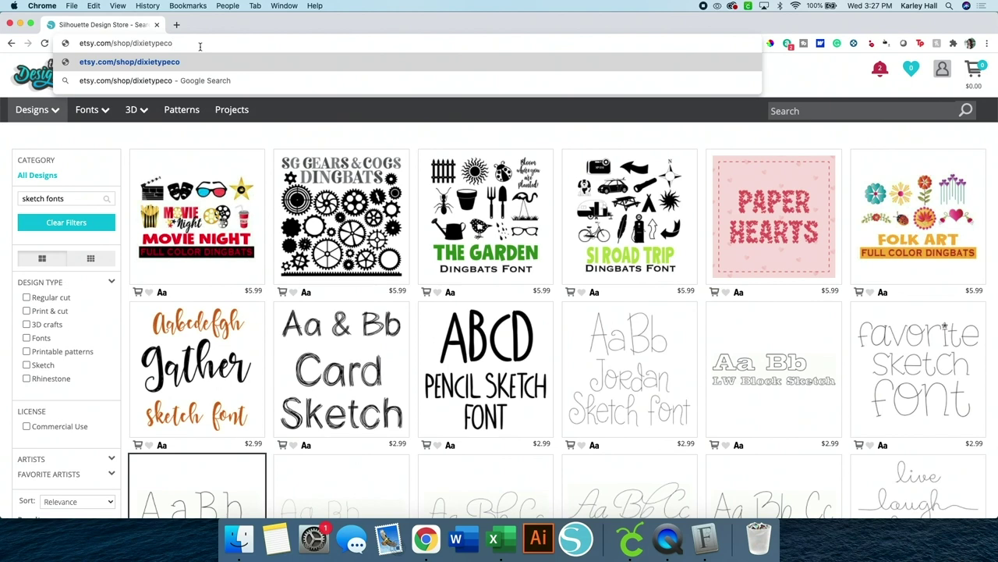
{"action": "key", "text": "Return"}
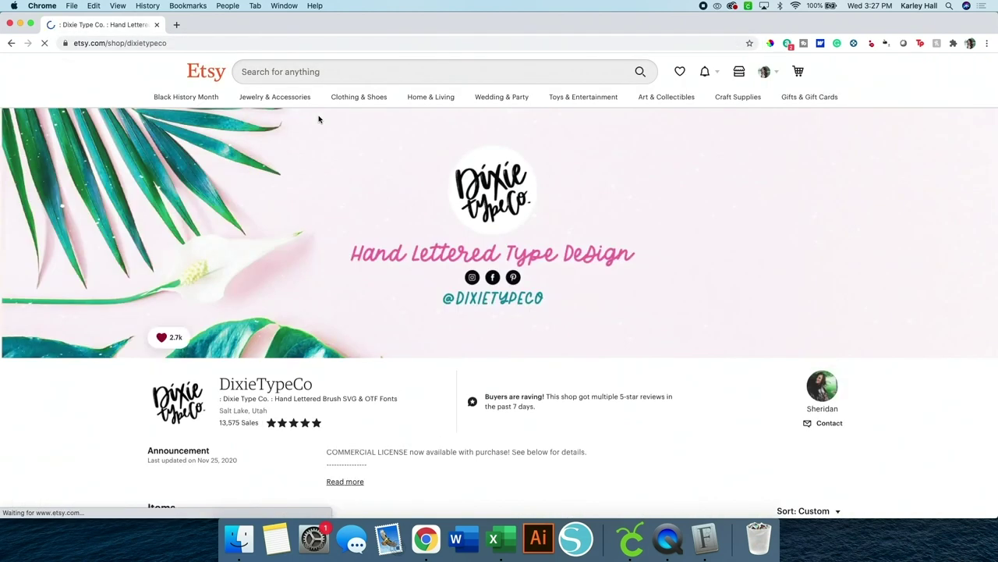
{"action": "left_click", "coordinate": [31, 25]}
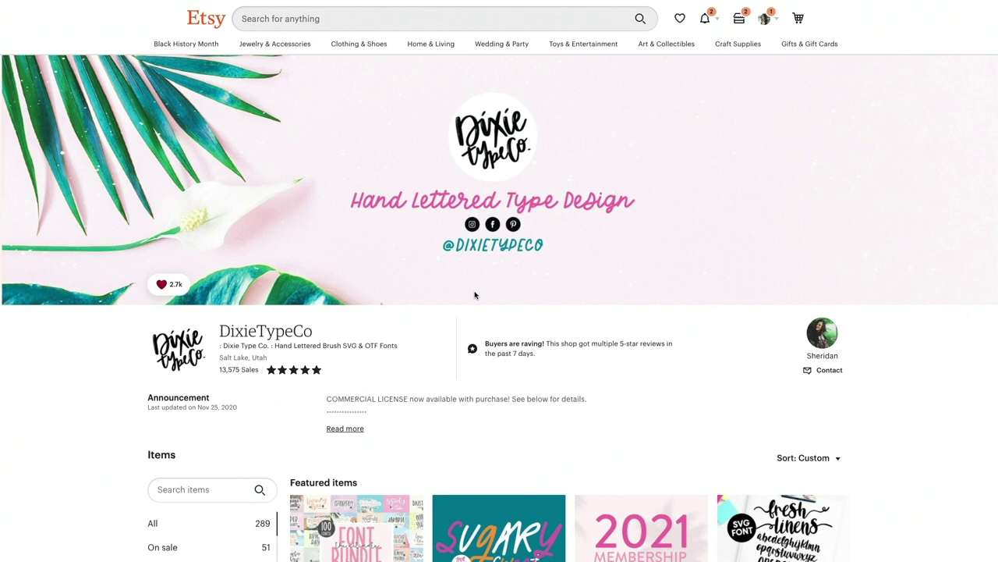
Filter the shop's items to the SKETCH FONTS category, via the installable bundles.
{"action": "scroll", "coordinate": [476, 295], "scroll_direction": "down", "scroll_amount": 3}
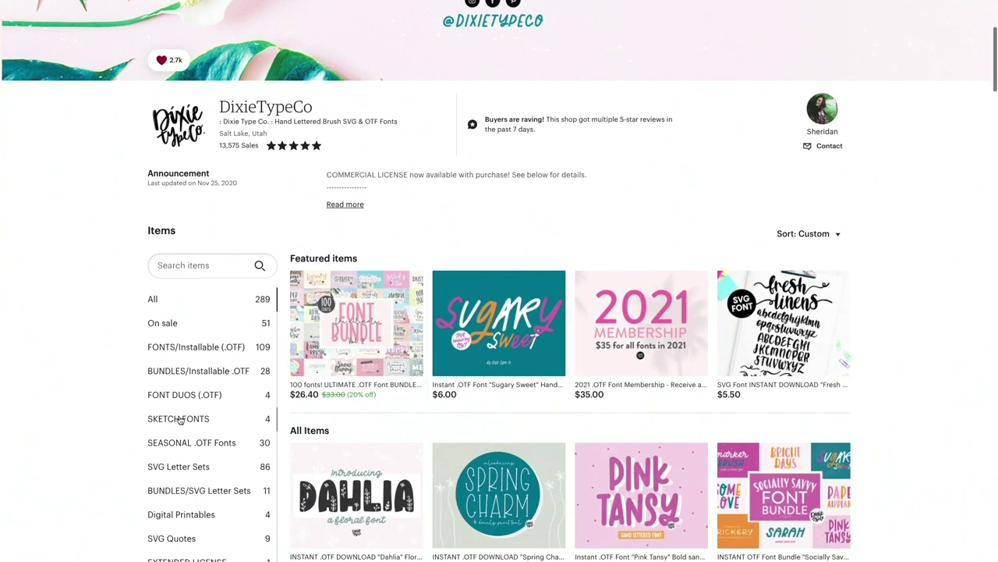
{"action": "left_click", "coordinate": [179, 420]}
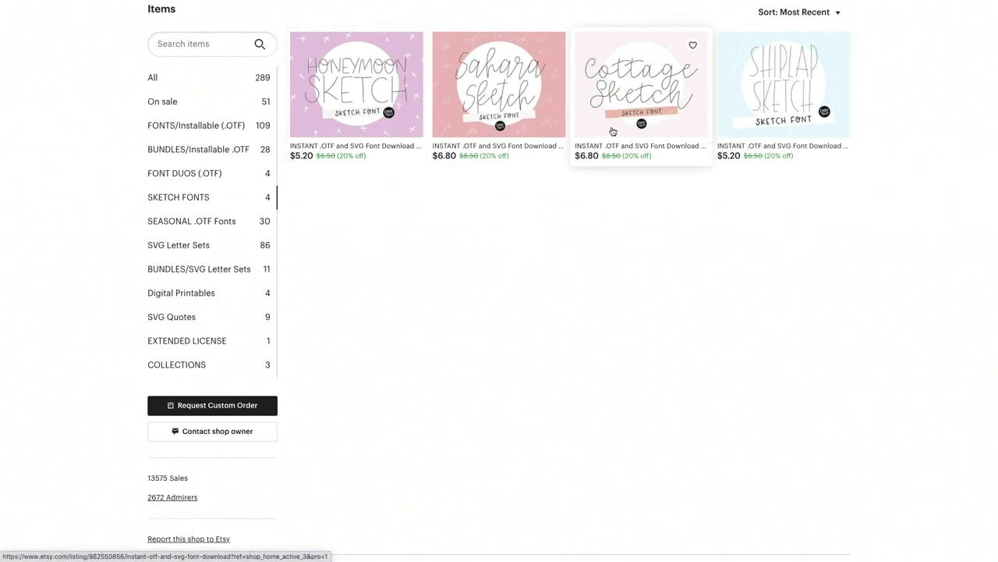
{"action": "scroll", "coordinate": [742, 252], "scroll_direction": "up", "scroll_amount": 1}
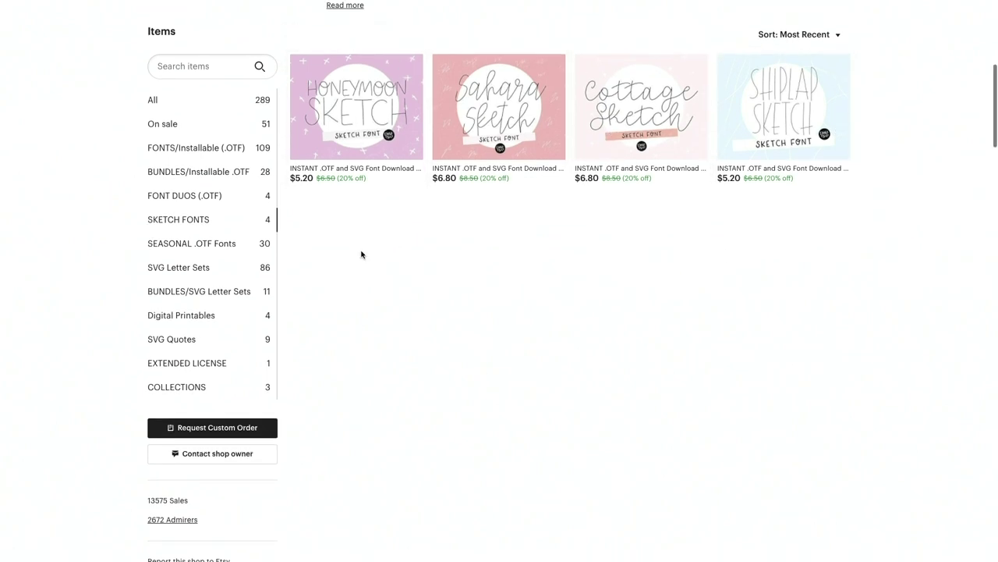
{"action": "scroll", "coordinate": [361, 255], "scroll_direction": "up", "scroll_amount": 3}
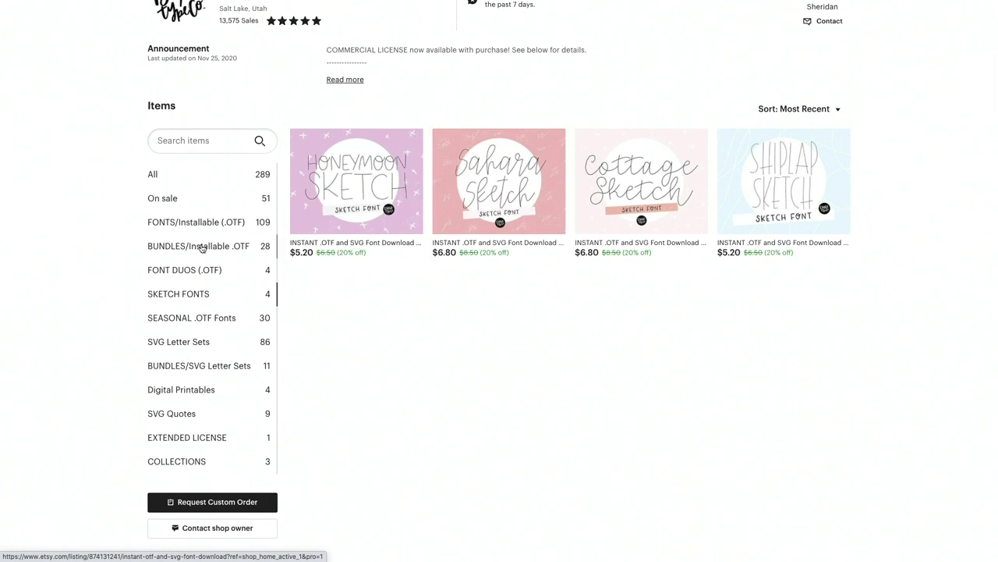
{"action": "left_click", "coordinate": [201, 247]}
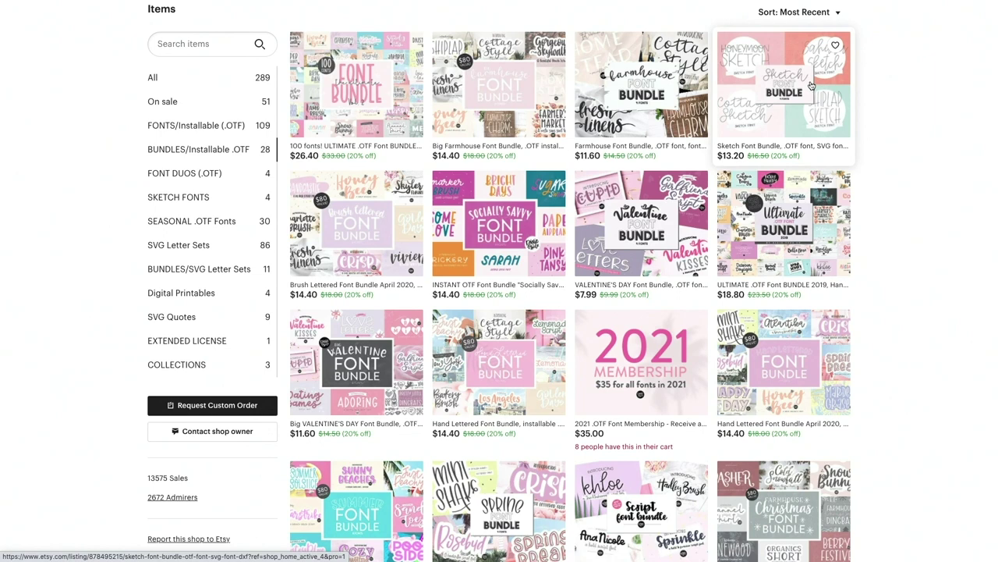
{"action": "left_click", "coordinate": [184, 200]}
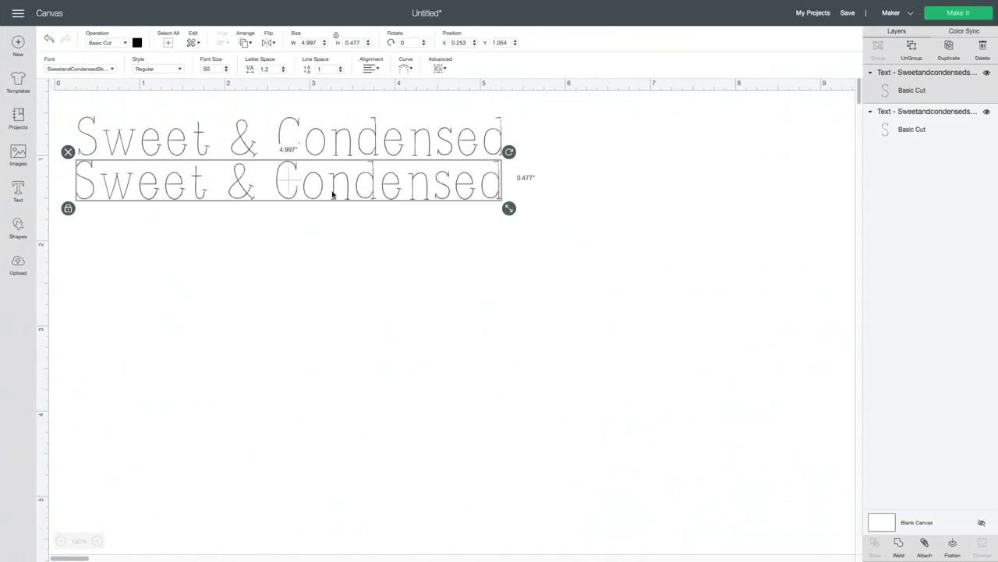
Change the lower text line's wording to 'Honeymoon Sketch'.
{"action": "double_click", "coordinate": [342, 194]}
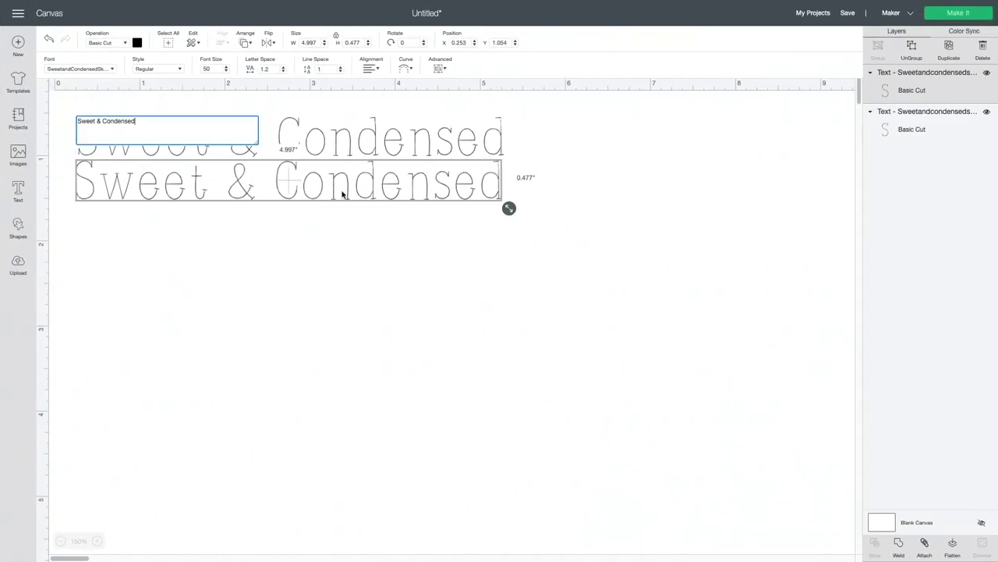
{"action": "left_click_drag", "start_coordinate": [149, 126], "coordinate": [57, 106]}
{"action": "type", "text": "Honeymoon Ske"}
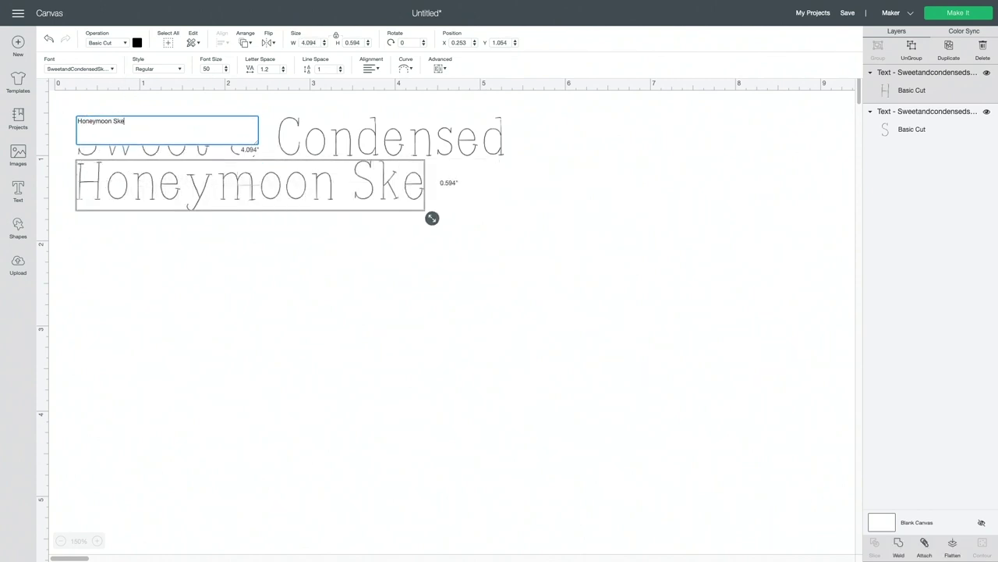
{"action": "type", "text": "tch"}
Set the Honeymoon Sketch text in the DTC Honeymoon Sketch font, then reselect the Sweet & Condensed text.
{"action": "triple_click", "coordinate": [116, 124]}
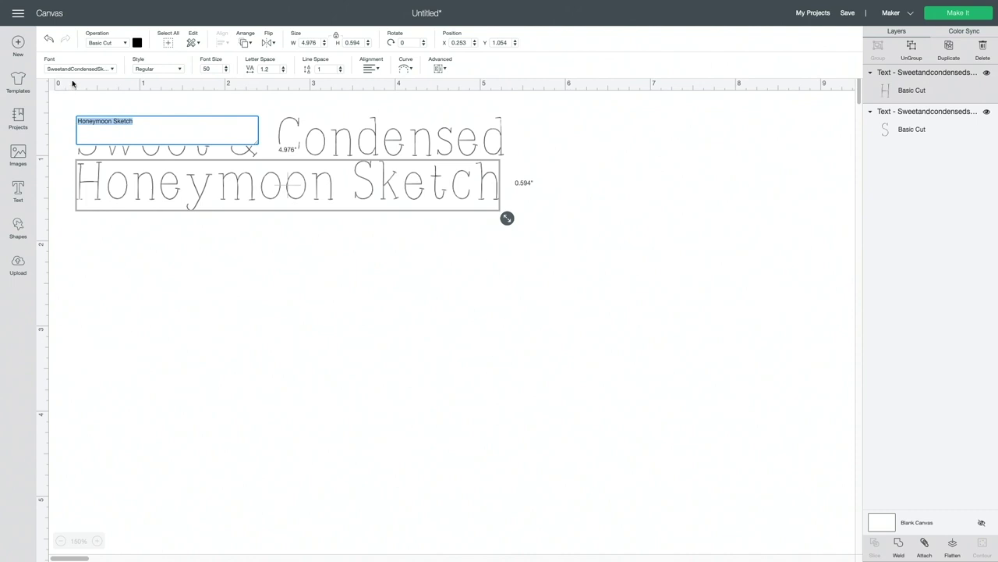
{"action": "left_click", "coordinate": [76, 70]}
{"action": "type", "text": "honey"}
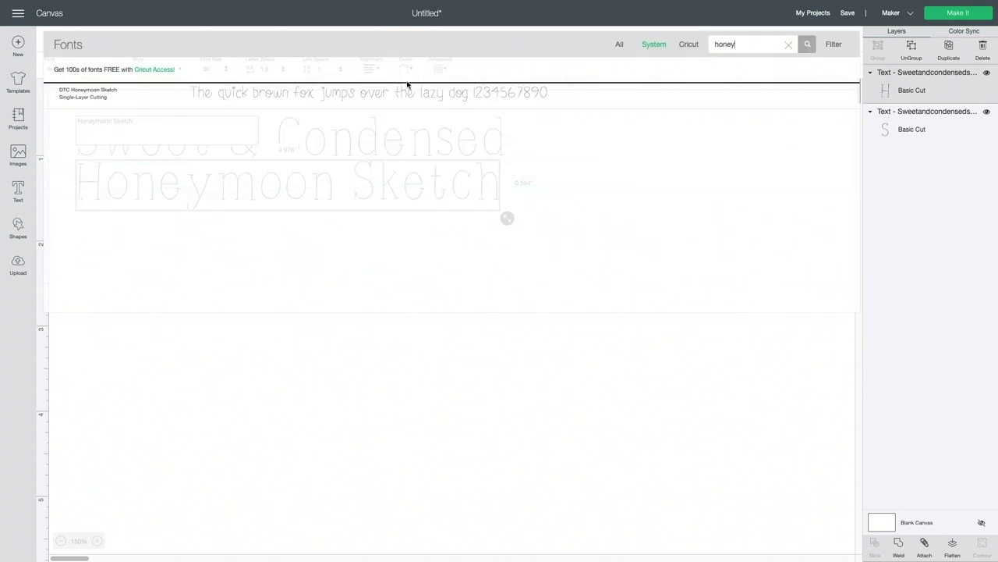
{"action": "left_click", "coordinate": [402, 87]}
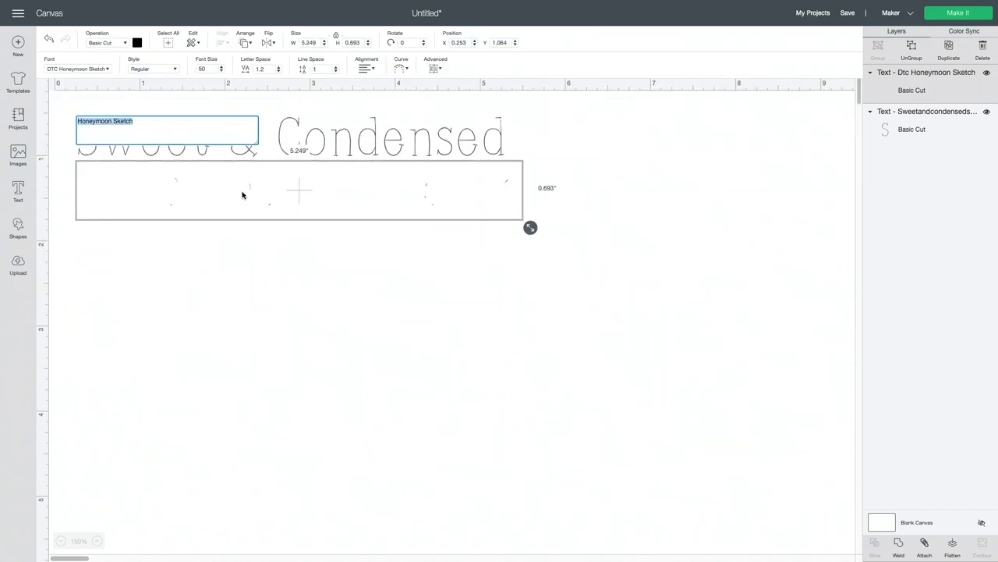
{"action": "left_click", "coordinate": [285, 260]}
{"action": "left_click", "coordinate": [198, 142]}
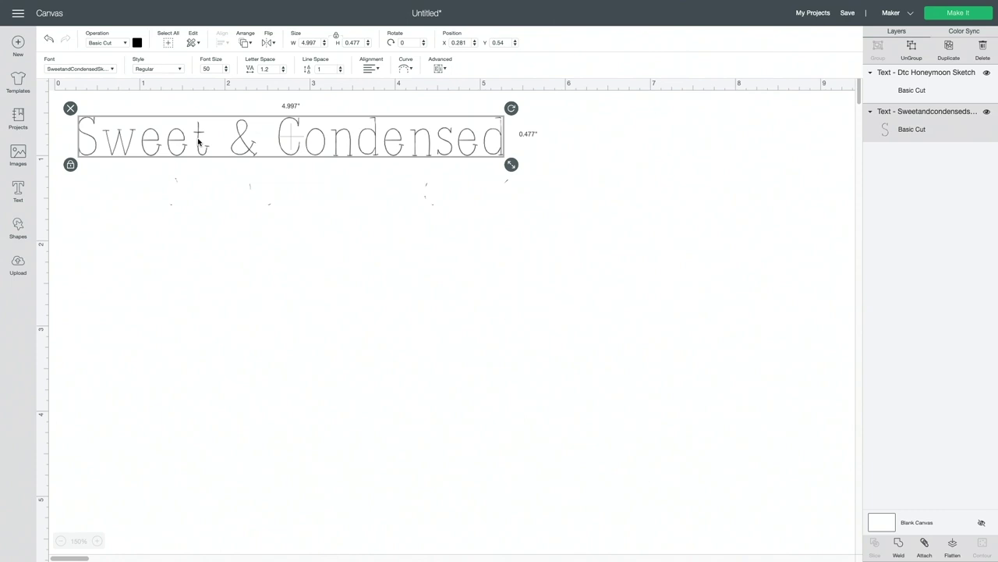
{"action": "left_click", "coordinate": [110, 44]}
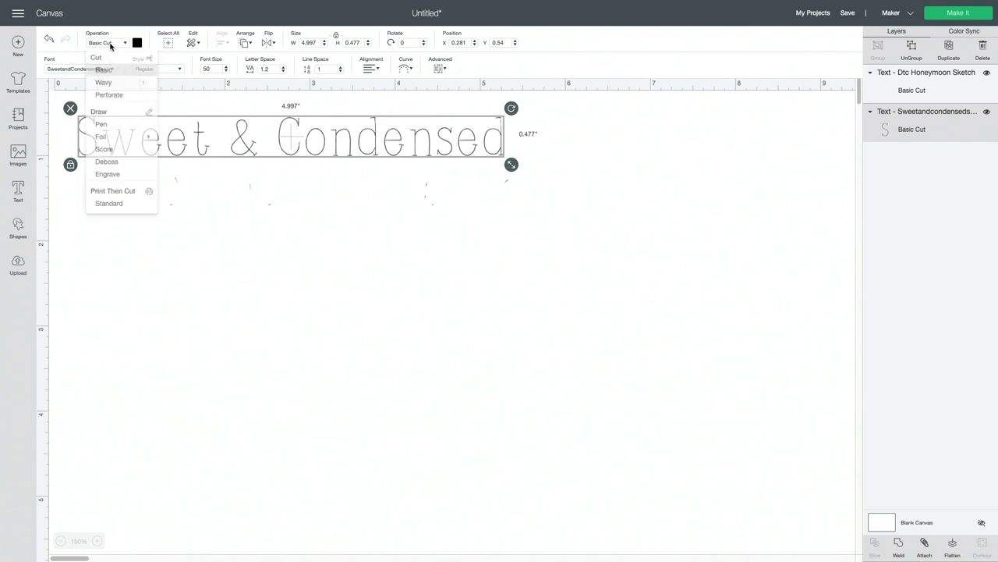
Switch both the Sweet & Condensed and Honeymoon Sketch texts from Basic Cut to Draw > Pen.
{"action": "left_click", "coordinate": [102, 130]}
{"action": "left_click", "coordinate": [182, 207]}
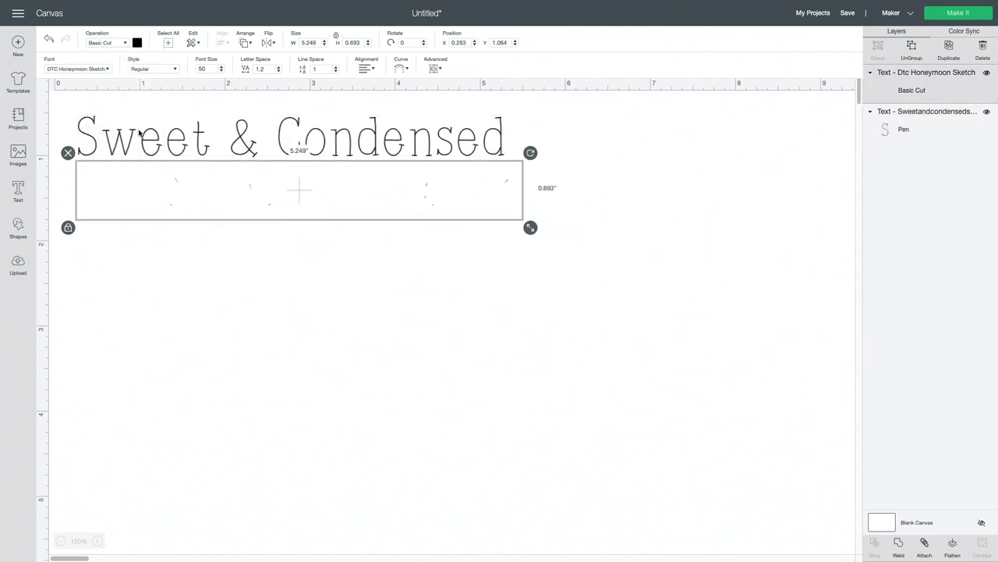
{"action": "left_click", "coordinate": [112, 43]}
{"action": "left_click", "coordinate": [112, 131]}
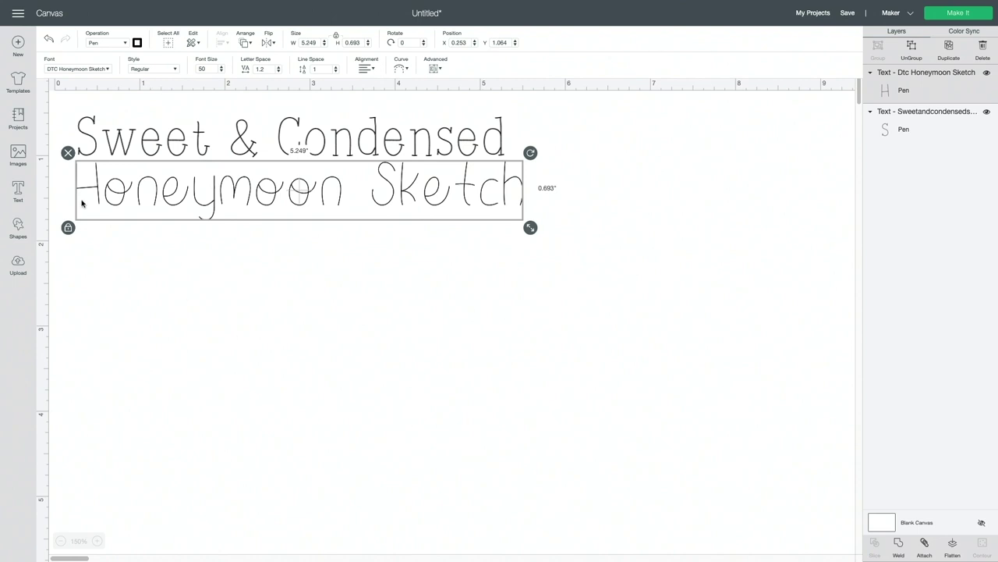
{"action": "left_click", "coordinate": [47, 39]}
{"action": "left_click", "coordinate": [162, 189]}
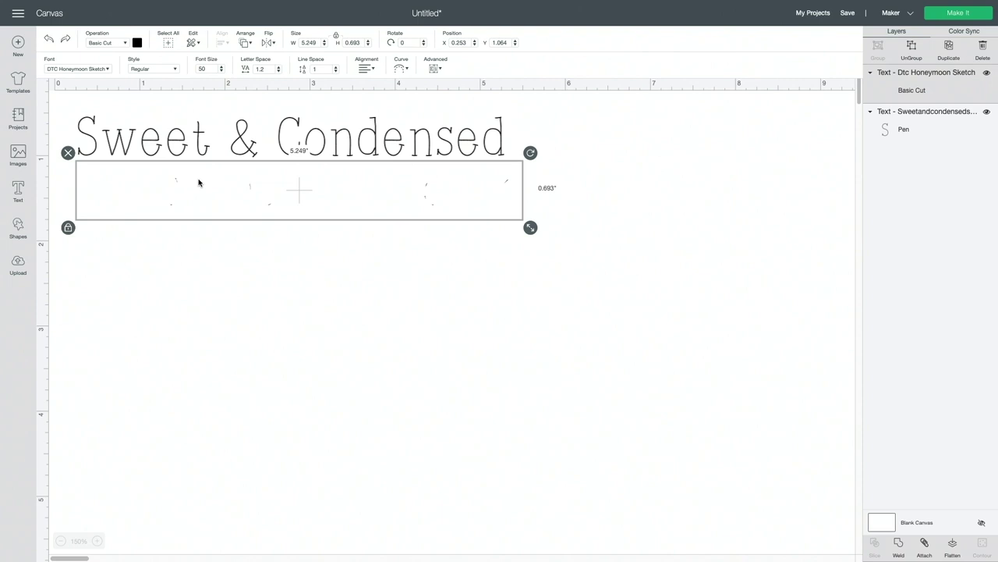
{"action": "left_click", "coordinate": [102, 44]}
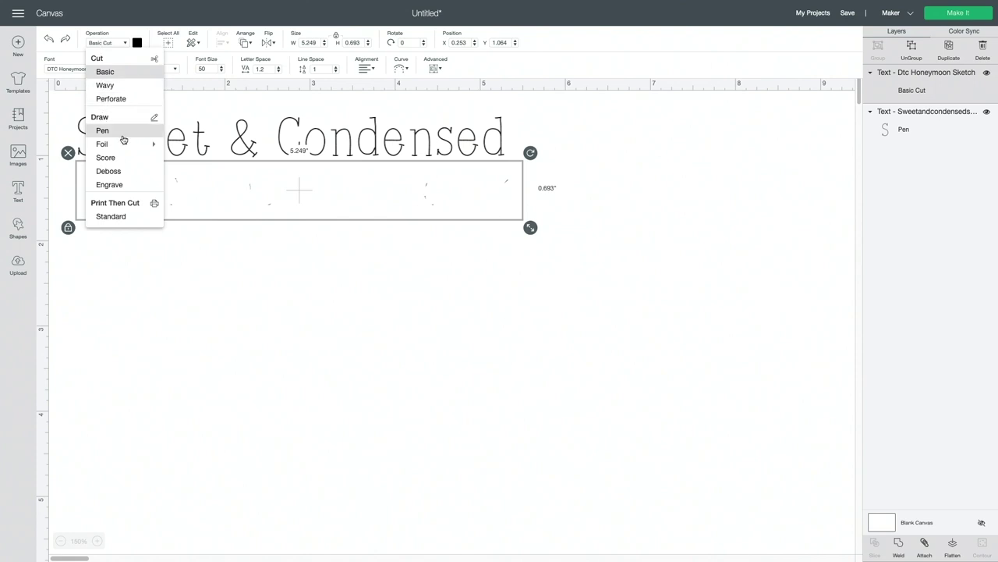
{"action": "left_click", "coordinate": [117, 136]}
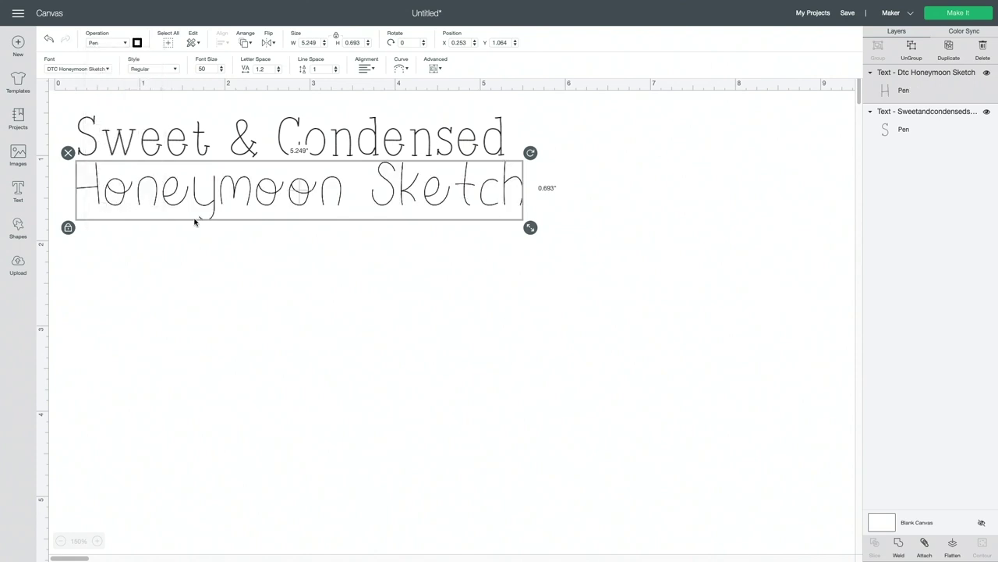
Give the Honeymoon Sketch text an XF Extra Fine Point 0.3mm pen in Plum.
{"action": "left_click", "coordinate": [137, 43]}
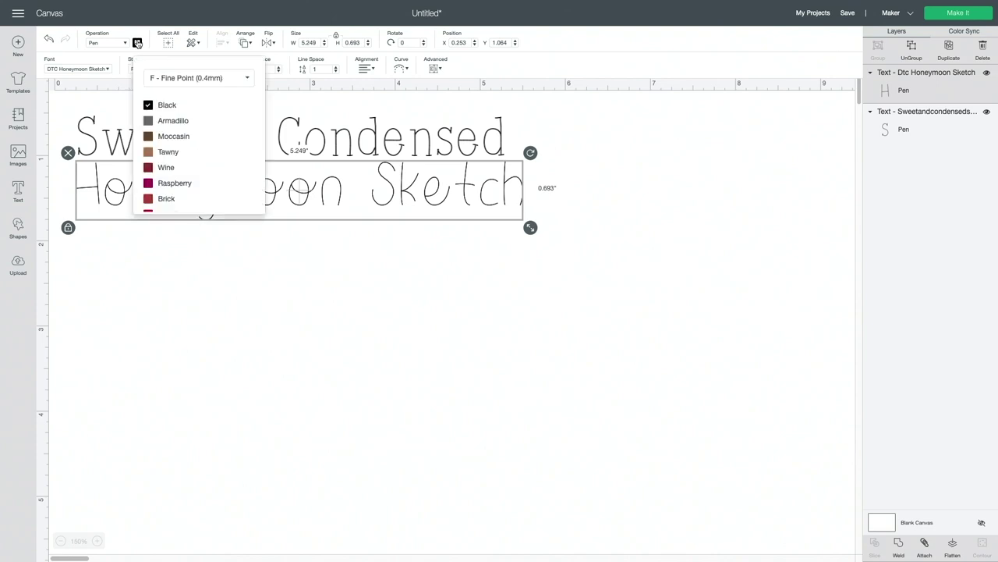
{"action": "left_click", "coordinate": [174, 79]}
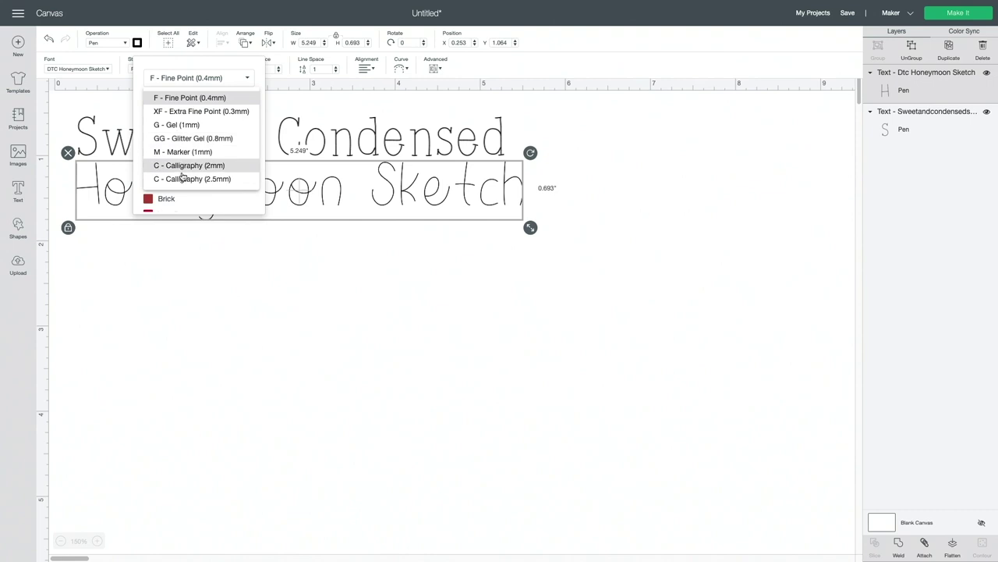
{"action": "left_click", "coordinate": [181, 112]}
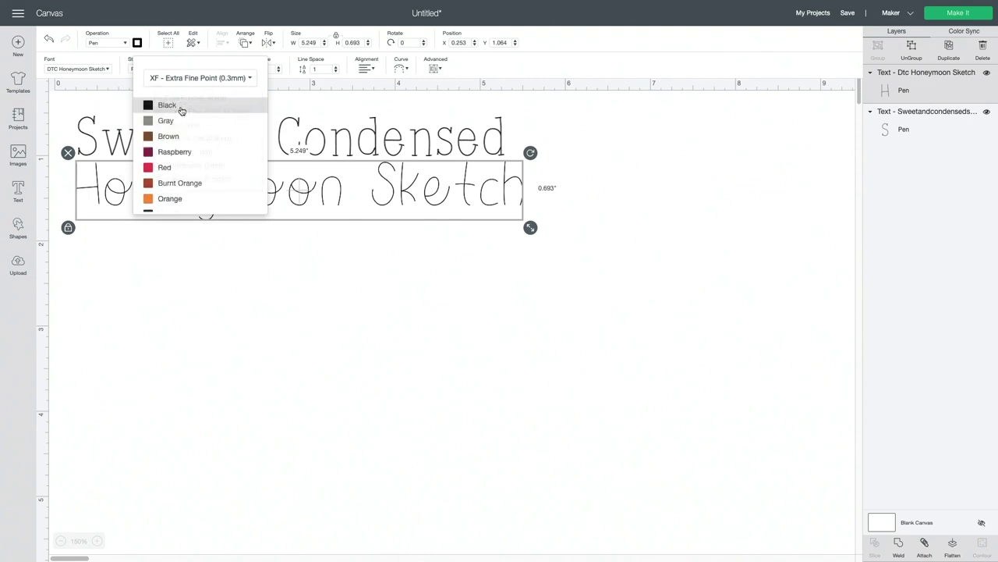
{"action": "scroll", "coordinate": [165, 115], "scroll_direction": "down", "scroll_amount": 2}
{"action": "scroll", "coordinate": [166, 114], "scroll_direction": "down", "scroll_amount": 3}
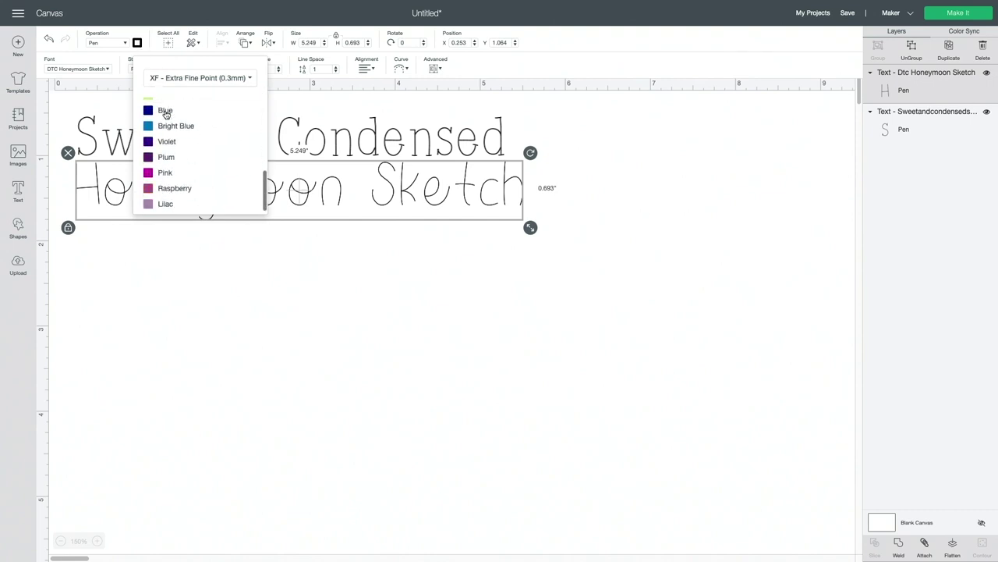
{"action": "left_click", "coordinate": [176, 161]}
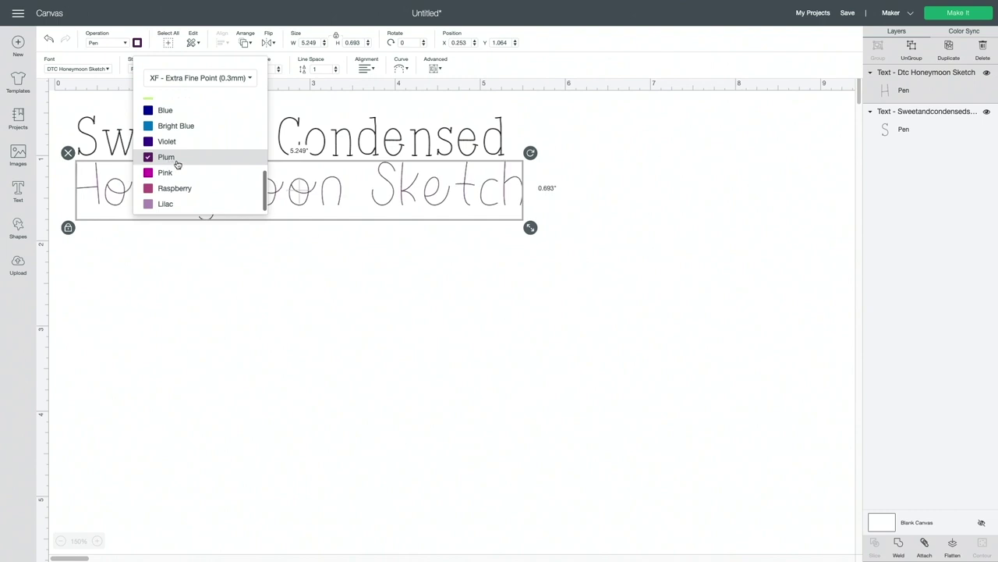
{"action": "left_click", "coordinate": [319, 241]}
Give Sweet & Condensed the same 0.3mm Plum pen and nudge Honeymoon Sketch slightly right.
{"action": "left_click", "coordinate": [338, 147]}
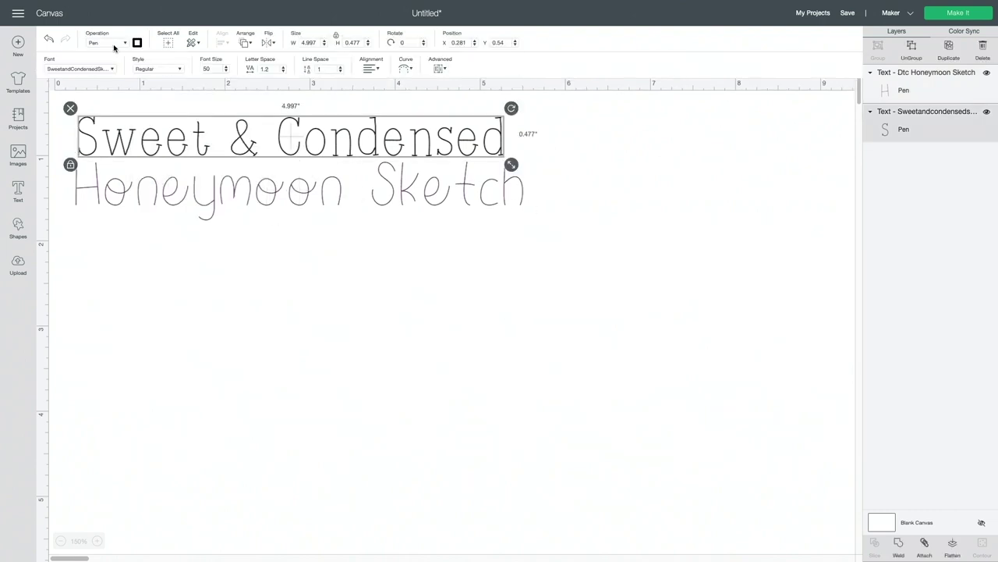
{"action": "left_click", "coordinate": [137, 43]}
{"action": "left_click", "coordinate": [178, 78]}
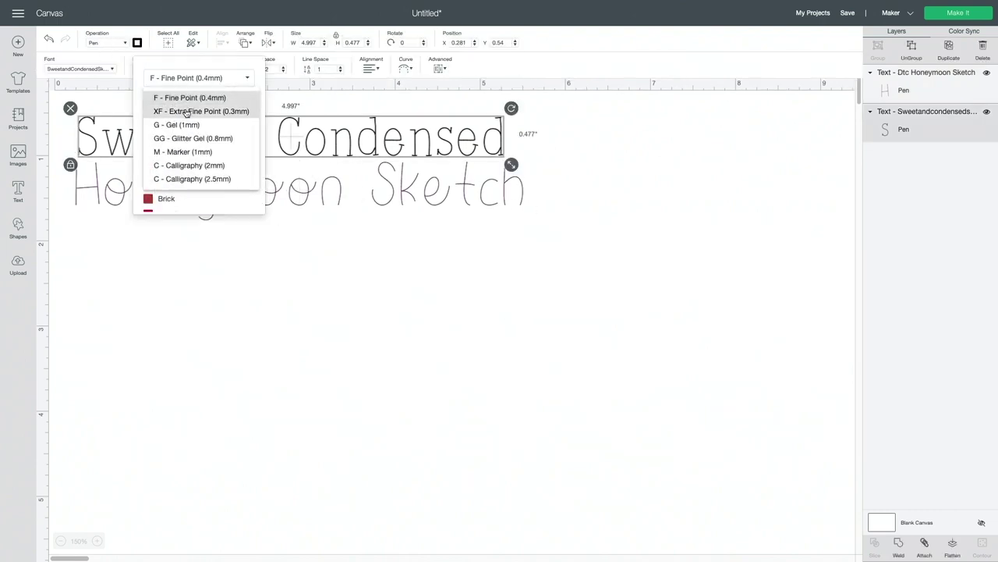
{"action": "left_click", "coordinate": [187, 111]}
{"action": "scroll", "coordinate": [182, 148], "scroll_direction": "down", "scroll_amount": 5}
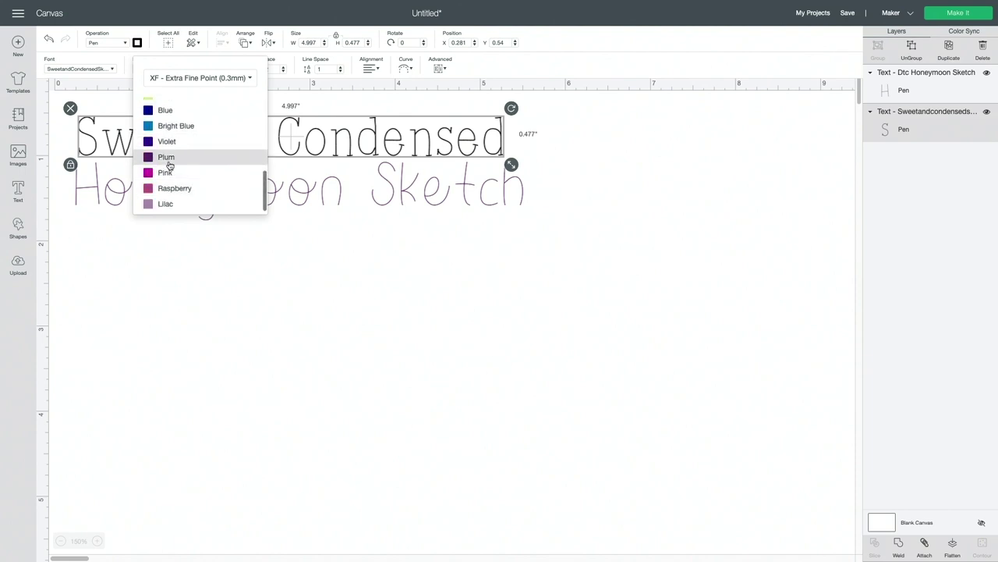
{"action": "left_click", "coordinate": [169, 160]}
{"action": "left_click", "coordinate": [525, 245]}
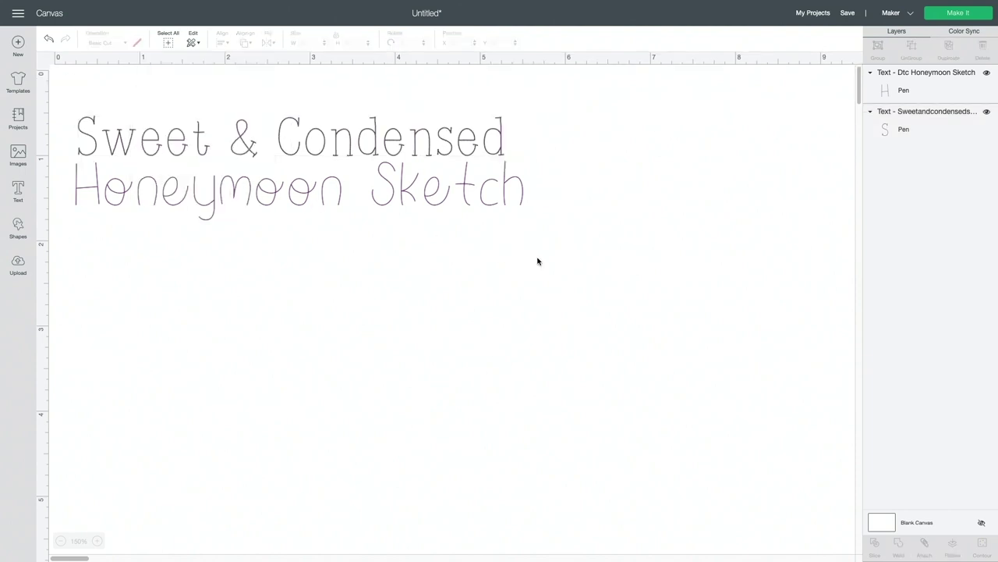
{"action": "left_click", "coordinate": [430, 212]}
{"action": "left_click_drag", "start_coordinate": [373, 187], "coordinate": [370, 187]}
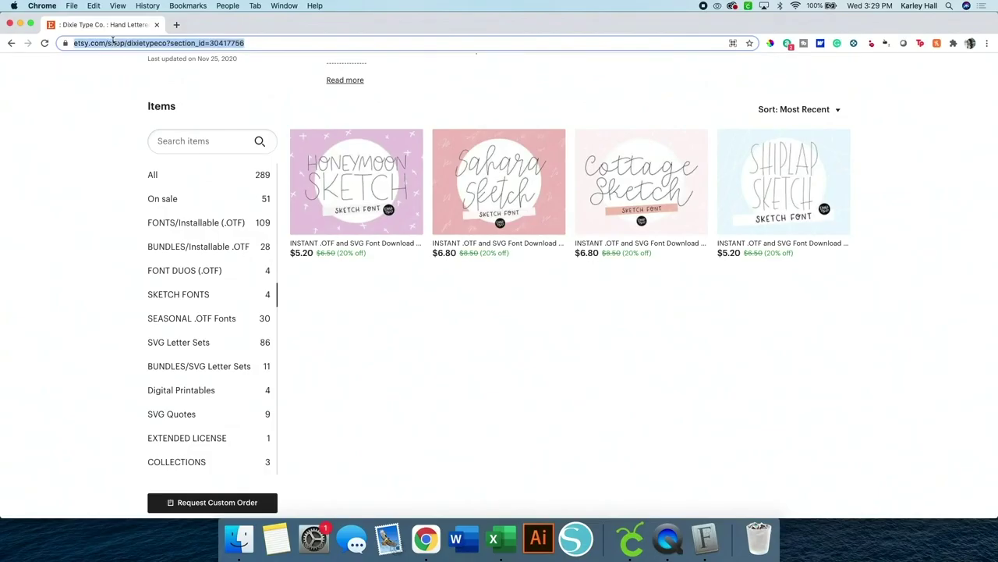
Open dafont.com full screen and search its fonts for 'ske'.
{"action": "type", "text": "dafont.com"}
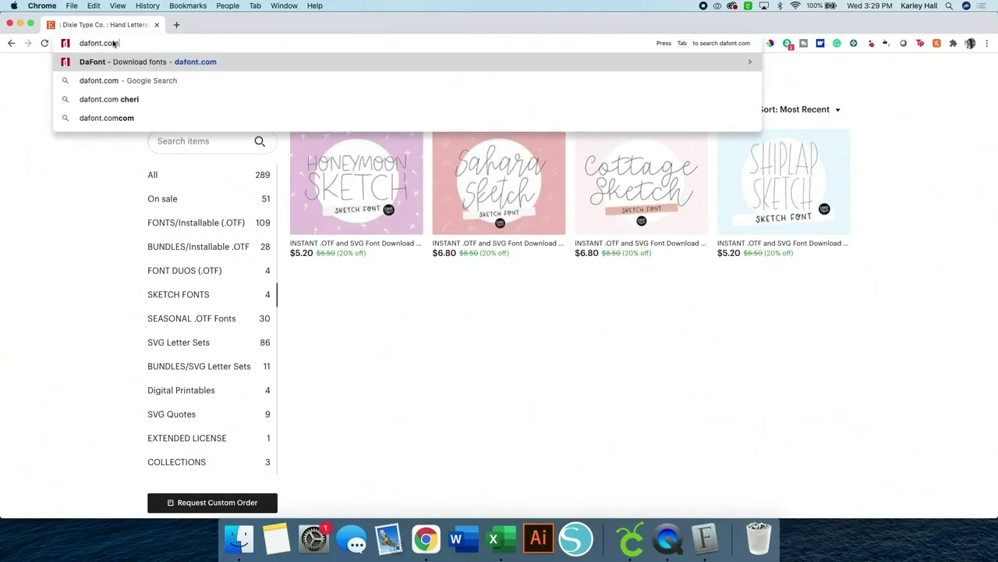
{"action": "key", "text": "Return"}
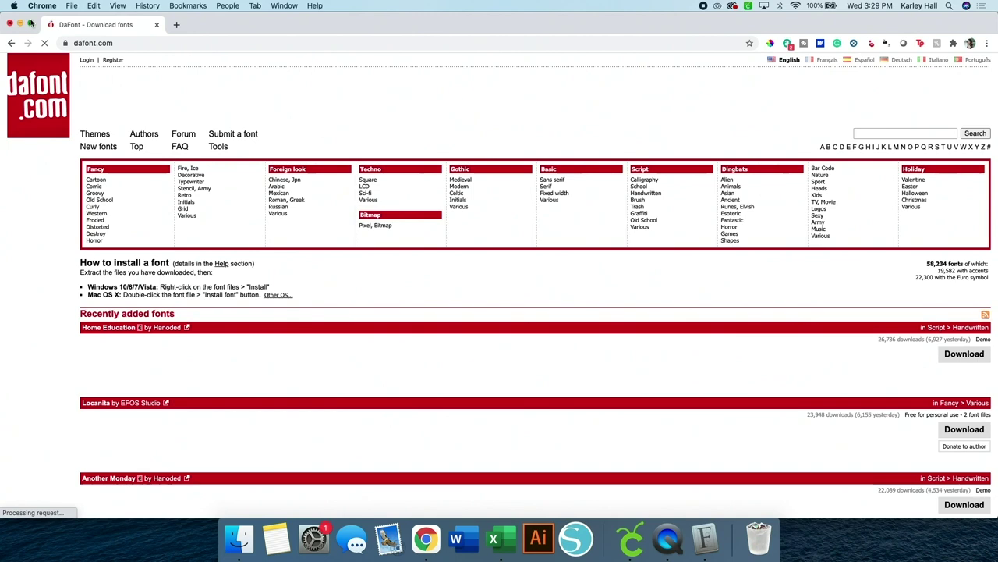
{"action": "key", "text": "ctrl+super+f"}
{"action": "left_click", "coordinate": [887, 76]}
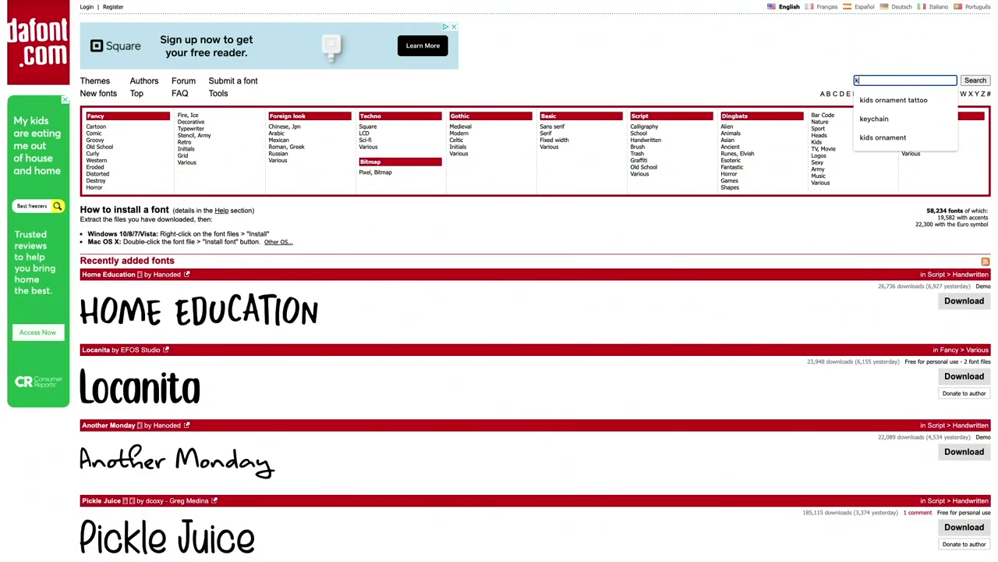
{"action": "type", "text": "sketch"}
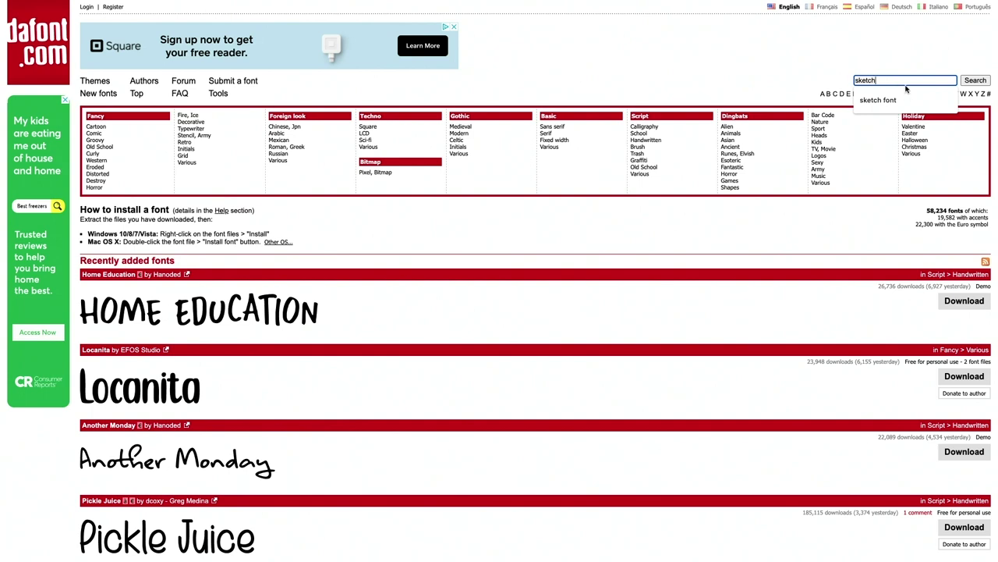
{"action": "key", "text": "Return"}
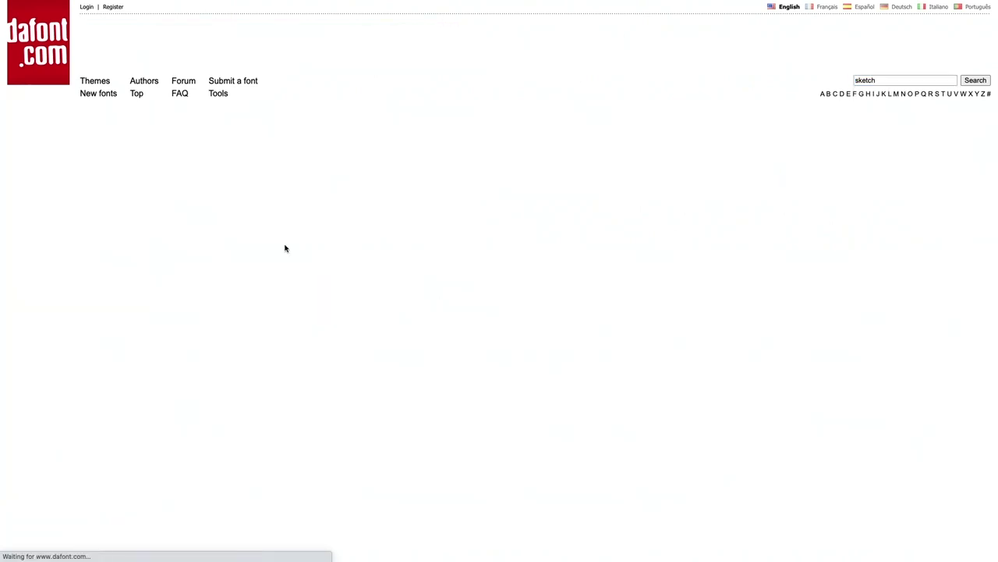
Scroll the sketch results, download KB Sketch, and open the kbsketch.zip archive.
{"action": "scroll", "coordinate": [400, 264], "scroll_direction": "down", "scroll_amount": 2}
{"action": "scroll", "coordinate": [401, 264], "scroll_direction": "down", "scroll_amount": 5}
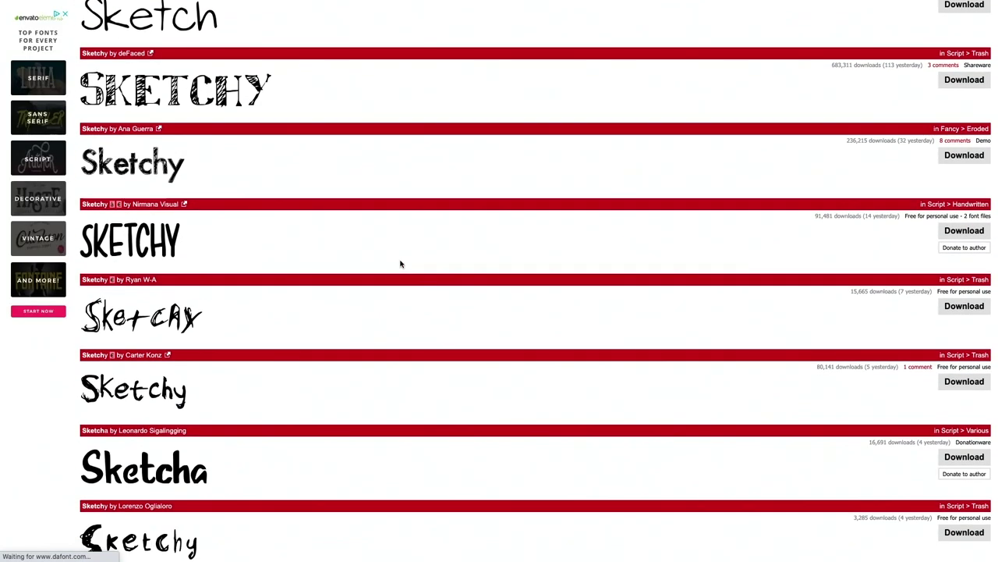
{"action": "scroll", "coordinate": [215, 301], "scroll_direction": "down", "scroll_amount": 10}
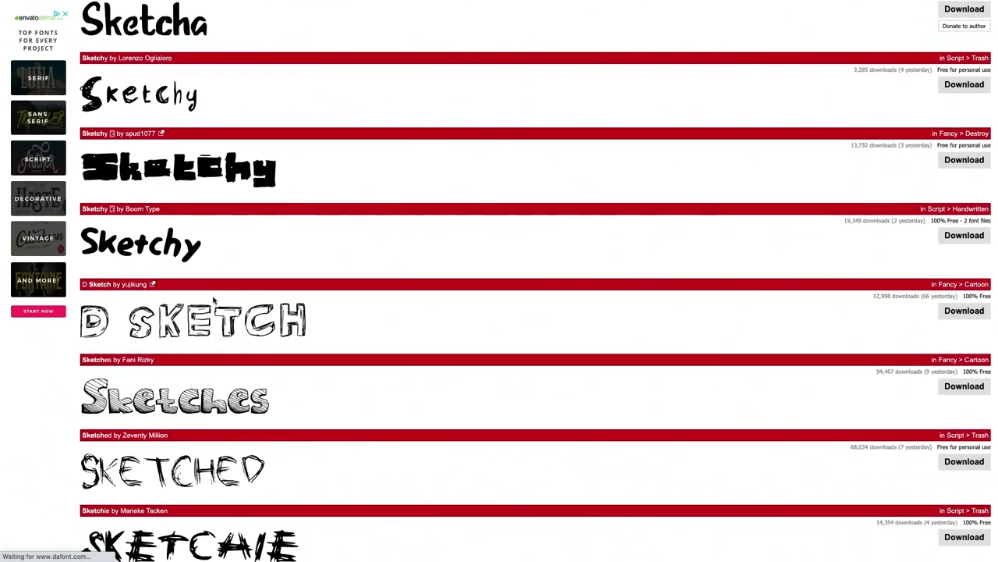
{"action": "scroll", "coordinate": [214, 301], "scroll_direction": "down", "scroll_amount": 5}
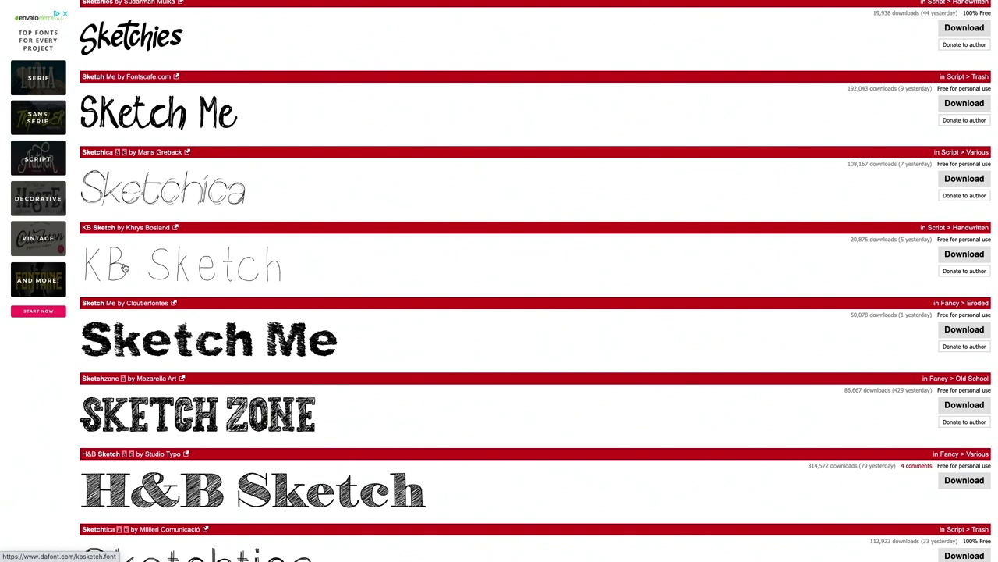
{"action": "scroll", "coordinate": [268, 261], "scroll_direction": "down", "scroll_amount": 1}
{"action": "scroll", "coordinate": [211, 213], "scroll_direction": "down", "scroll_amount": 1}
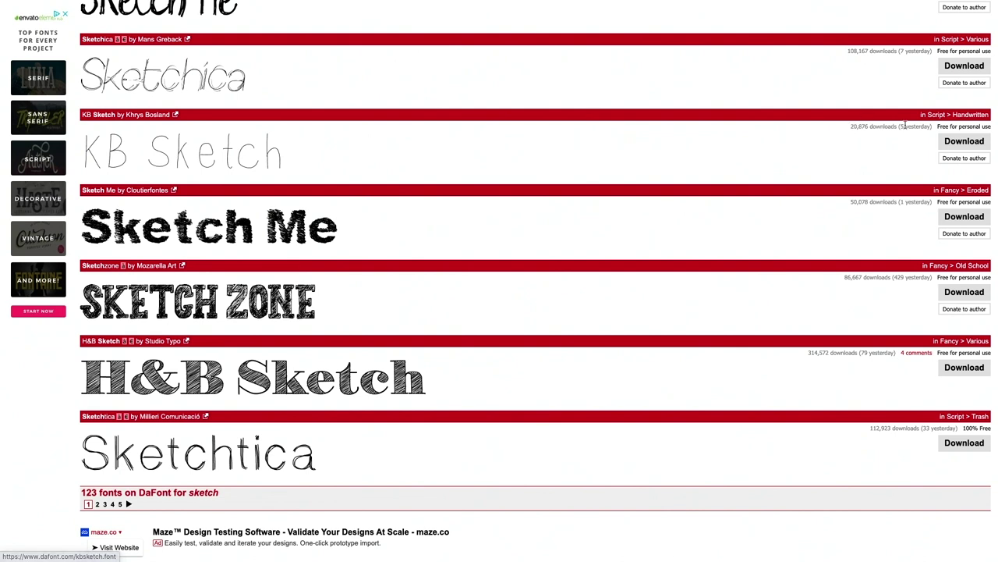
{"action": "left_click", "coordinate": [953, 149]}
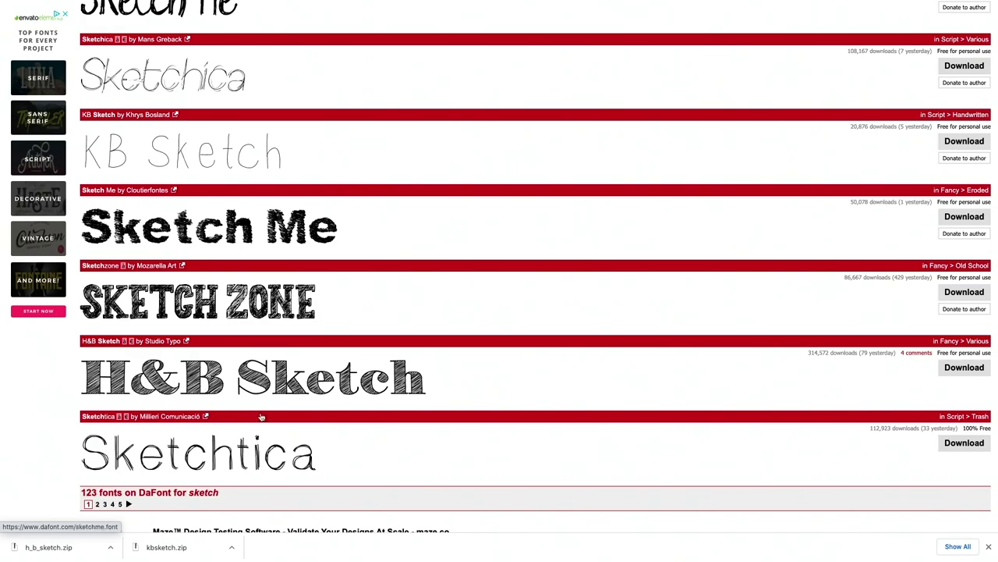
{"action": "left_click", "coordinate": [172, 548]}
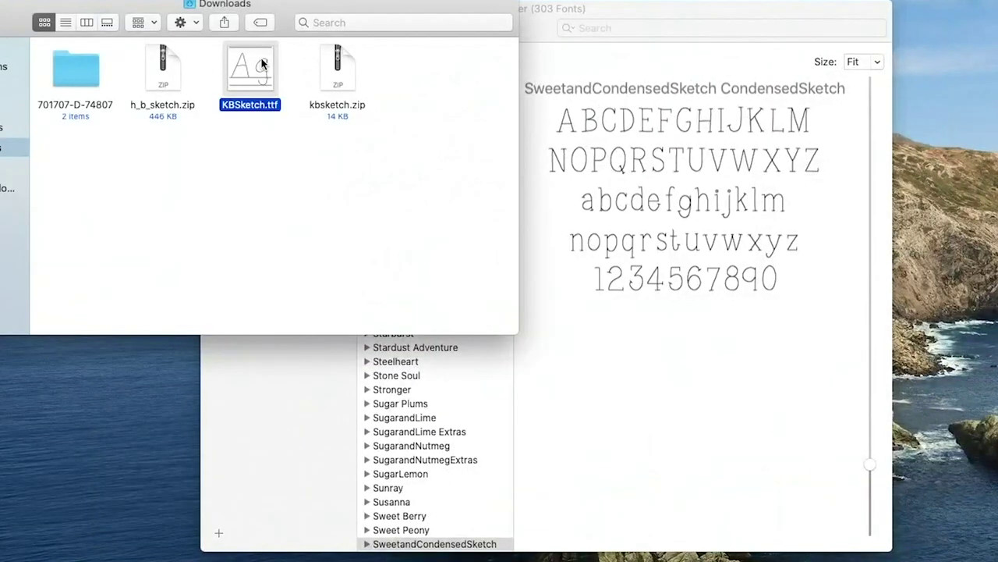
Install KBSketch.ttf and, from the h_b_sketch folder, HB Sketch Demo.otf in Font Book.
{"action": "double_click", "coordinate": [262, 64]}
{"action": "left_click", "coordinate": [195, 334]}
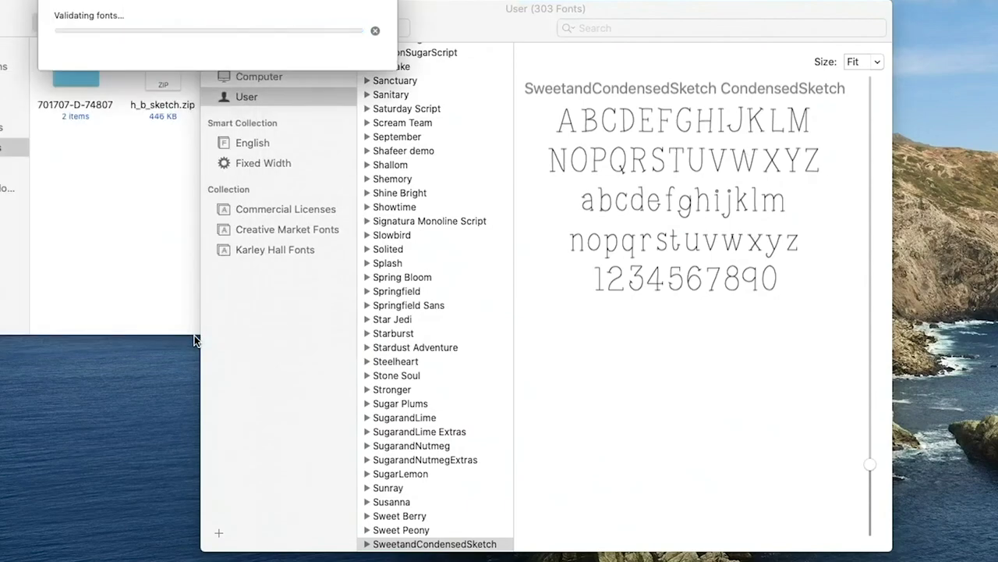
{"action": "left_click", "coordinate": [116, 180]}
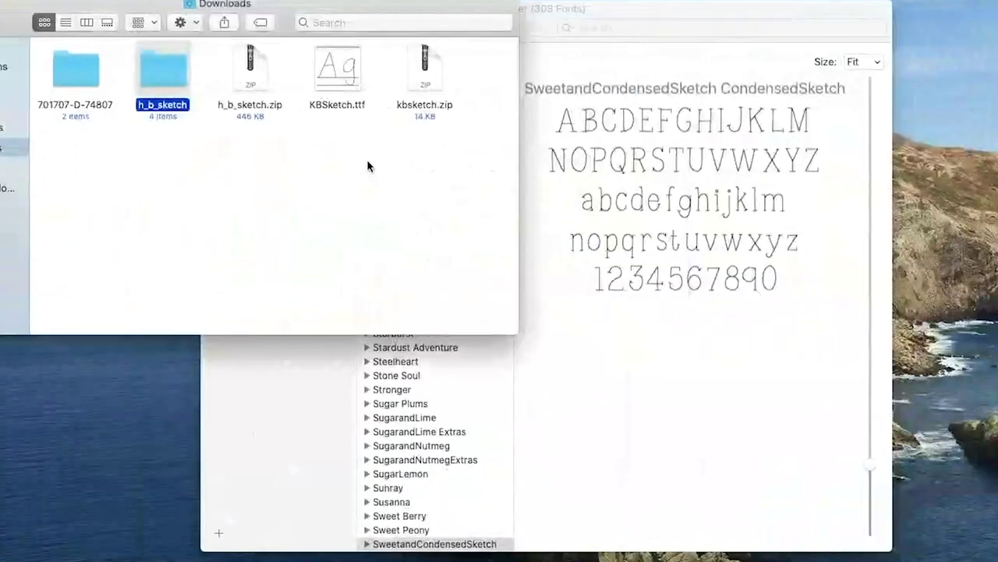
{"action": "double_click", "coordinate": [164, 75]}
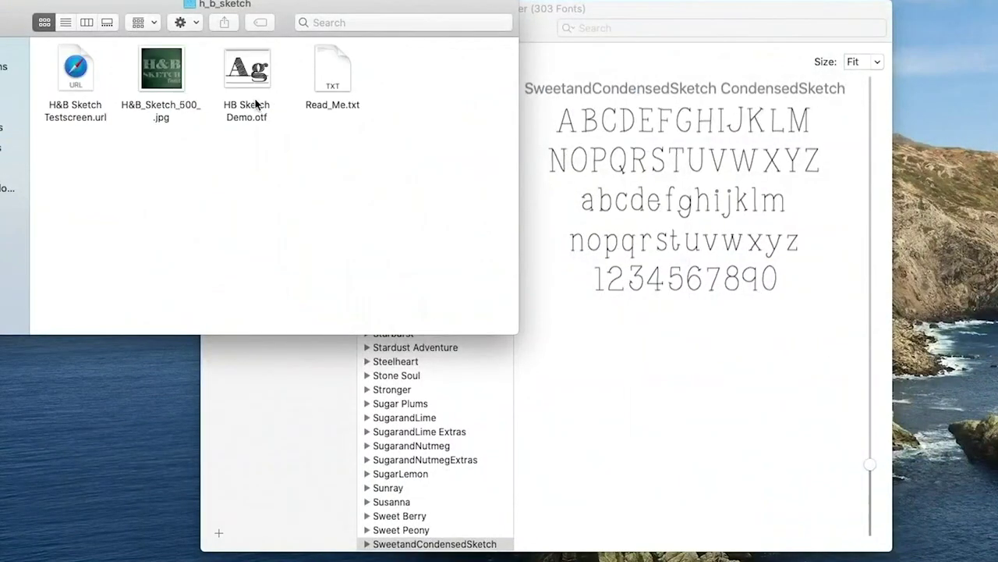
{"action": "double_click", "coordinate": [242, 72]}
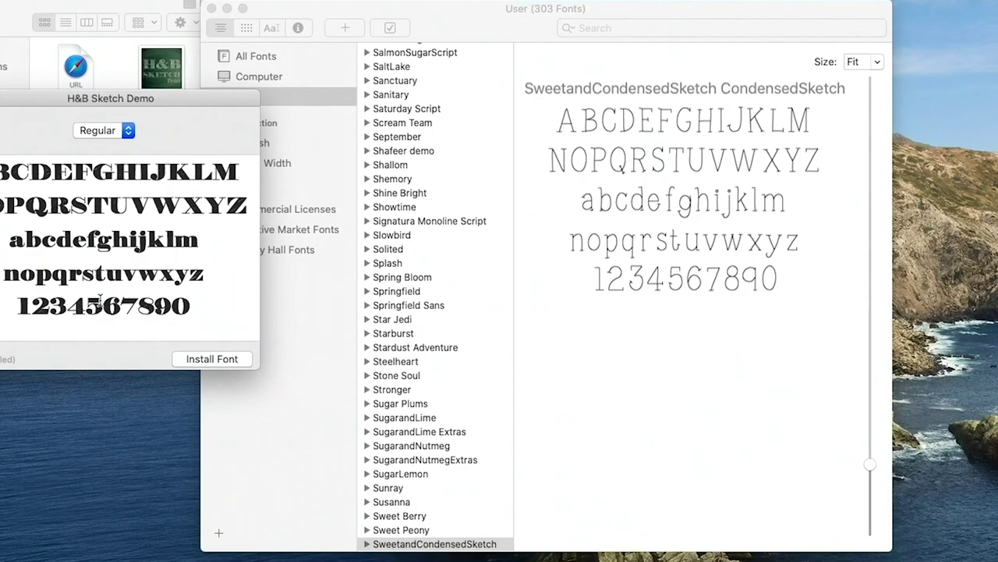
{"action": "left_click", "coordinate": [202, 362]}
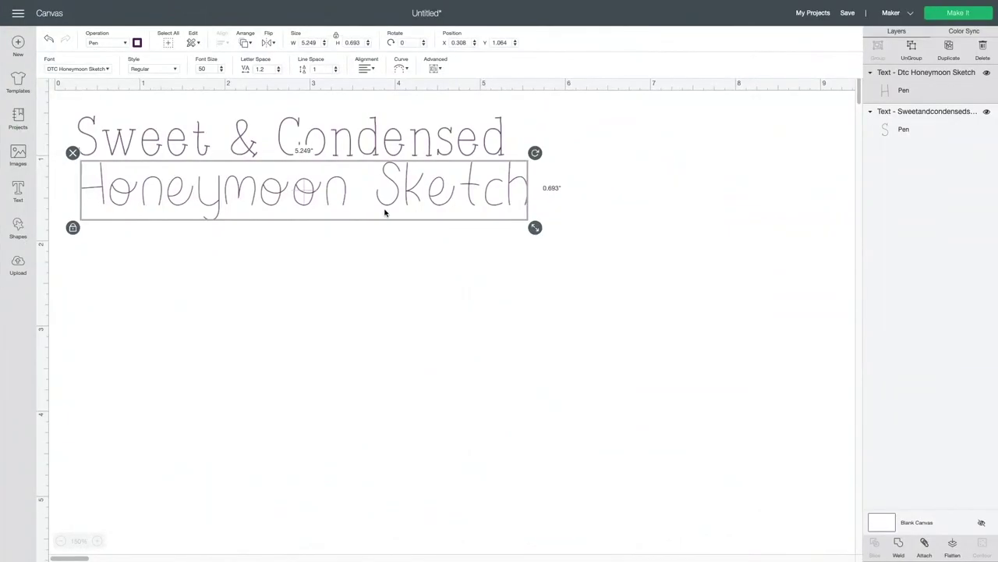
Duplicate the Honeymoon Sketch line below itself, retype it as 'KB Sketch', and set it to Pen.
{"action": "key", "text": "super+d"}
{"action": "mouse_move", "coordinate": [218, 204]}
{"action": "left_mouse_down"}
{"action": "mouse_move", "coordinate": [211, 263]}
{"action": "mouse_move", "coordinate": [196, 264]}
{"action": "left_mouse_up"}
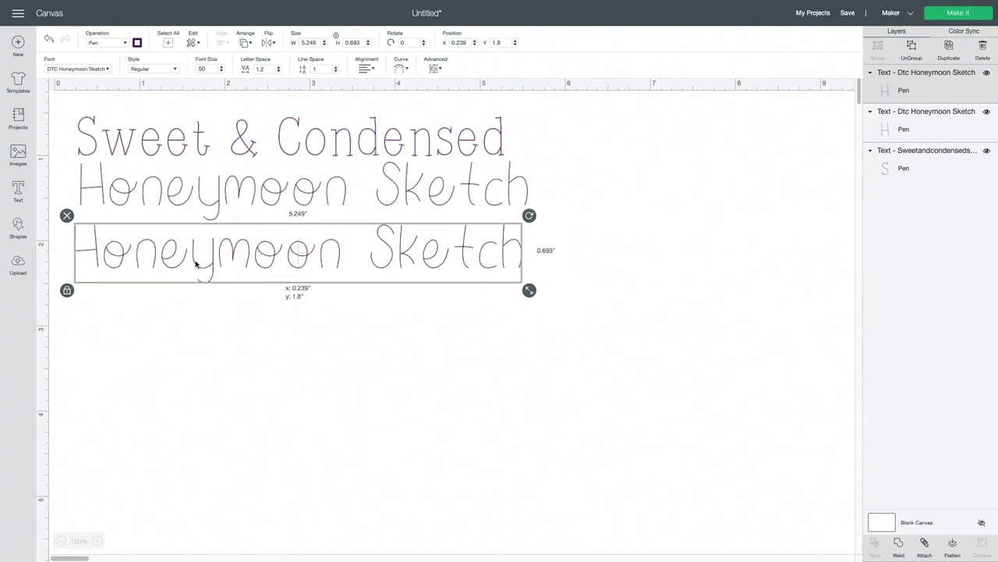
{"action": "double_click", "coordinate": [196, 264]}
{"action": "key", "text": "alt+shift+Left"}
{"action": "key", "text": "alt+shift+Left"}
{"action": "type", "text": "KB"}
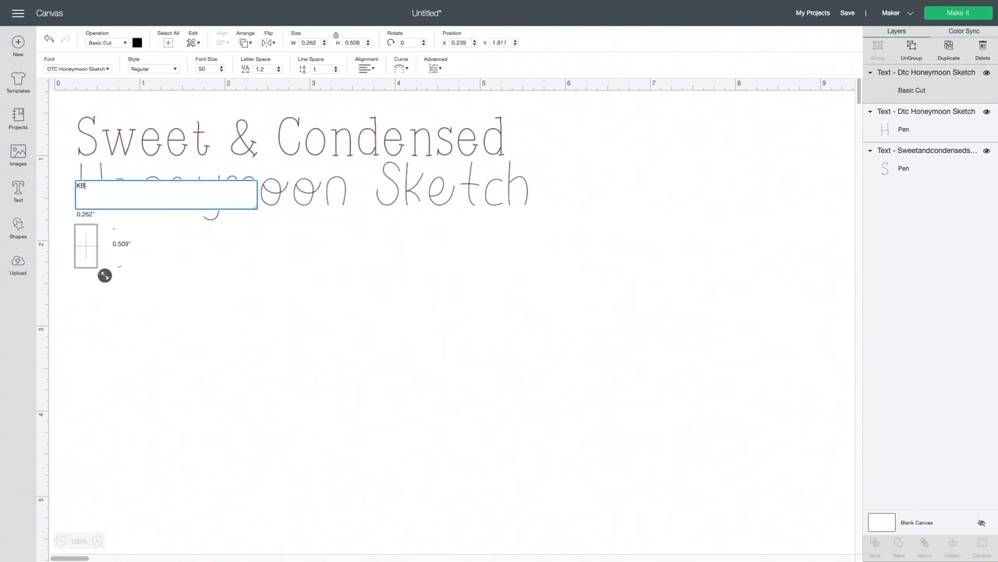
{"action": "type", "text": " Sketch"}
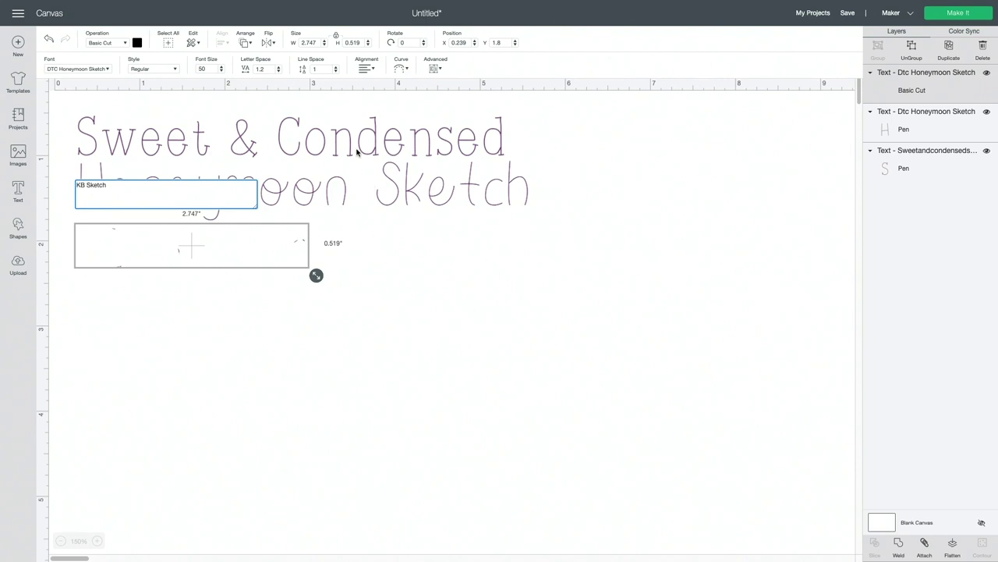
{"action": "left_click", "coordinate": [125, 47]}
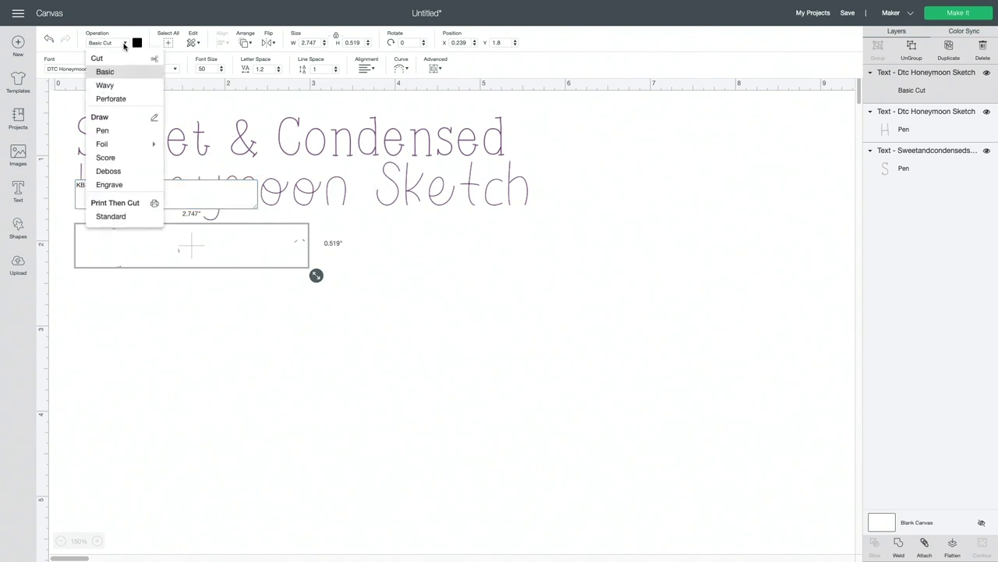
{"action": "left_click", "coordinate": [123, 130]}
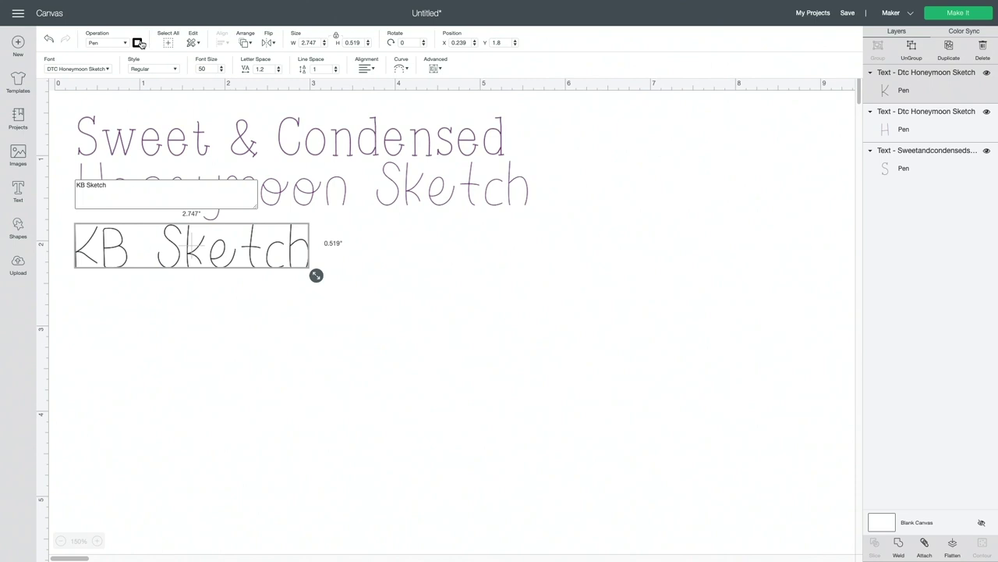
{"action": "left_click", "coordinate": [108, 70]}
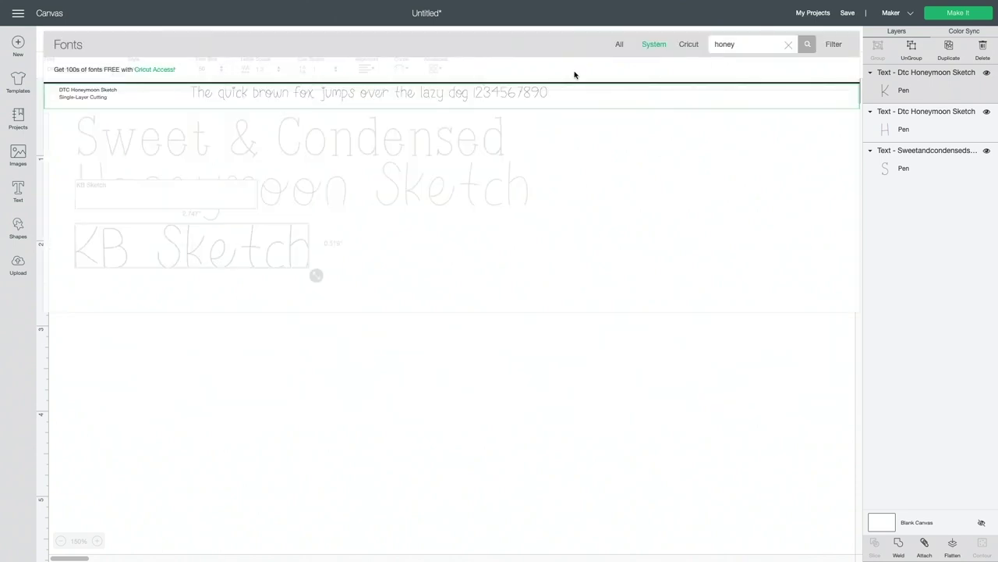
Search the font list for 'k' to set the line in the KBSketch font.
{"action": "left_click", "coordinate": [630, 20]}
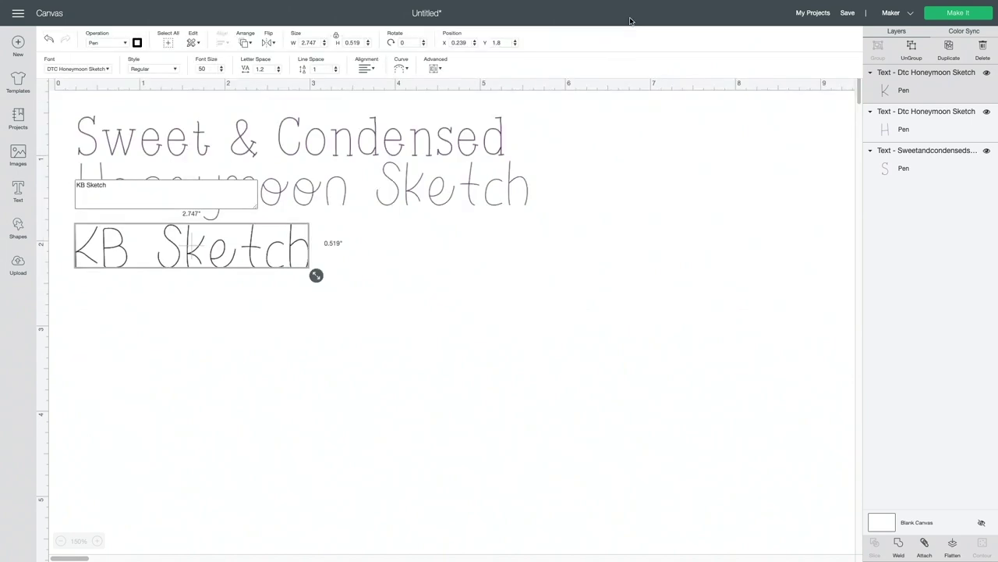
{"action": "left_click", "coordinate": [108, 70]}
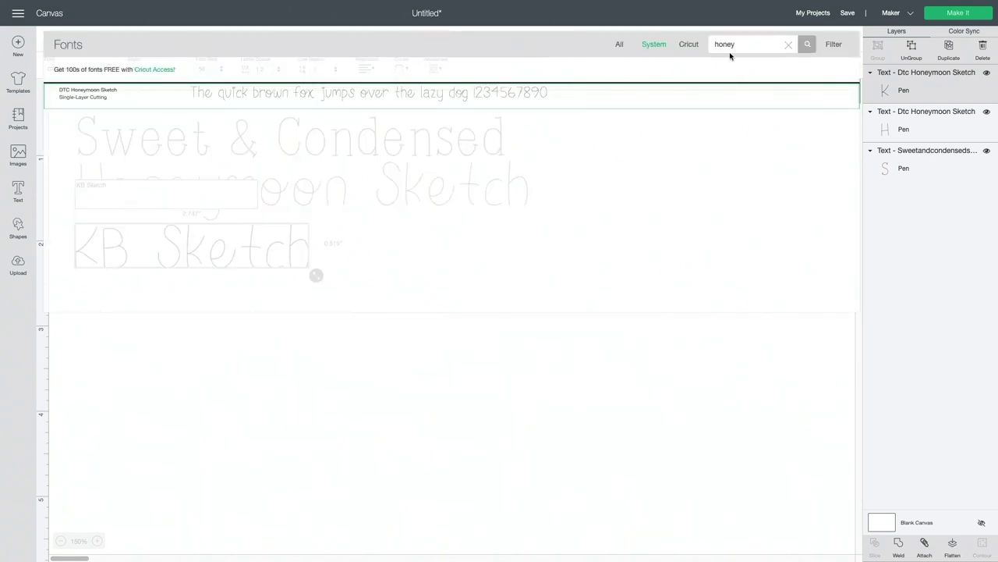
{"action": "double_click", "coordinate": [705, 43]}
{"action": "type", "text": "k"}
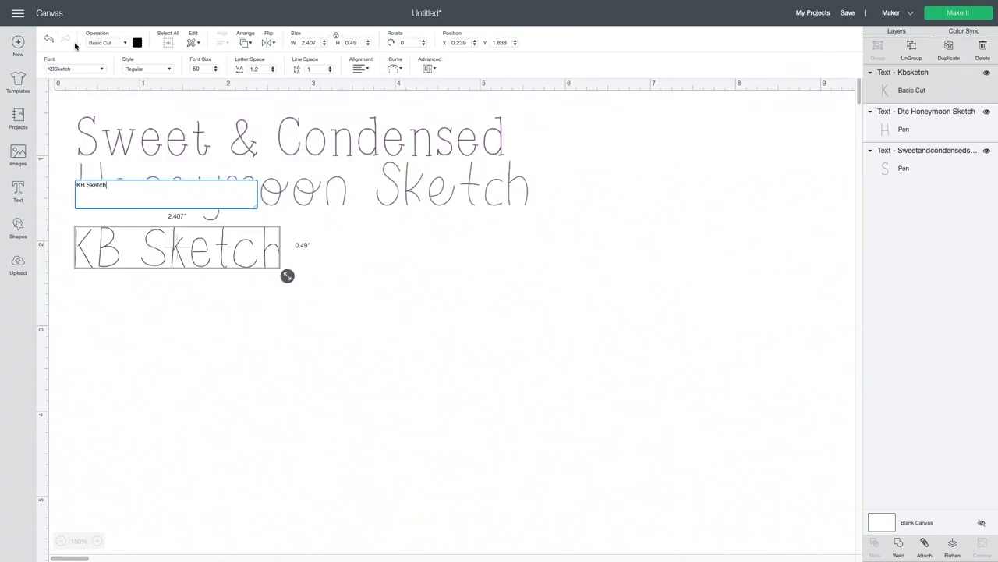
Draw KB Sketch with an XF Extra Fine Point Plum pen, then duplicate it.
{"action": "left_click", "coordinate": [110, 44]}
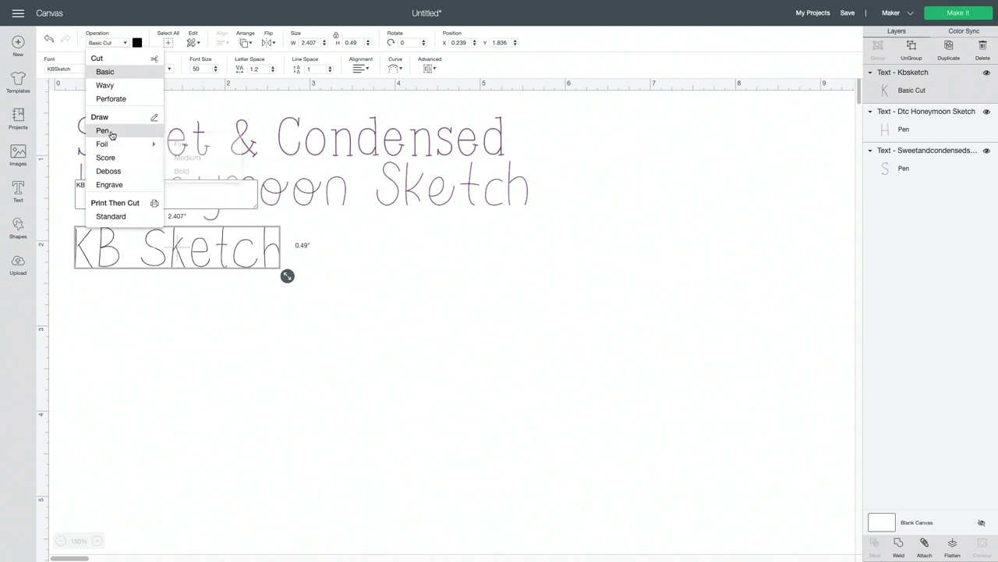
{"action": "left_click", "coordinate": [103, 131]}
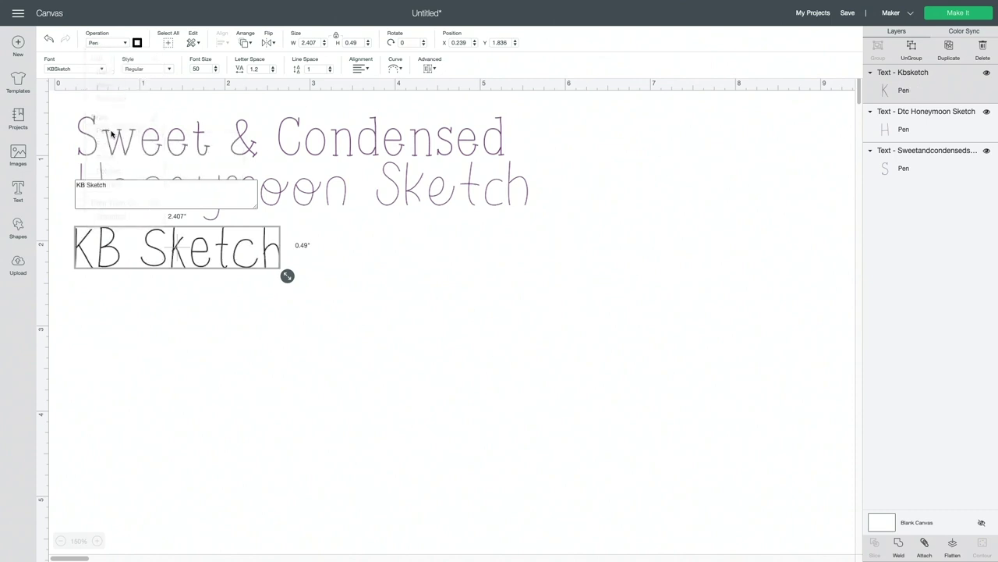
{"action": "left_click", "coordinate": [136, 44]}
{"action": "left_click", "coordinate": [184, 85]}
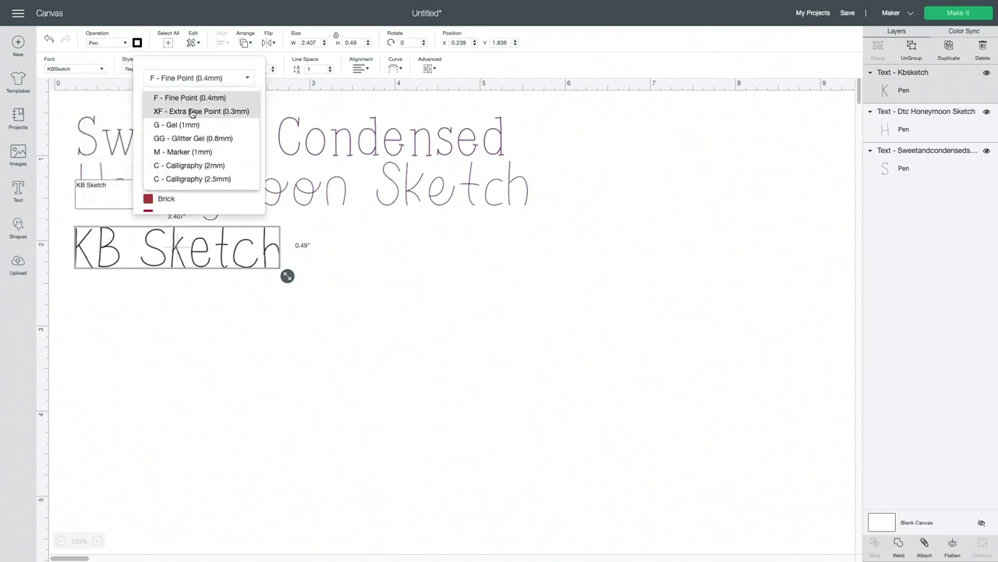
{"action": "left_click", "coordinate": [192, 113]}
{"action": "scroll", "coordinate": [187, 164], "scroll_direction": "down", "scroll_amount": 5}
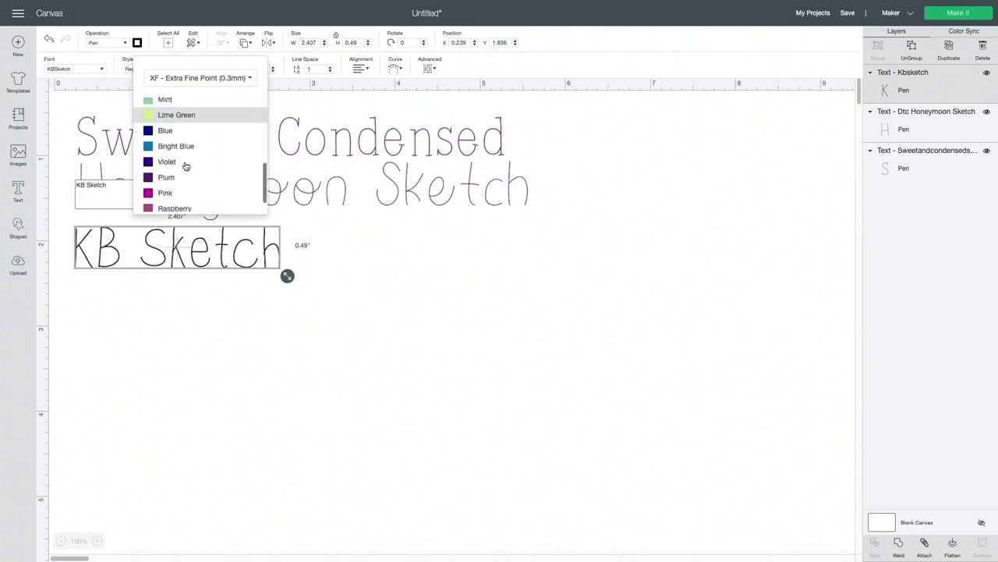
{"action": "left_click", "coordinate": [179, 159]}
{"action": "left_click", "coordinate": [339, 232]}
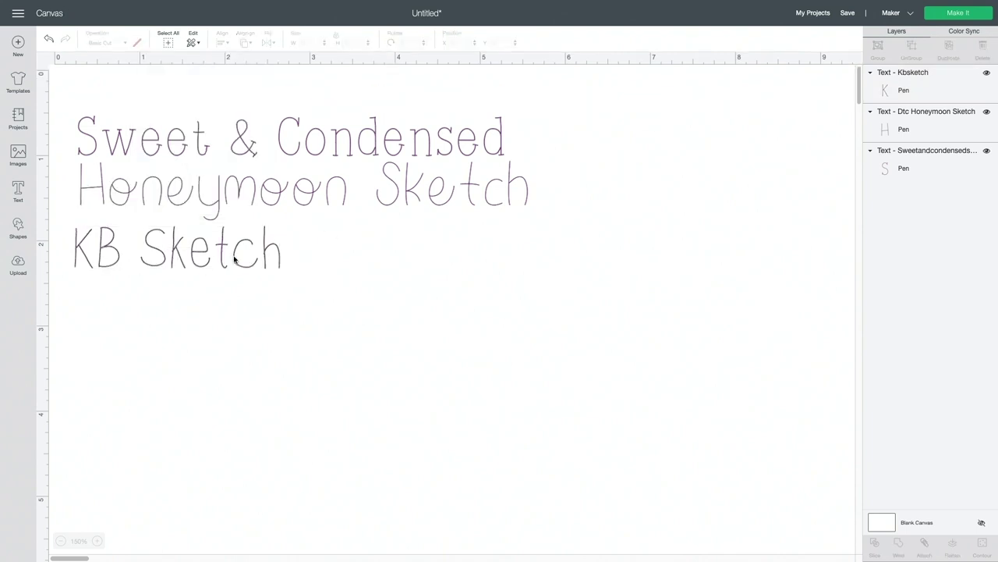
{"action": "left_click", "coordinate": [234, 259]}
{"action": "key", "text": "ctrl+d"}
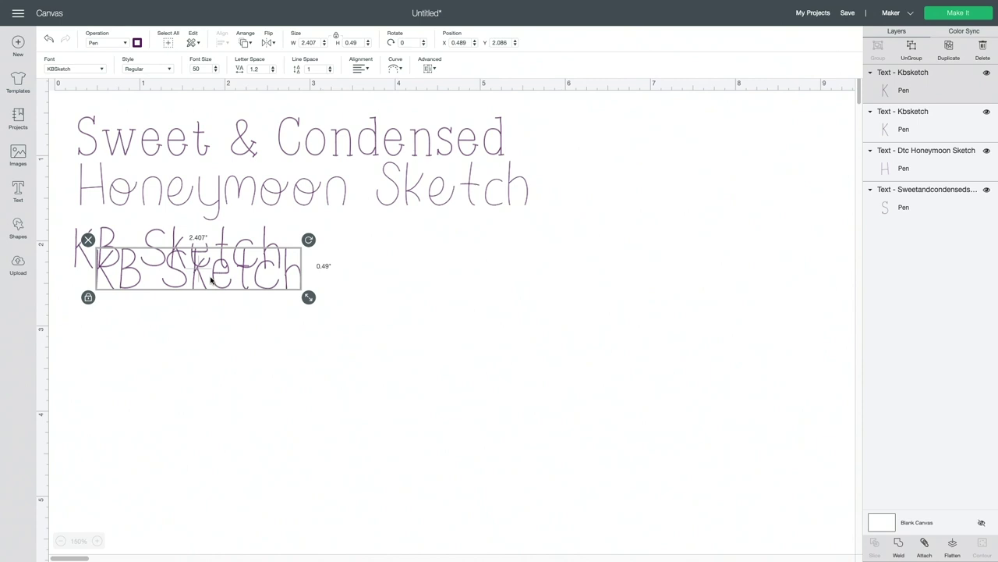
Place the duplicated KB Sketch line just beneath the original, keeping the KBSketch font.
{"action": "left_click_drag", "start_coordinate": [214, 285], "coordinate": [181, 310]}
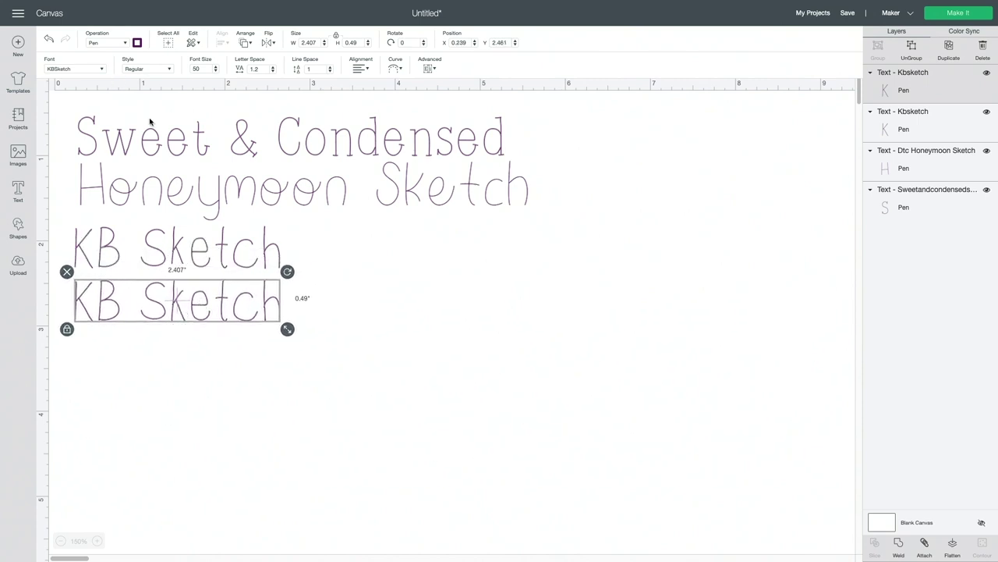
{"action": "left_click", "coordinate": [84, 71]}
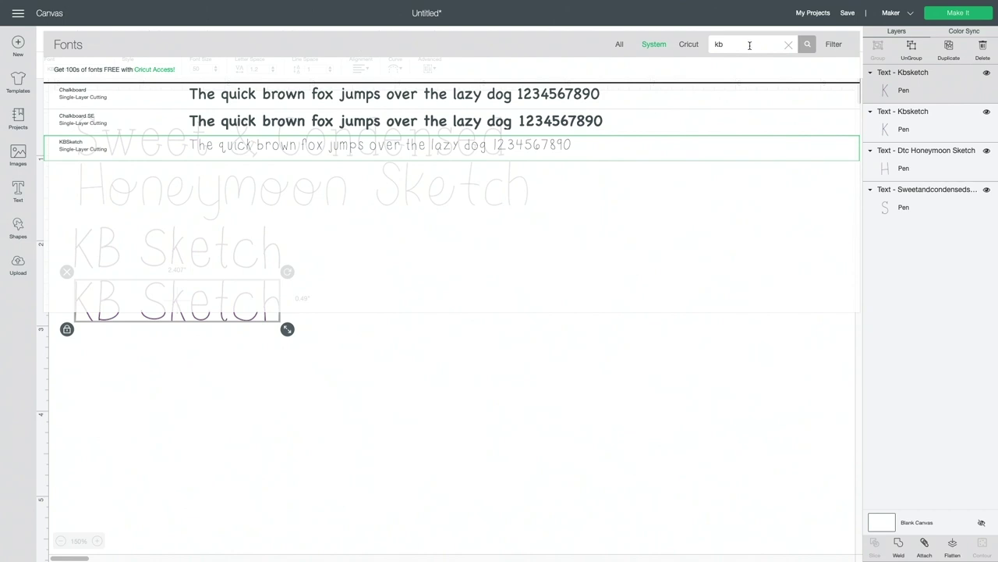
{"action": "left_click", "coordinate": [622, 19]}
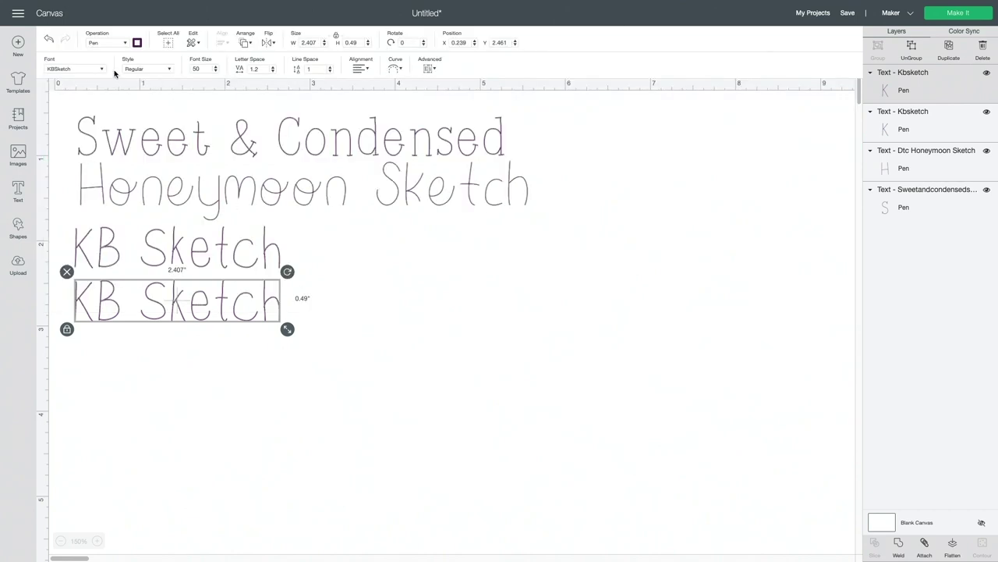
{"action": "left_click", "coordinate": [84, 70]}
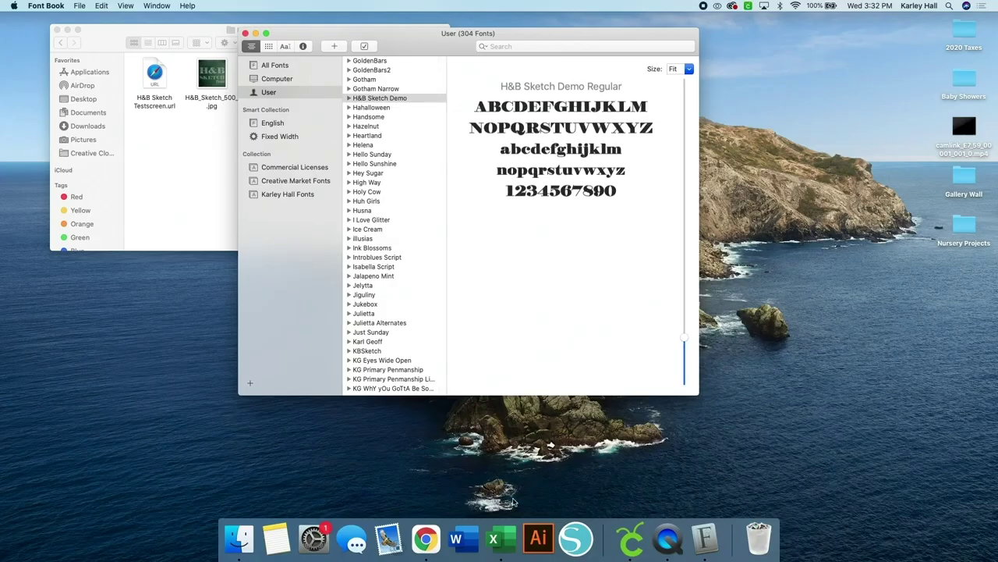
{"action": "left_click", "coordinate": [631, 539]}
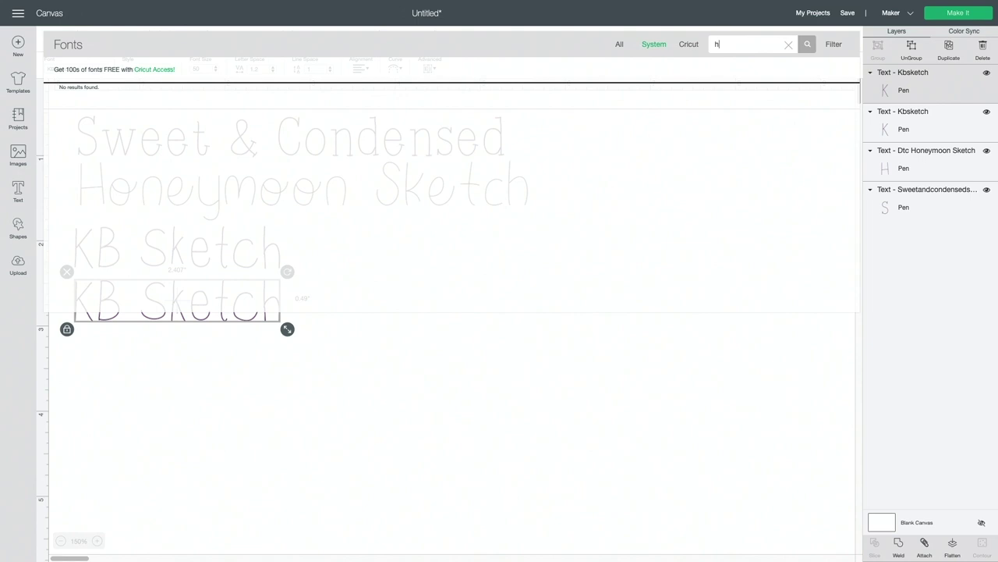
{"action": "left_click", "coordinate": [581, 347]}
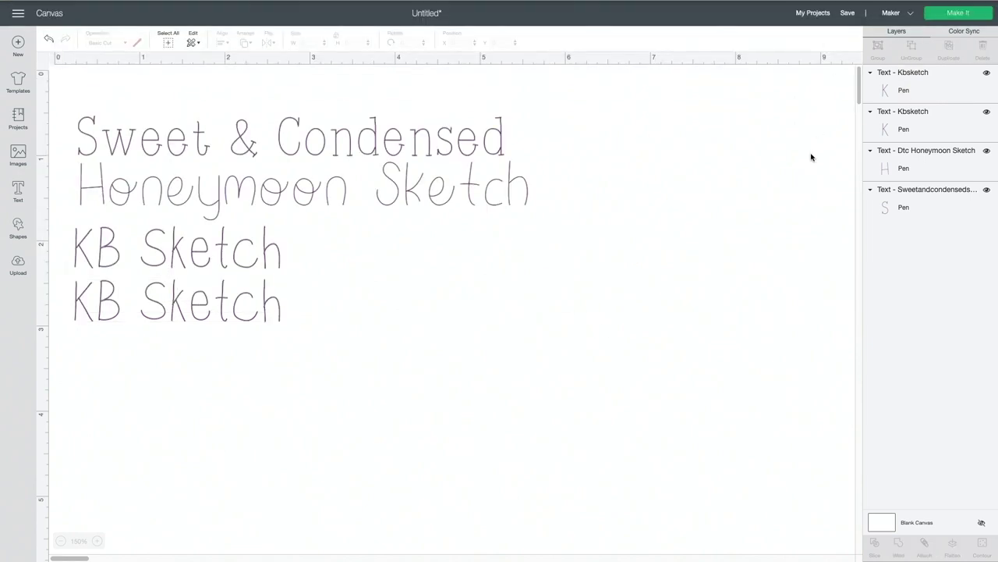
Save the font samples as the project 'Sketch Tests'.
{"action": "left_click", "coordinate": [847, 16]}
{"action": "type", "text": "Sketch Tests"}
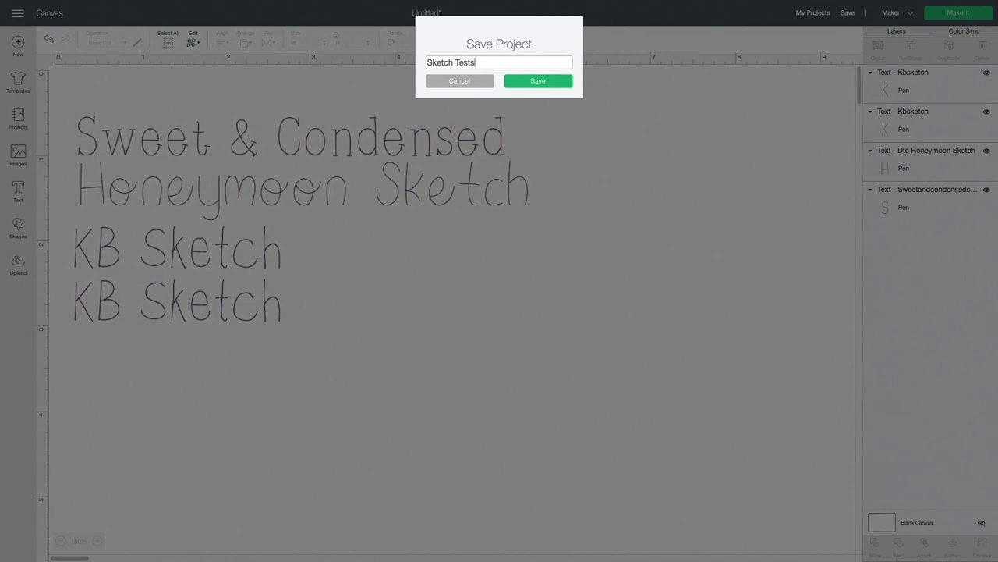
{"action": "key", "text": "Return"}
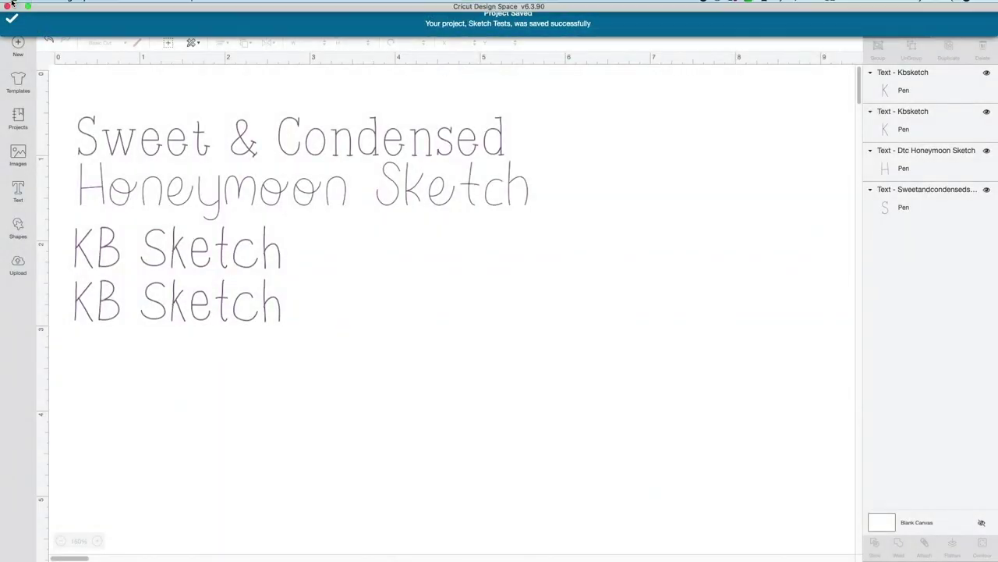
Quit and relaunch Design Space, then reopen Sketch Tests on the canvas.
{"action": "left_click", "coordinate": [62, 5]}
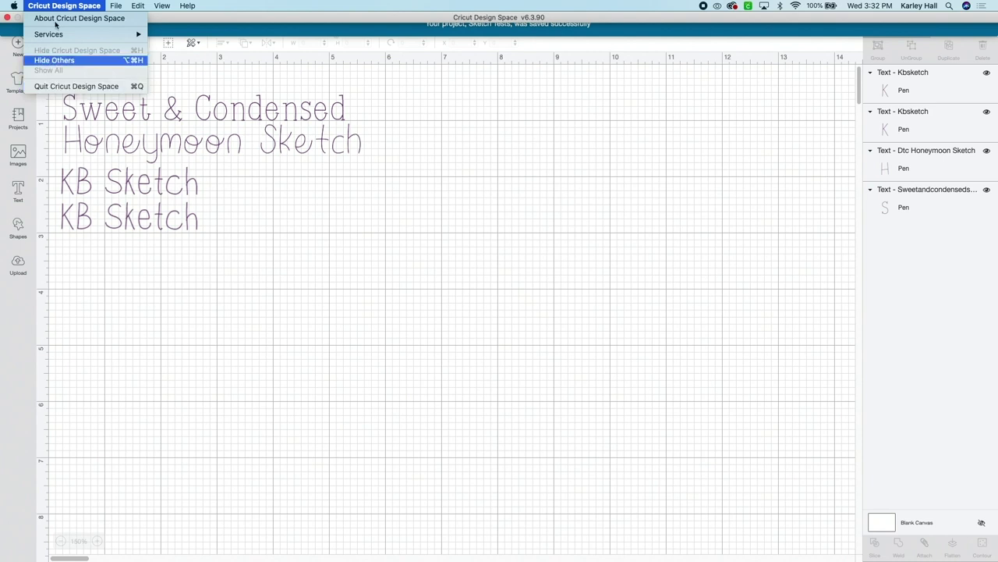
{"action": "left_click", "coordinate": [64, 87]}
{"action": "key", "text": "Return"}
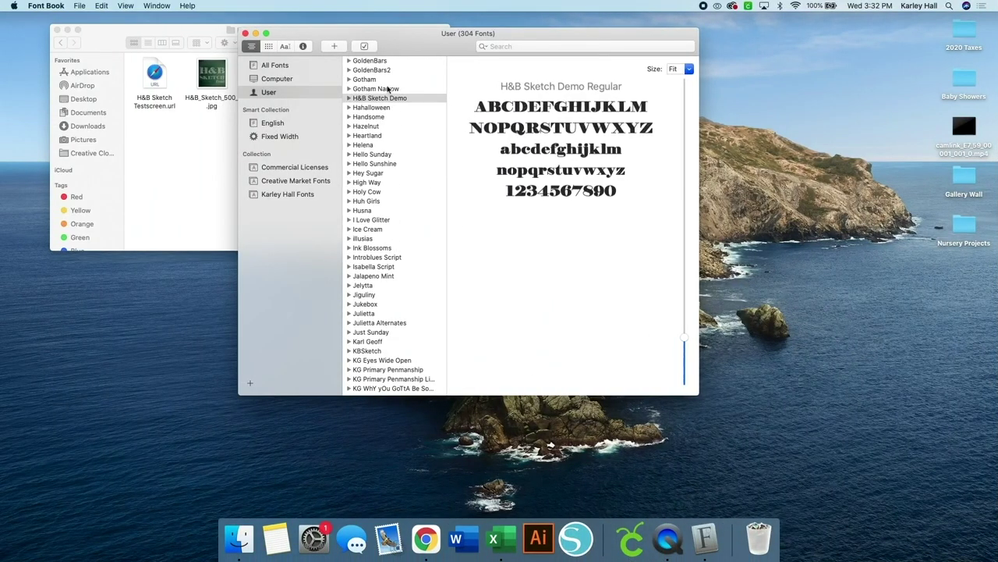
{"action": "left_click", "coordinate": [630, 538]}
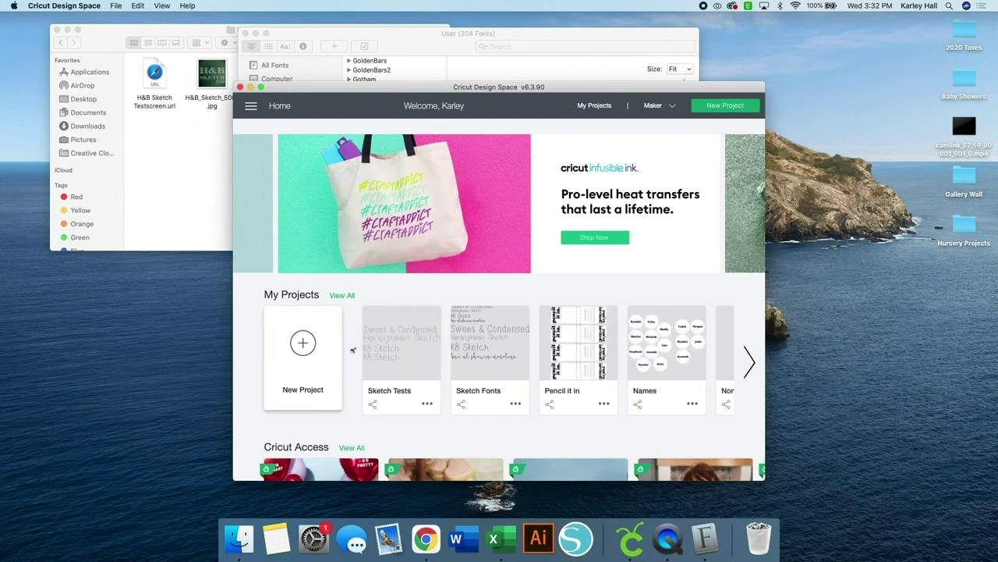
{"action": "left_click", "coordinate": [362, 329]}
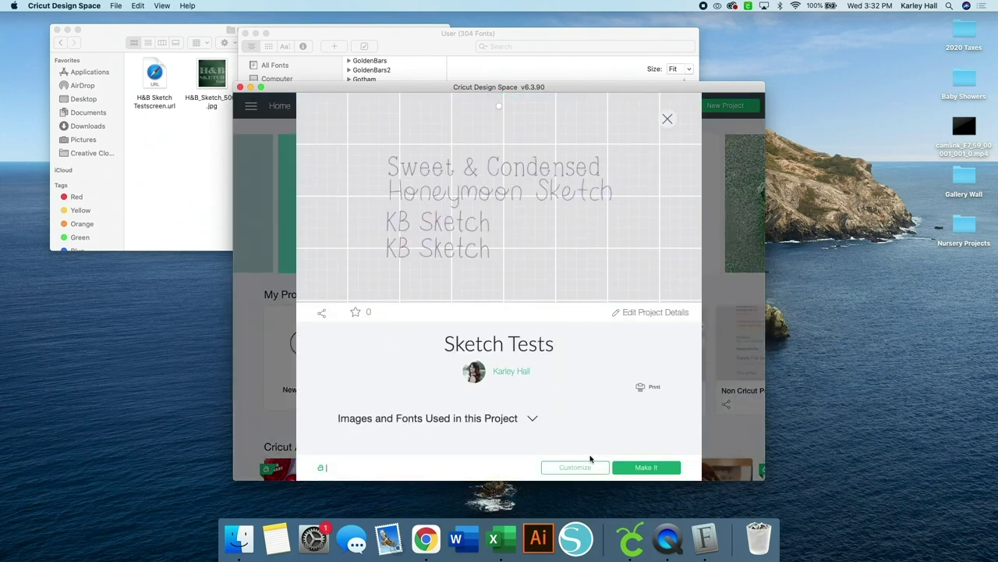
{"action": "left_click", "coordinate": [577, 467]}
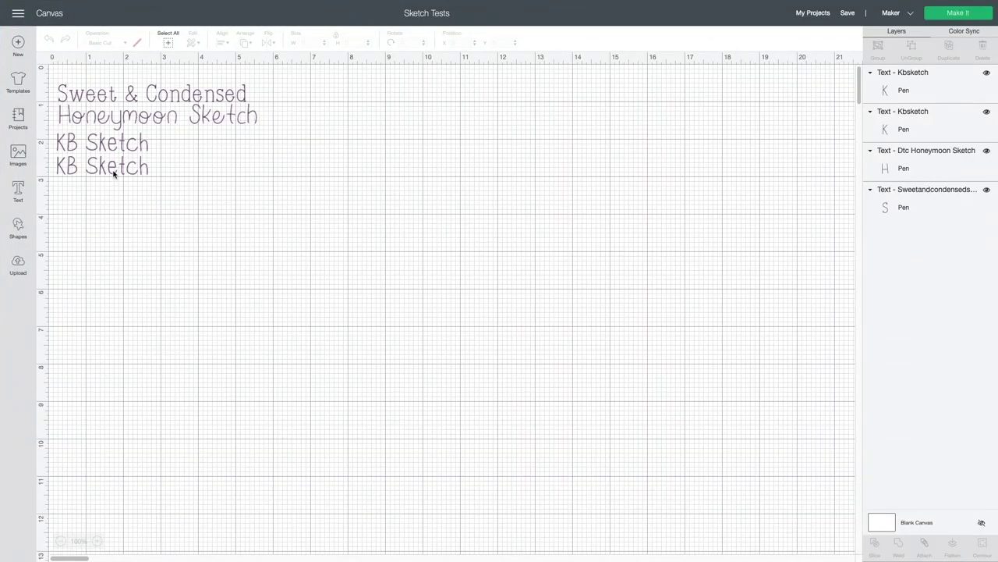
Change the lower KB Sketch line to the H&B Sketch Demo font.
{"action": "double_click", "coordinate": [114, 169]}
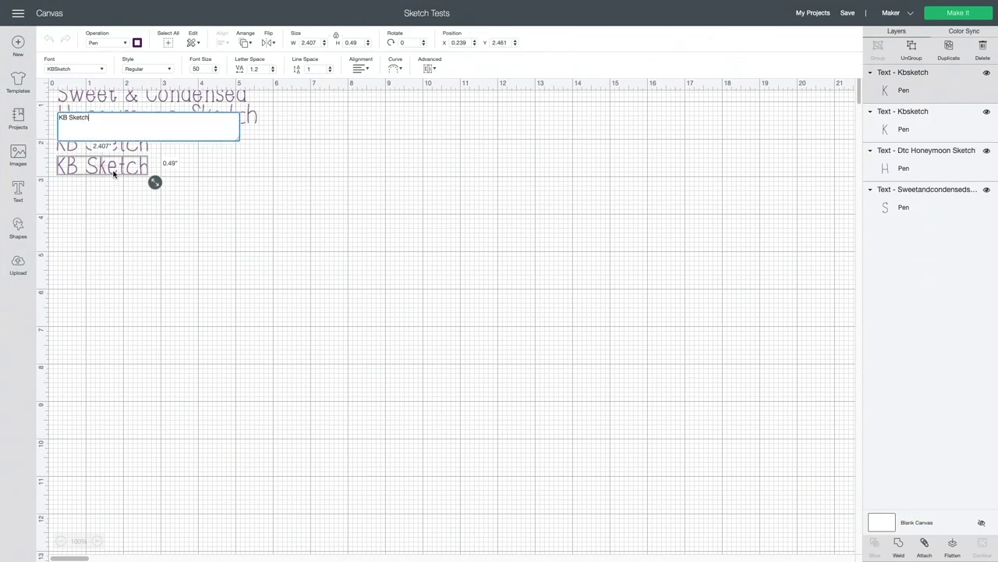
{"action": "left_click", "coordinate": [92, 70]}
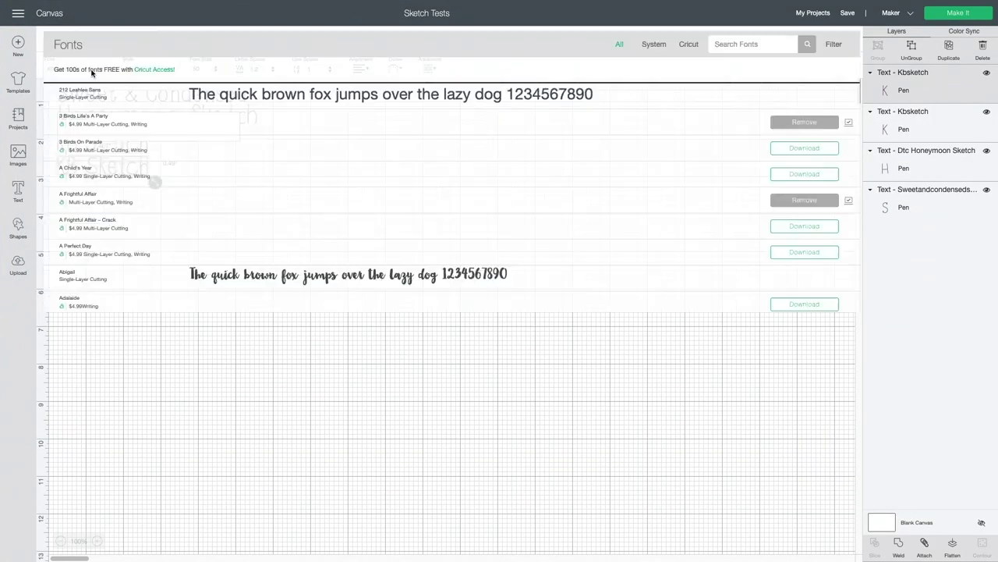
{"action": "type", "text": "h&B"}
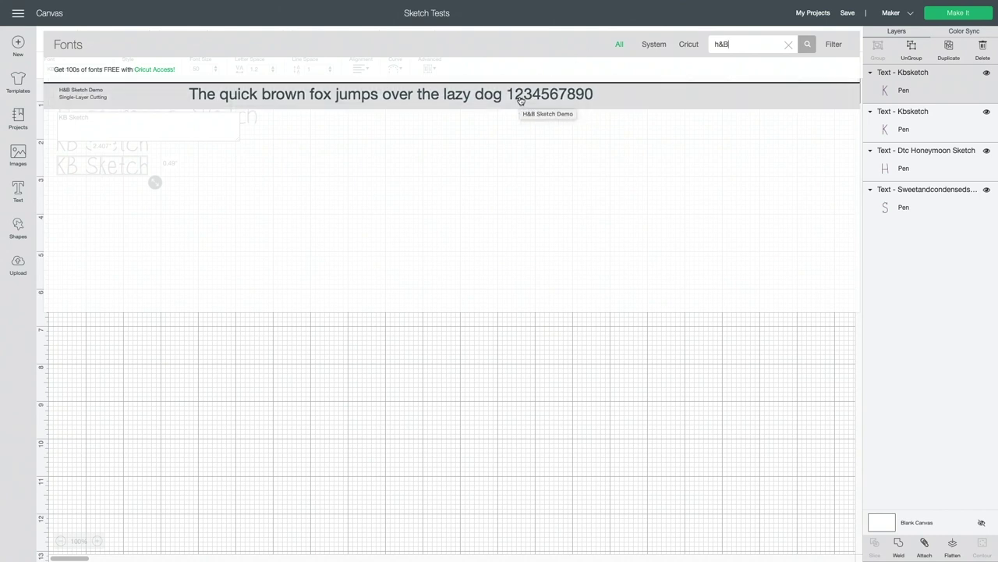
{"action": "left_click", "coordinate": [520, 99]}
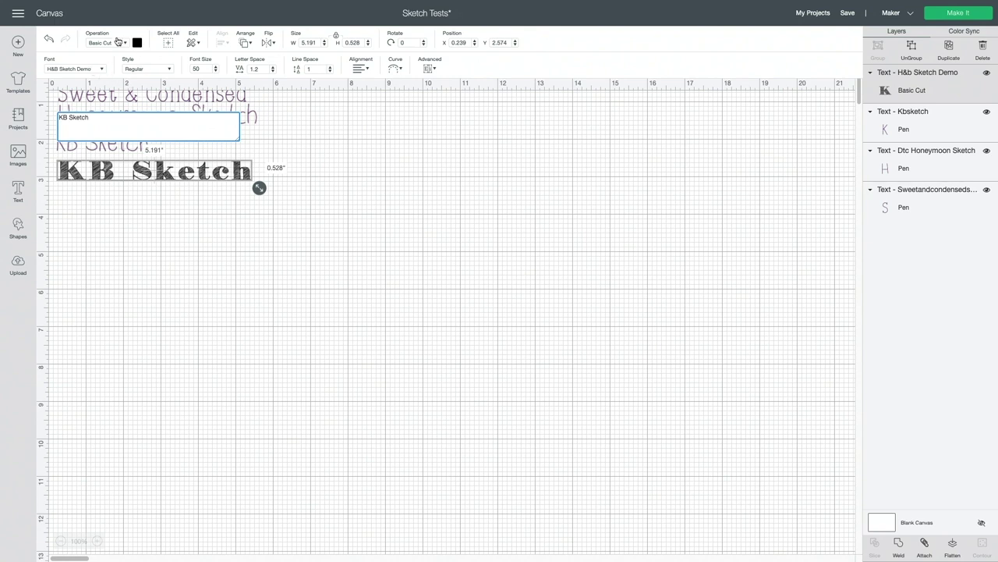
Set that line to draw with a Pen, extra-fine 0.3mm size, in Plum.
{"action": "left_click", "coordinate": [117, 42]}
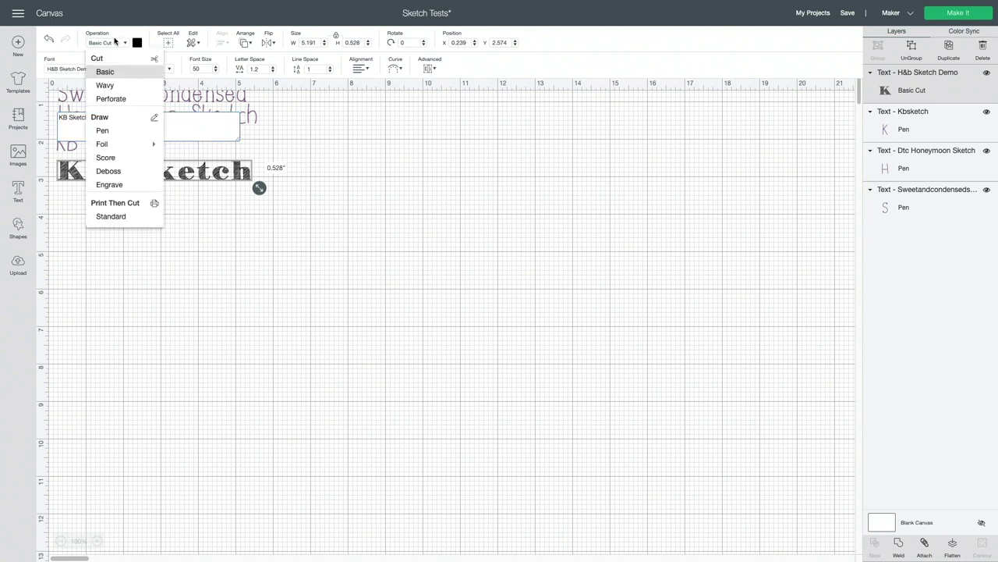
{"action": "left_click", "coordinate": [116, 135]}
{"action": "left_click", "coordinate": [138, 42]}
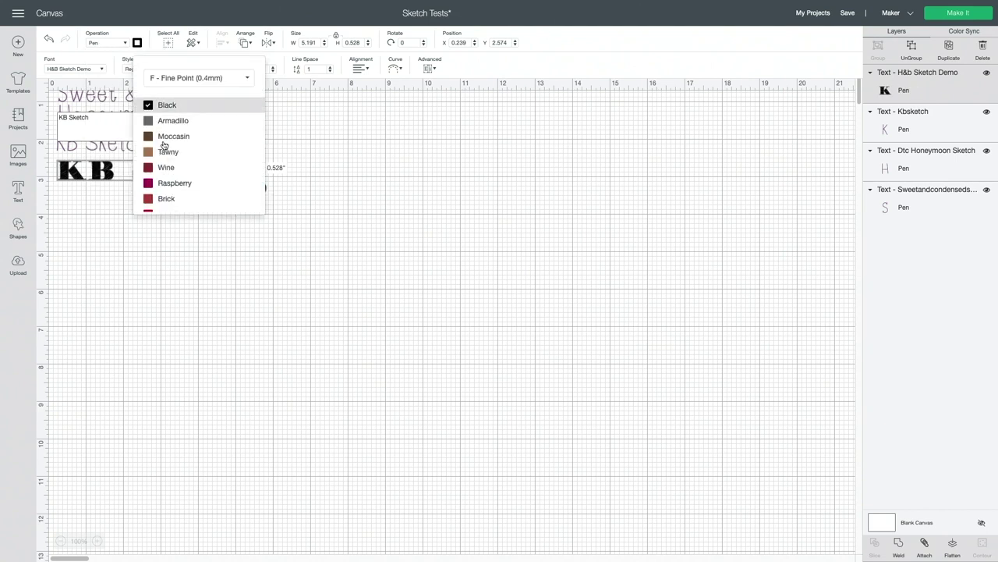
{"action": "scroll", "coordinate": [168, 186], "scroll_direction": "down", "scroll_amount": 10}
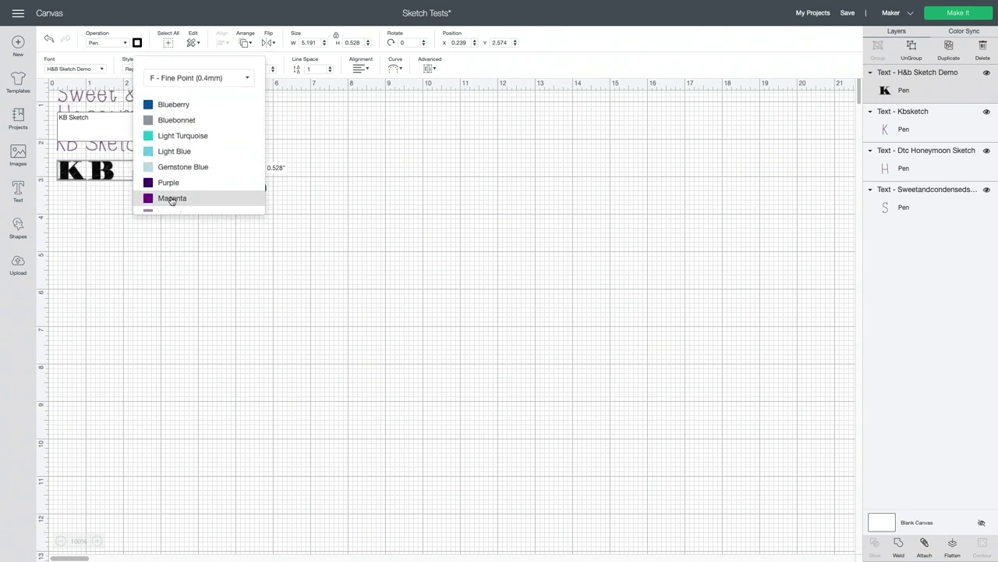
{"action": "left_click", "coordinate": [175, 93]}
{"action": "left_click", "coordinate": [172, 110]}
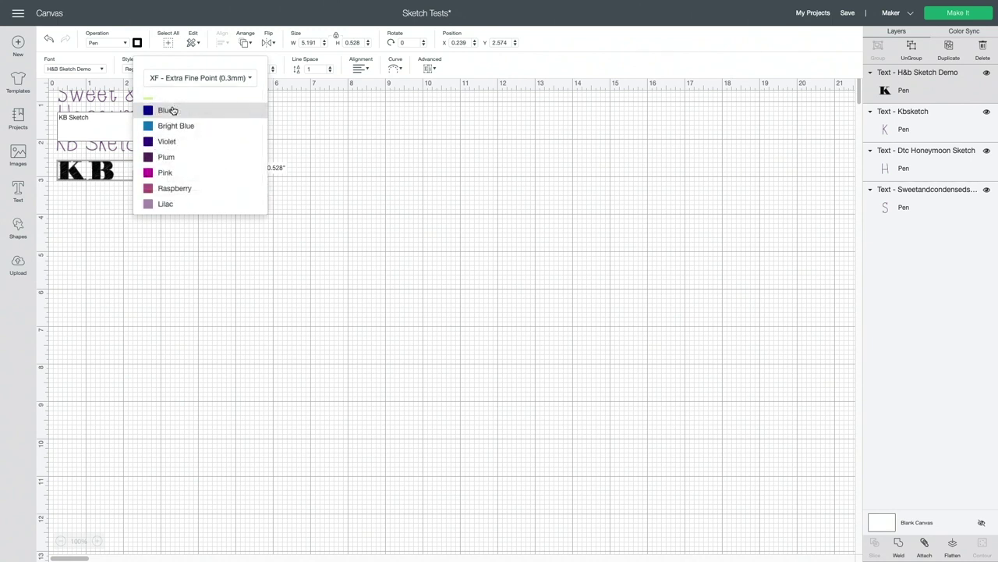
{"action": "left_click", "coordinate": [174, 159]}
{"action": "left_click", "coordinate": [290, 263]}
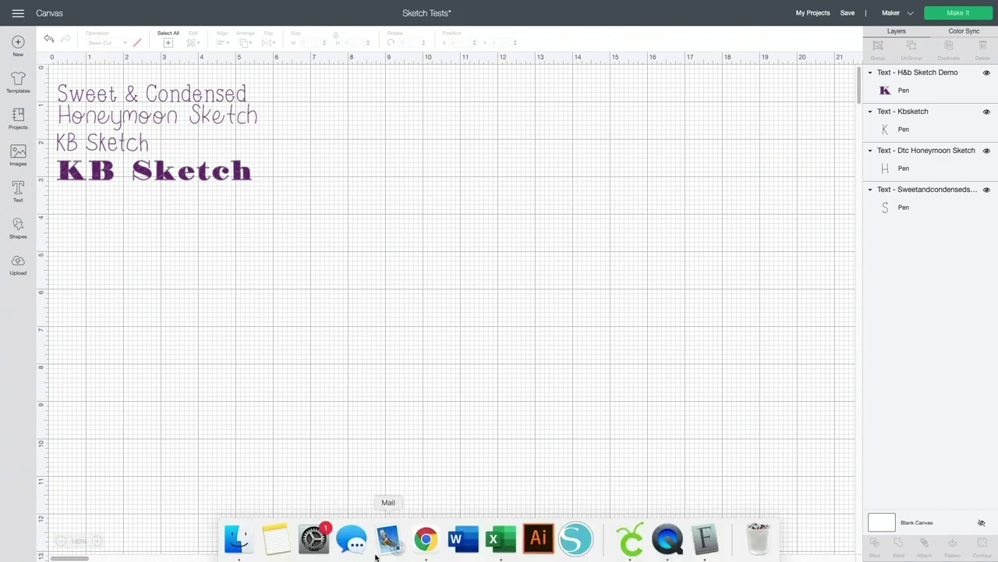
Replace the DaFont search term 'sketch' with 'monoline' and scroll through the font results.
{"action": "left_click", "coordinate": [423, 538]}
{"action": "scroll", "coordinate": [436, 123], "scroll_direction": "up", "scroll_amount": 15}
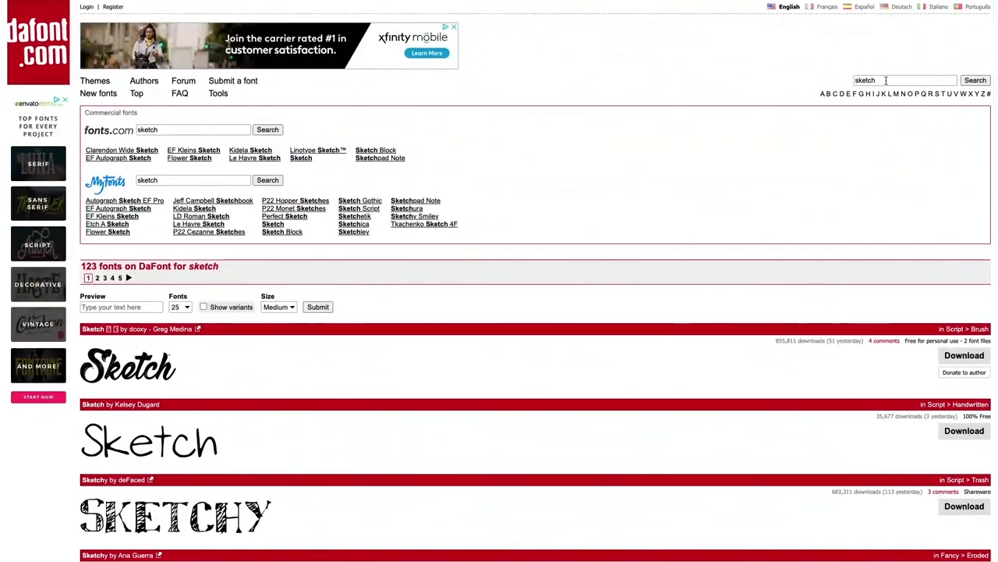
{"action": "double_click", "coordinate": [886, 80]}
{"action": "type", "text": "monoline"}
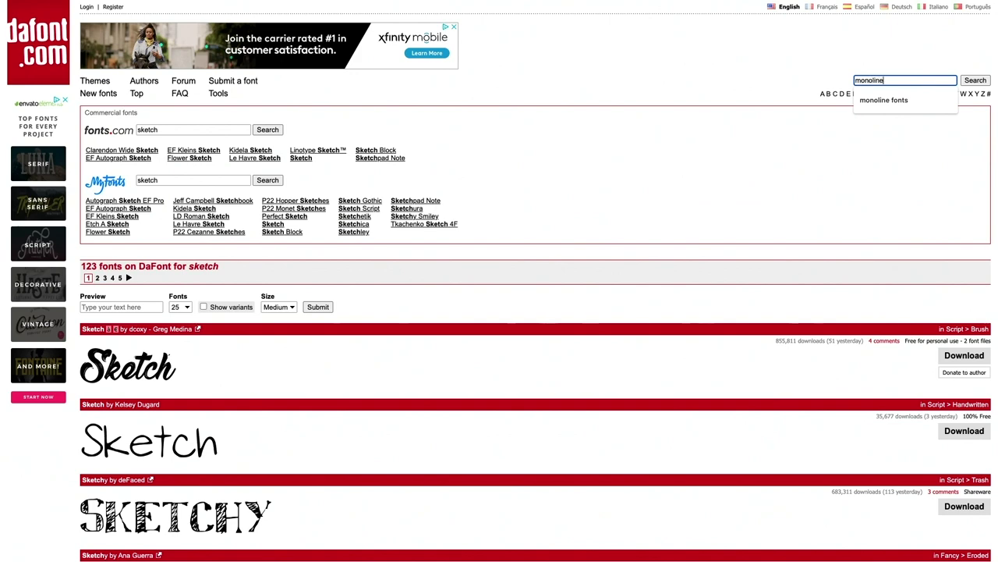
{"action": "key", "text": "Return"}
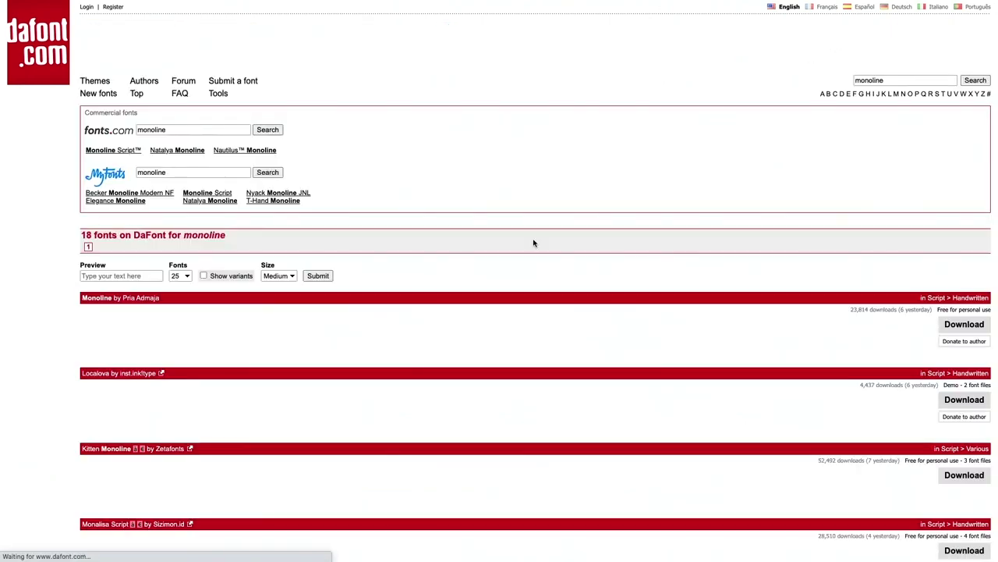
{"action": "scroll", "coordinate": [272, 285], "scroll_direction": "down", "scroll_amount": 2}
{"action": "scroll", "coordinate": [272, 285], "scroll_direction": "down", "scroll_amount": 2}
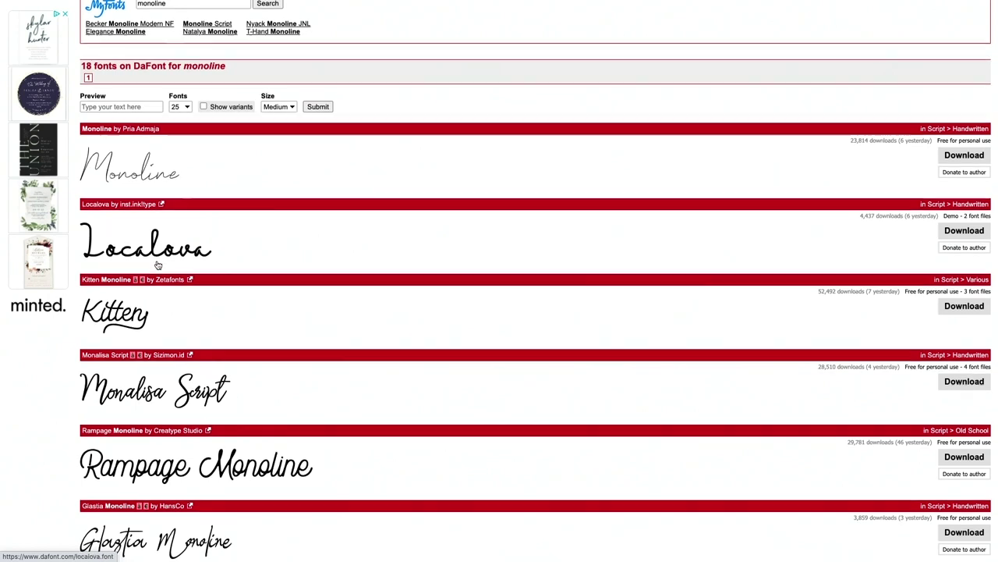
{"action": "scroll", "coordinate": [158, 263], "scroll_direction": "down", "scroll_amount": 1}
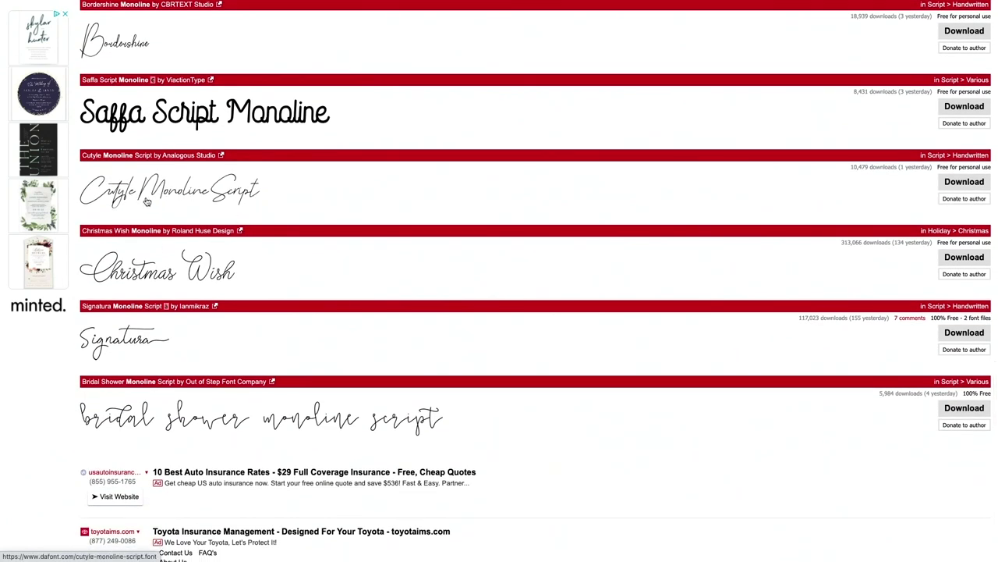
{"action": "scroll", "coordinate": [248, 204], "scroll_direction": "down", "scroll_amount": 1}
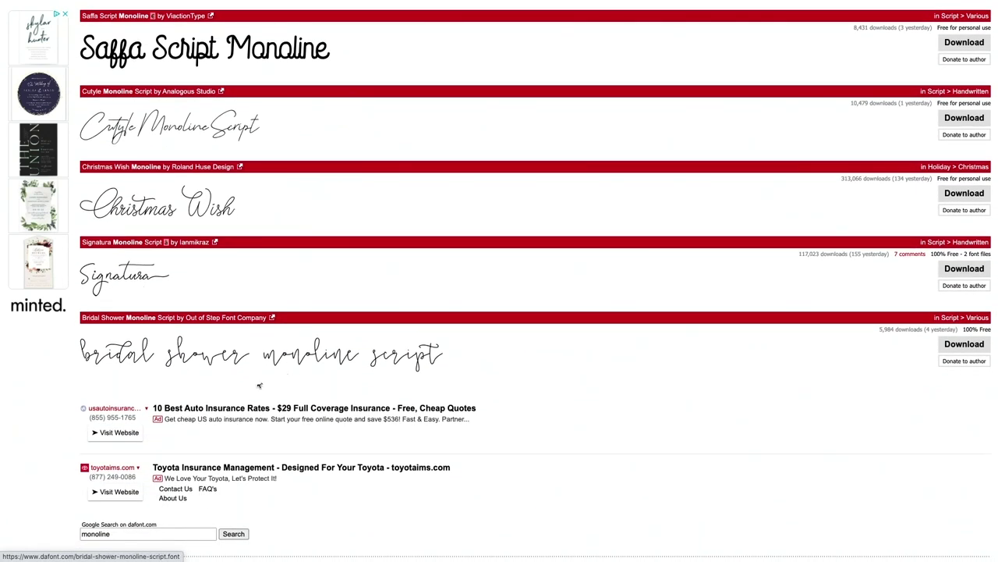
{"action": "scroll", "coordinate": [248, 179], "scroll_direction": "down", "scroll_amount": 1}
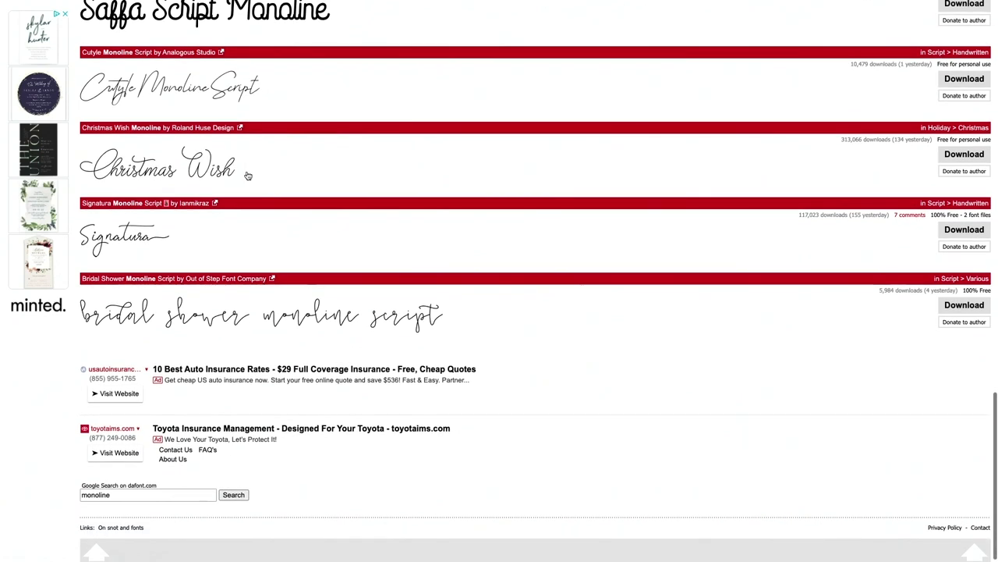
{"action": "scroll", "coordinate": [251, 307], "scroll_direction": "up", "scroll_amount": 2}
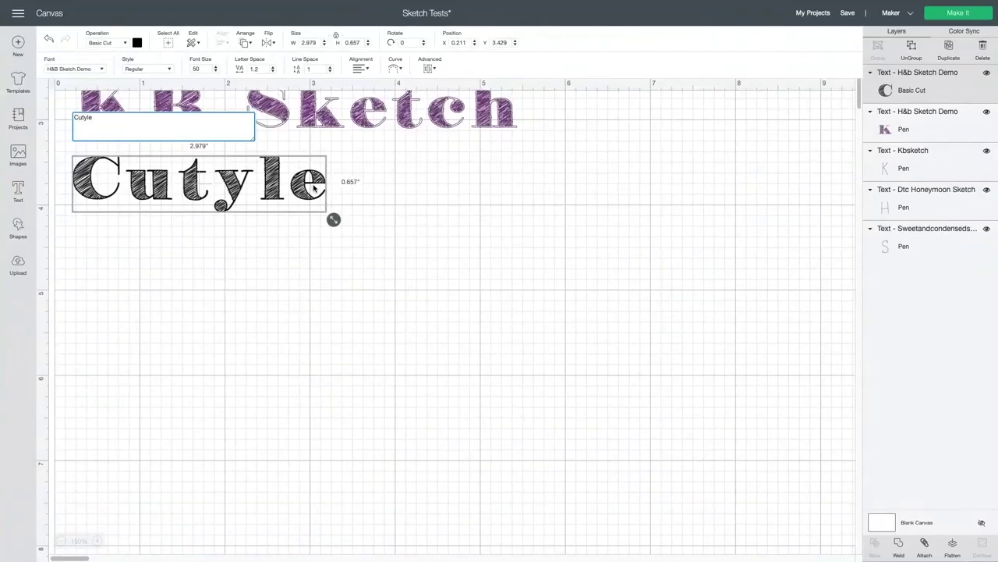
Finish typing 'Cutyle Monoline' and look up 'cutyle' in the font list without changing font.
{"action": "type", "text": "noline"}
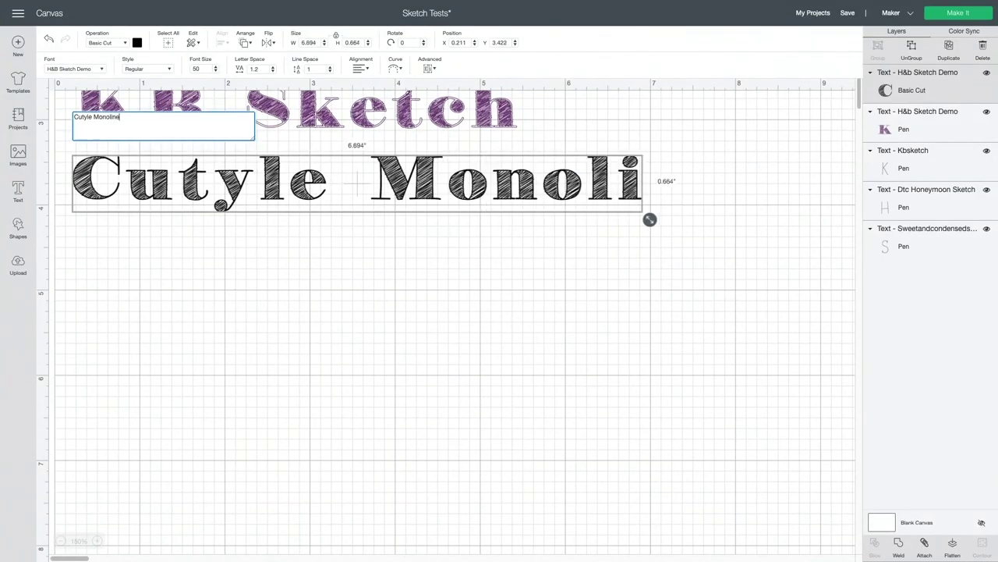
{"action": "left_click", "coordinate": [98, 72]}
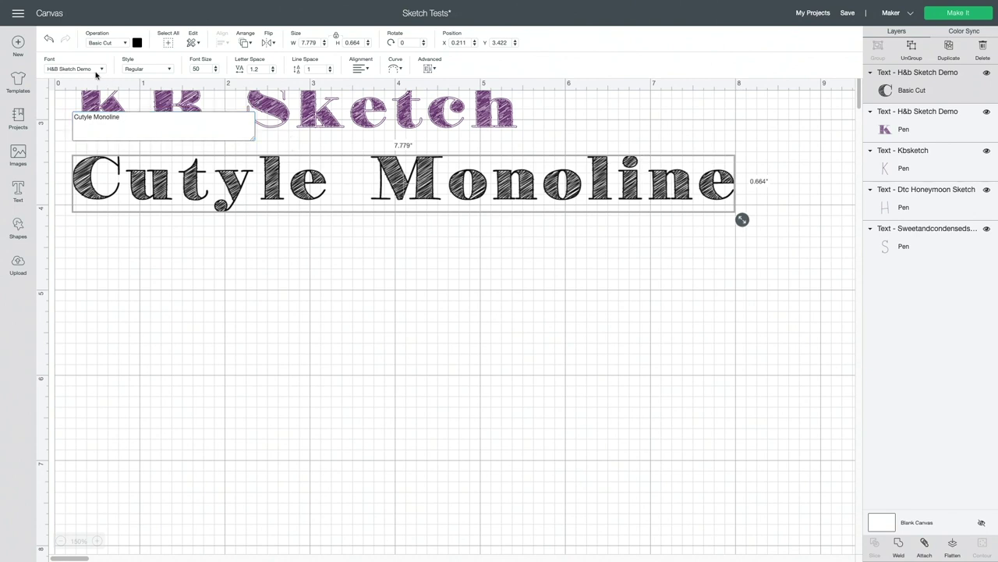
{"action": "left_click", "coordinate": [743, 44]}
{"action": "type", "text": "cu"}
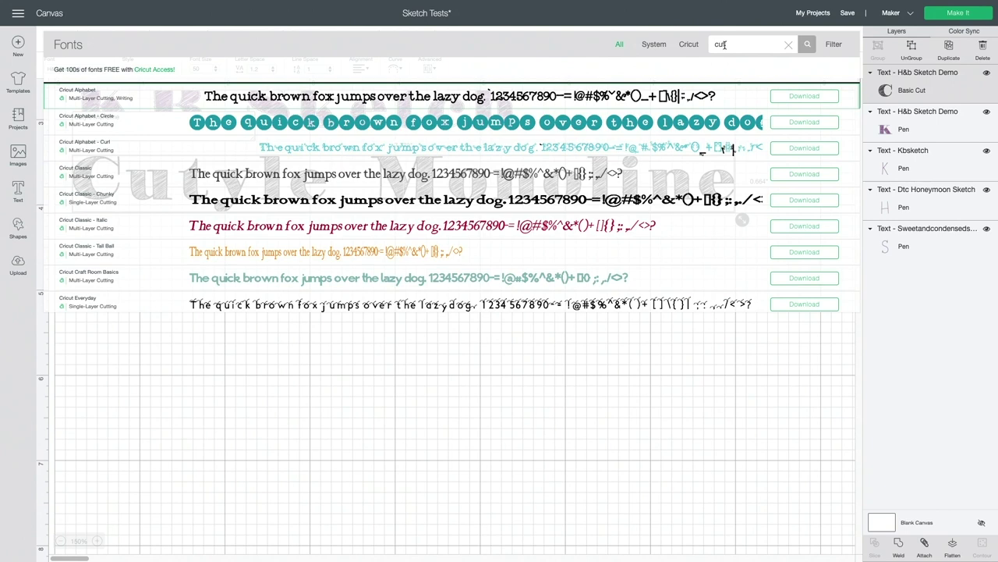
{"action": "type", "text": "tyle"}
{"action": "left_click", "coordinate": [570, 322]}
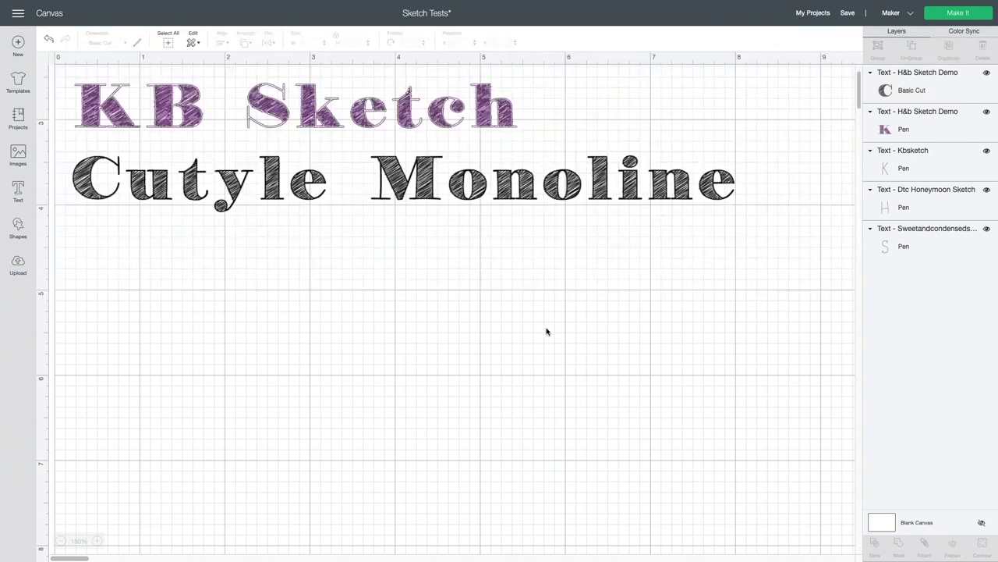
Duplicate Cutyle Monoline below itself and retype the copy as 'Bridal Shower Monoline'.
{"action": "left_click", "coordinate": [425, 195]}
{"action": "key", "text": "ctrl+d"}
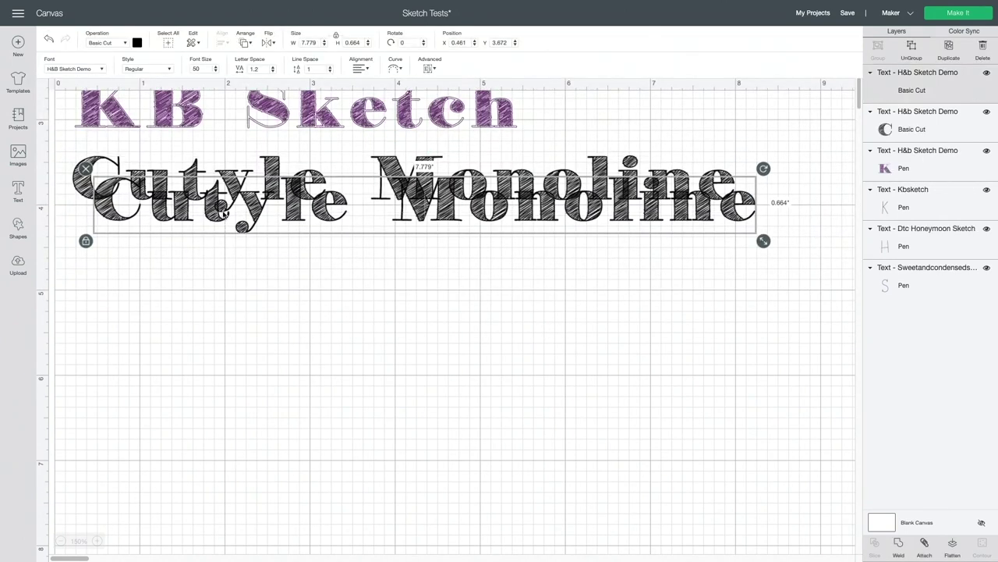
{"action": "left_click_drag", "start_coordinate": [209, 226], "coordinate": [200, 263]}
{"action": "double_click", "coordinate": [198, 263]}
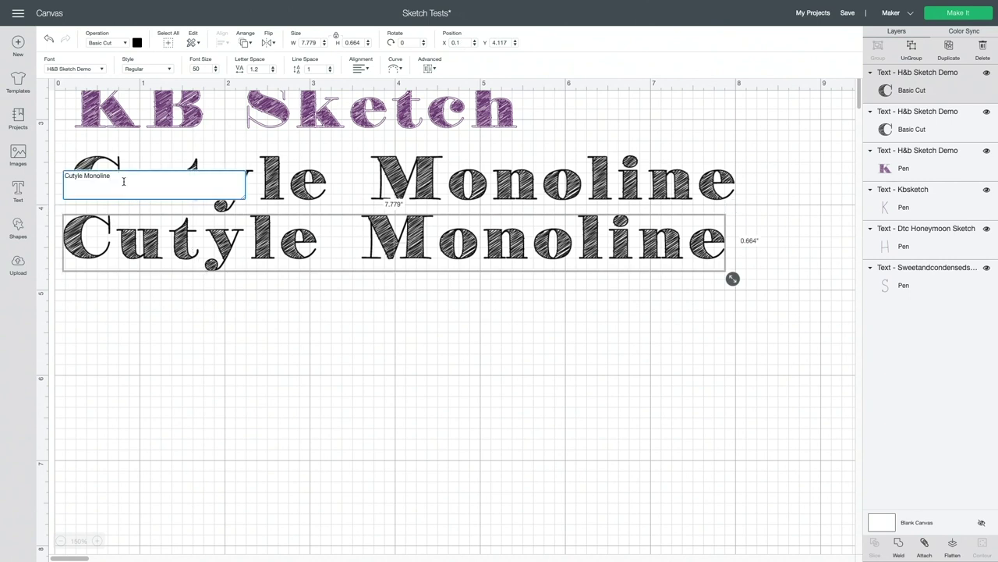
{"action": "key", "text": "ctrl+a"}
{"action": "type", "text": "Bridal Sh"}
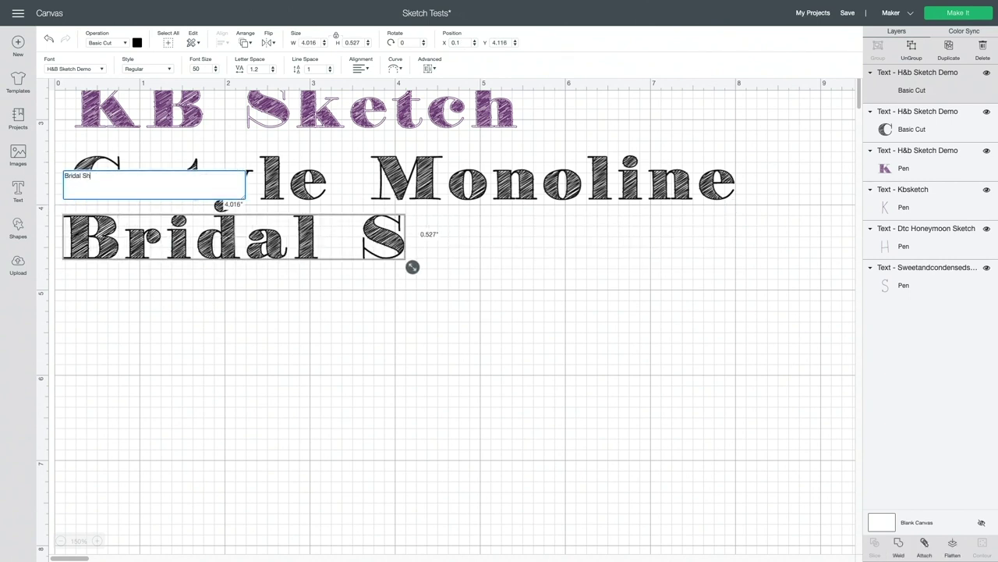
{"action": "type", "text": "ower Monoline"}
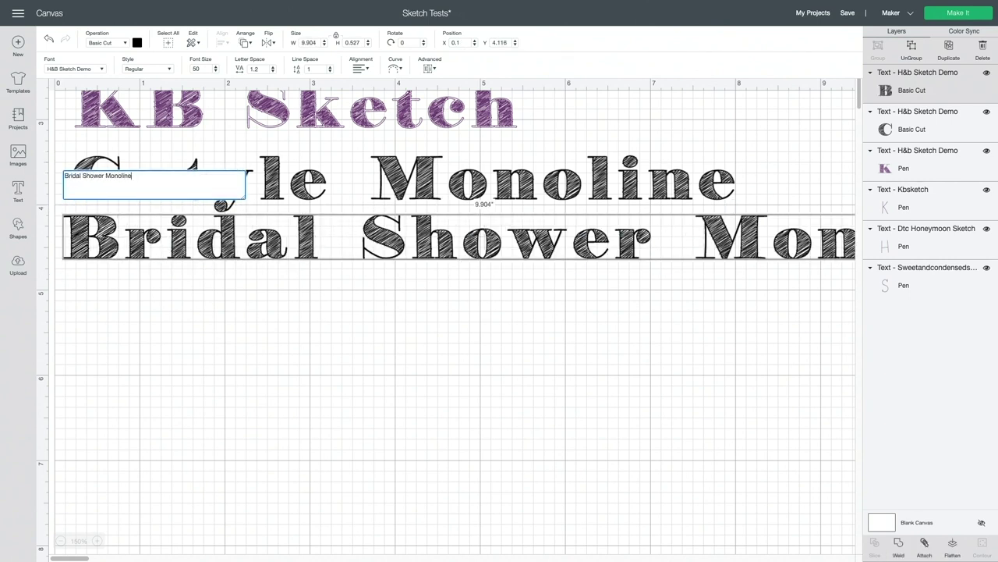
Save Sketch Tests, quit and relaunch Design Space, and reopen the project.
{"action": "left_click", "coordinate": [232, 453]}
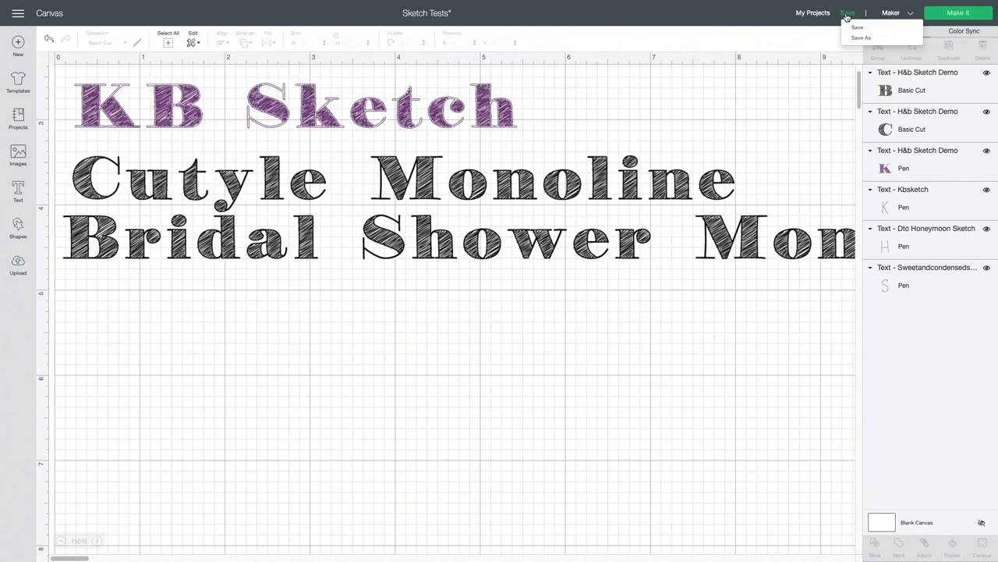
{"action": "left_click", "coordinate": [858, 28]}
{"action": "mouse_move", "coordinate": [270, 14]}
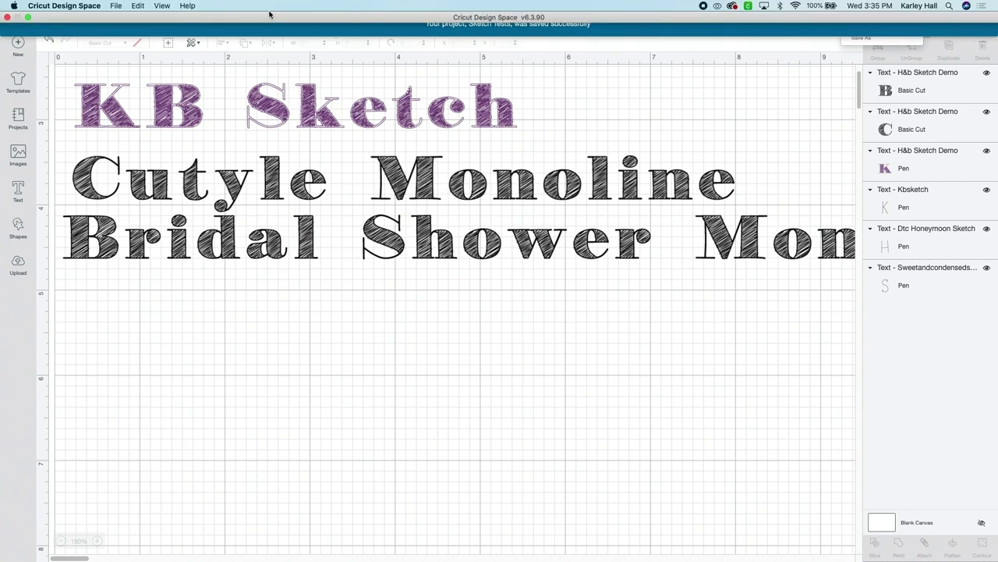
{"action": "left_click", "coordinate": [54, 4]}
{"action": "left_click", "coordinate": [78, 89]}
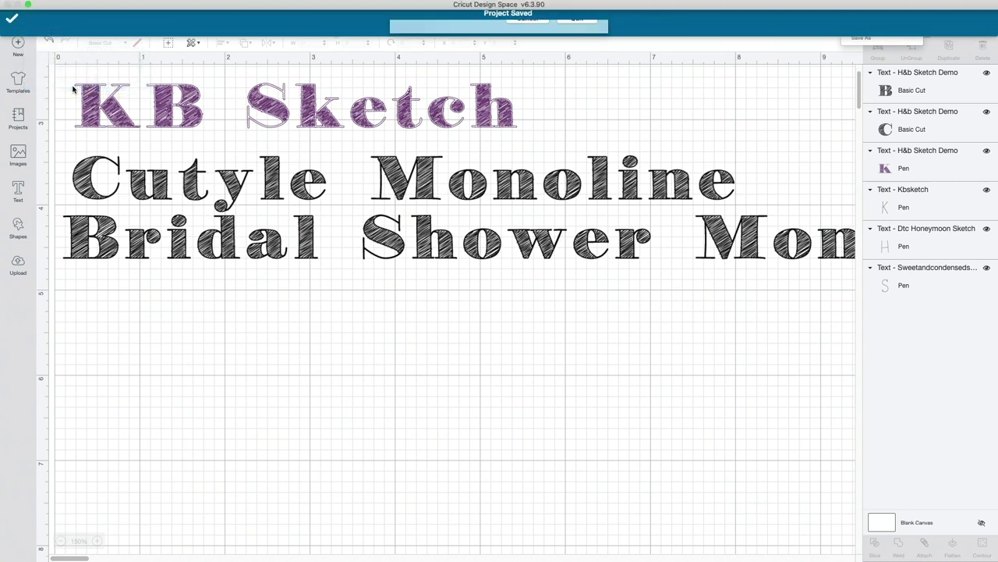
{"action": "left_click", "coordinate": [575, 51]}
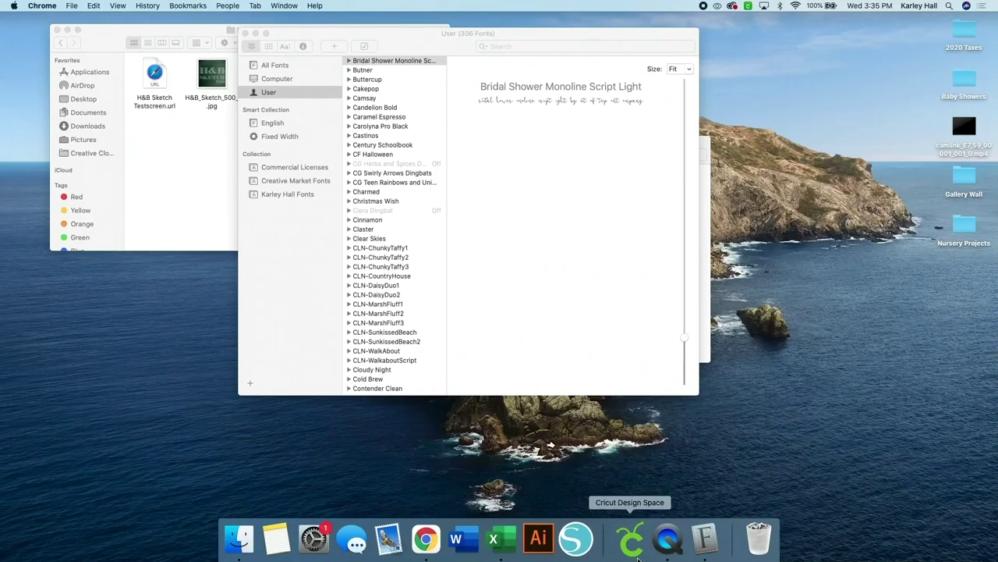
{"action": "left_click", "coordinate": [630, 539]}
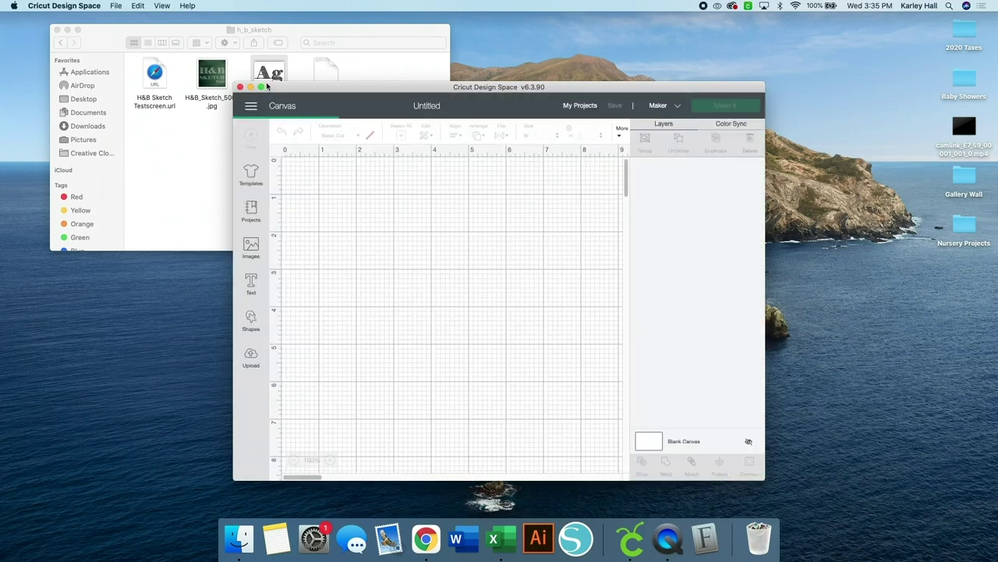
{"action": "left_click", "coordinate": [261, 87]}
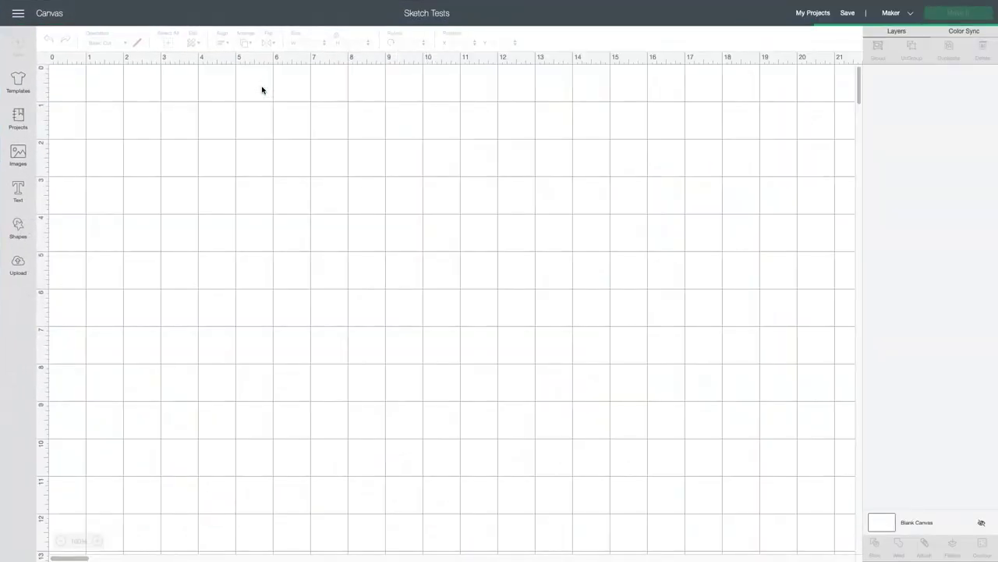
Apply Cutyle Monoline Script and Bridal Shower Monoline Script fonts to the two Monoline lines.
{"action": "left_click", "coordinate": [267, 202]}
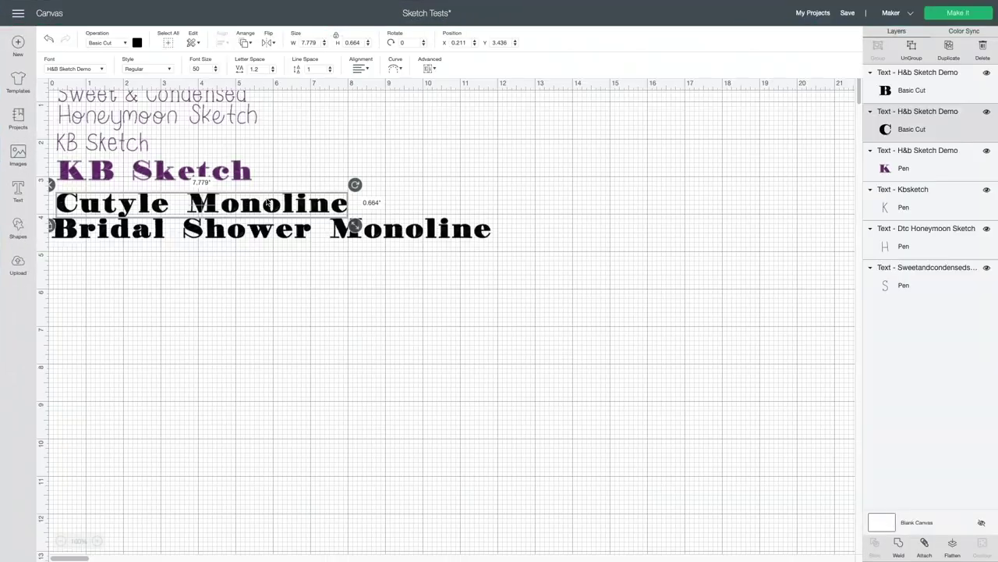
{"action": "left_click", "coordinate": [99, 70]}
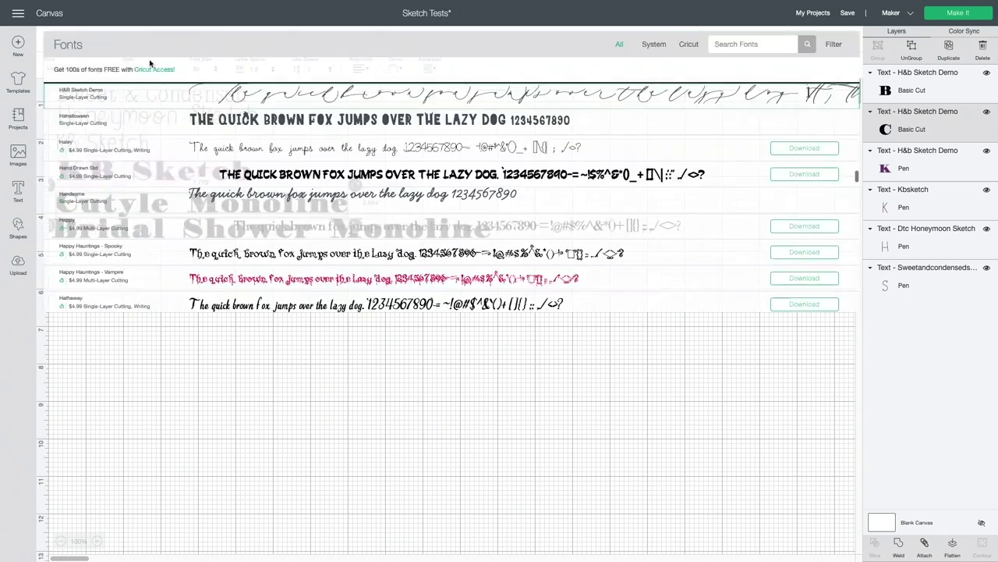
{"action": "type", "text": "cutyle Monoline Script ..."}
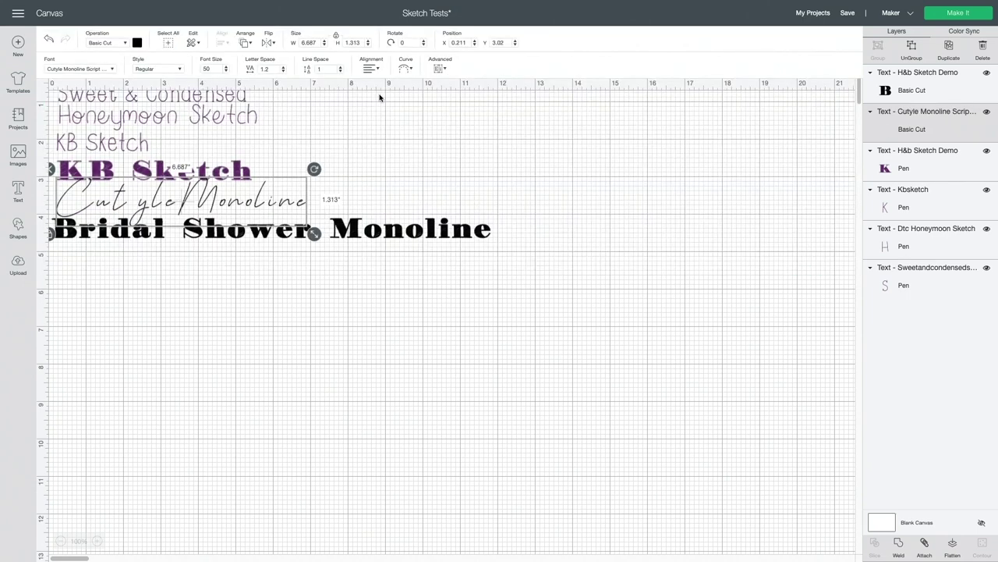
{"action": "left_click", "coordinate": [432, 231]}
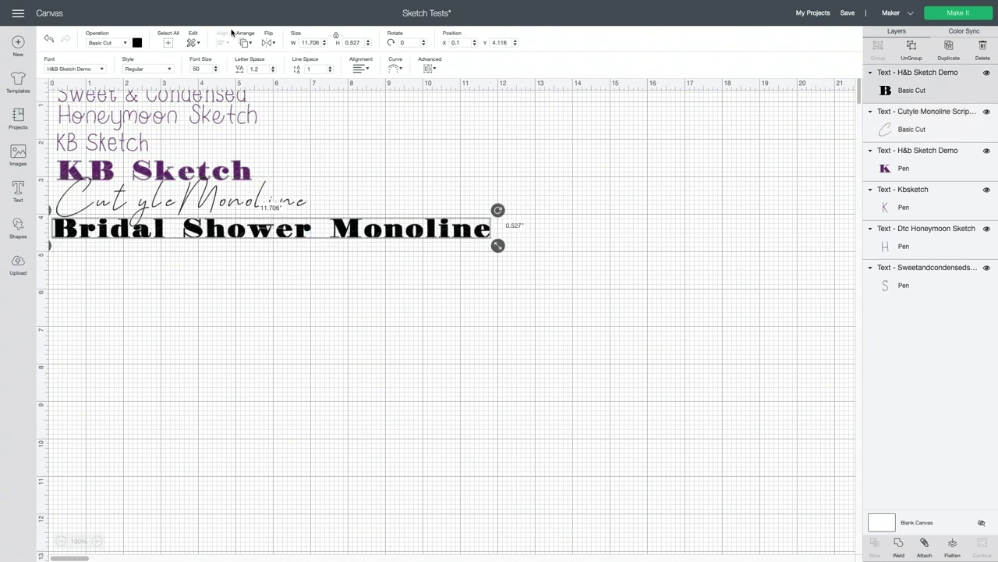
{"action": "left_click", "coordinate": [97, 71]}
{"action": "left_click", "coordinate": [101, 70]}
{"action": "key", "text": "super+a"}
{"action": "type", "text": "bridal"}
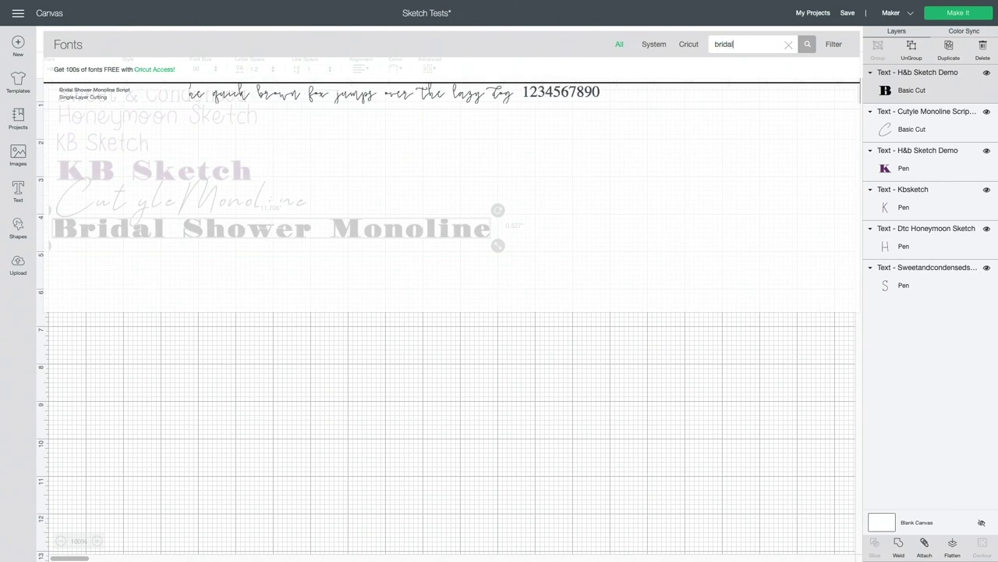
{"action": "left_click", "coordinate": [433, 97]}
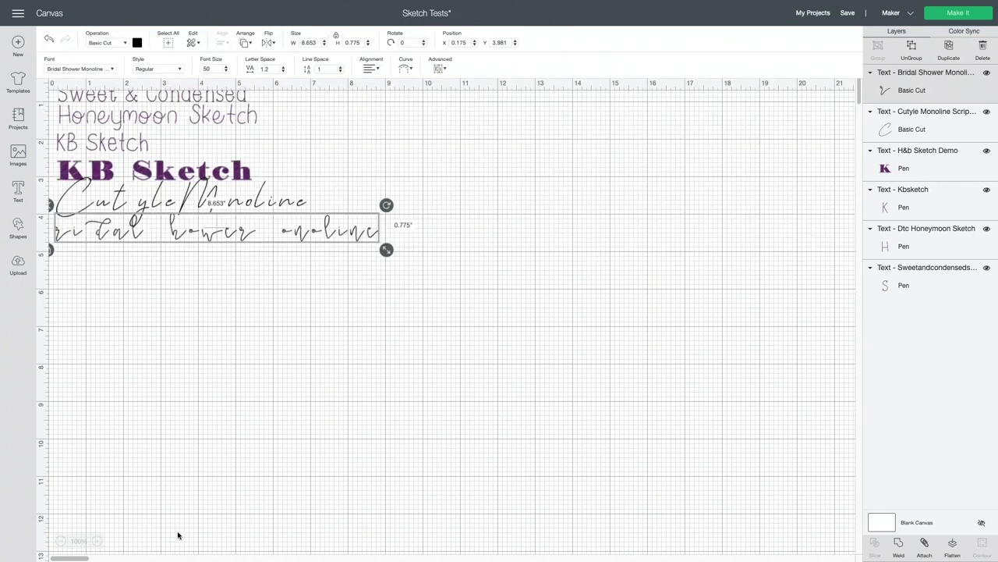
Zoom in, nudge the Bridal Shower line slightly right, and select the Cutyle line.
{"action": "left_click", "coordinate": [97, 541]}
{"action": "left_click", "coordinate": [96, 541]}
{"action": "scroll", "coordinate": [201, 325], "scroll_direction": "up", "scroll_amount": 3}
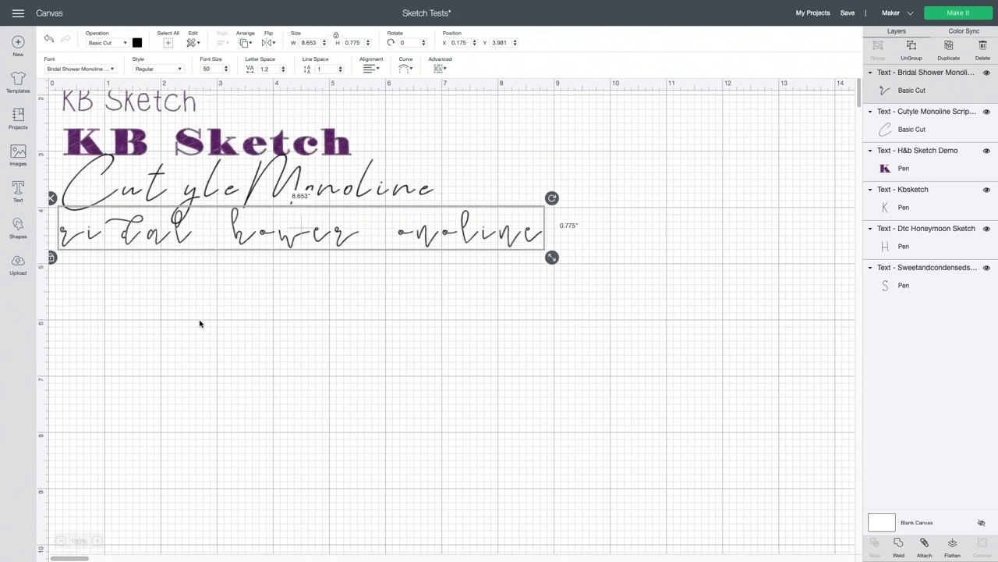
{"action": "left_click", "coordinate": [97, 542]}
{"action": "left_click_drag", "start_coordinate": [228, 134], "coordinate": [266, 139]}
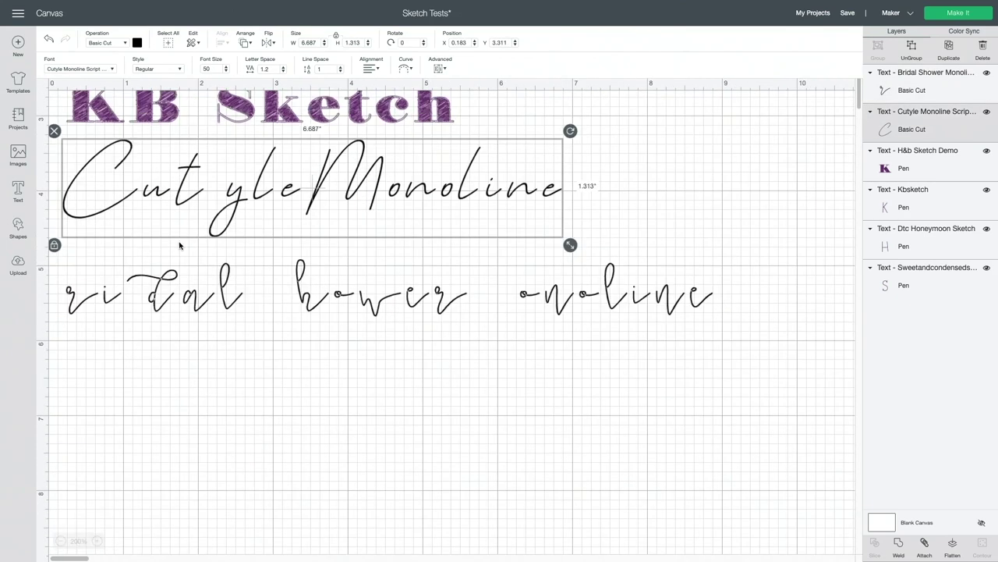
{"action": "left_click_drag", "start_coordinate": [109, 167], "coordinate": [248, 186]}
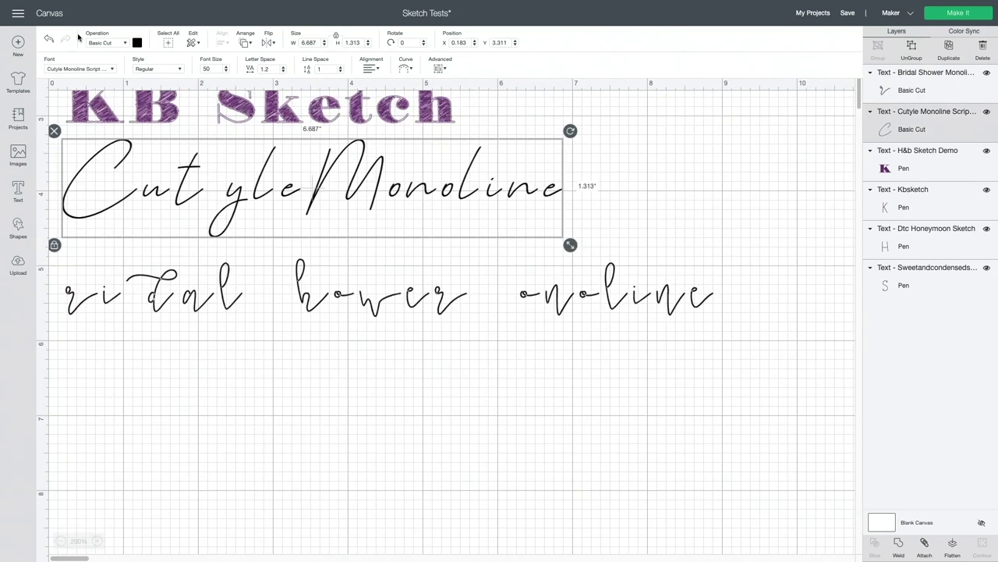
Switch Cutyle Monoline to Pen, bring Letter Space to -0.1 (5.63 in wide), then UnGroup it.
{"action": "left_click", "coordinate": [110, 43]}
{"action": "left_click", "coordinate": [117, 131]}
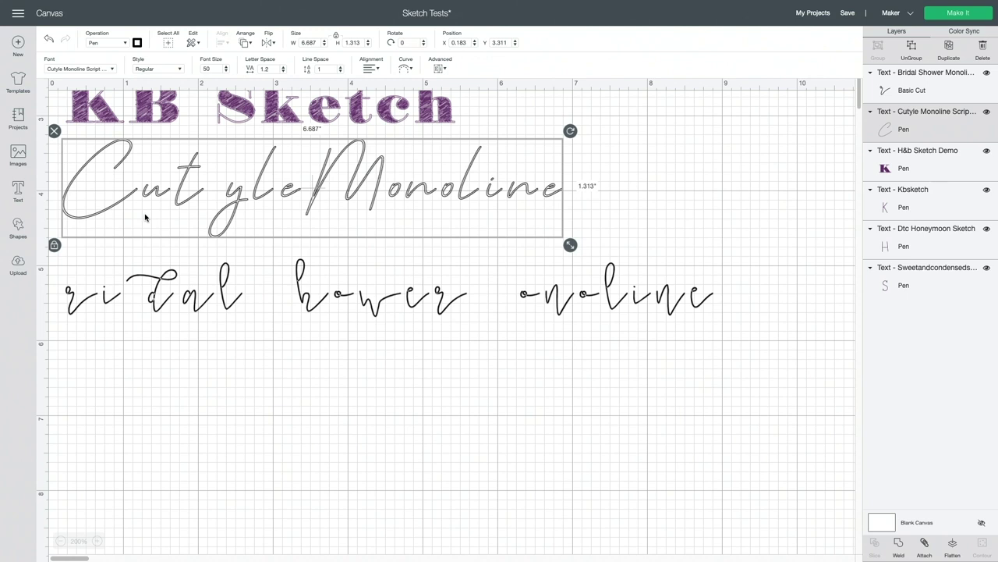
{"action": "left_click", "coordinate": [283, 71]}
{"action": "left_click", "coordinate": [283, 71]}
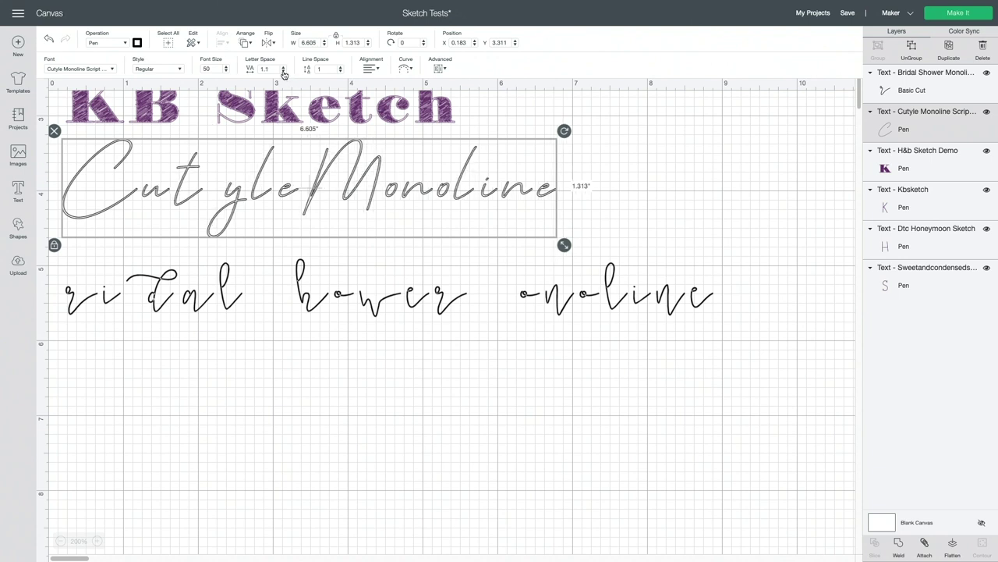
{"action": "left_click", "coordinate": [283, 71]}
{"action": "left_click", "coordinate": [283, 71]}
{"action": "left_click", "coordinate": [283, 71]}
{"action": "left_click", "coordinate": [283, 71]}
{"action": "left_click", "coordinate": [283, 71]}
{"action": "left_click", "coordinate": [283, 71]}
{"action": "left_click", "coordinate": [283, 71]}
{"action": "left_click", "coordinate": [283, 71]}
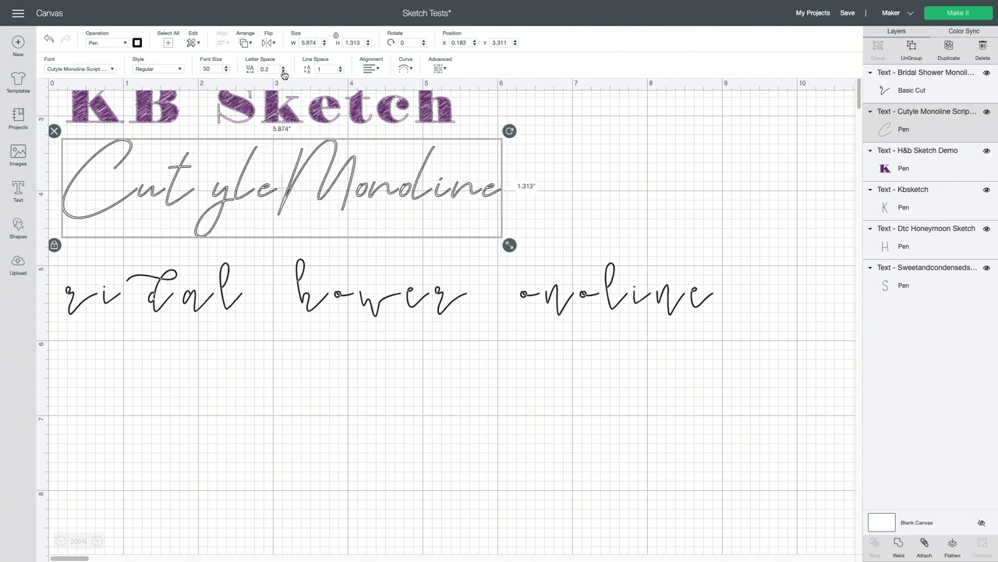
{"action": "left_click", "coordinate": [284, 71]}
{"action": "left_click", "coordinate": [283, 71]}
{"action": "left_click", "coordinate": [283, 71]}
{"action": "left_click", "coordinate": [283, 71]}
{"action": "left_click", "coordinate": [283, 71]}
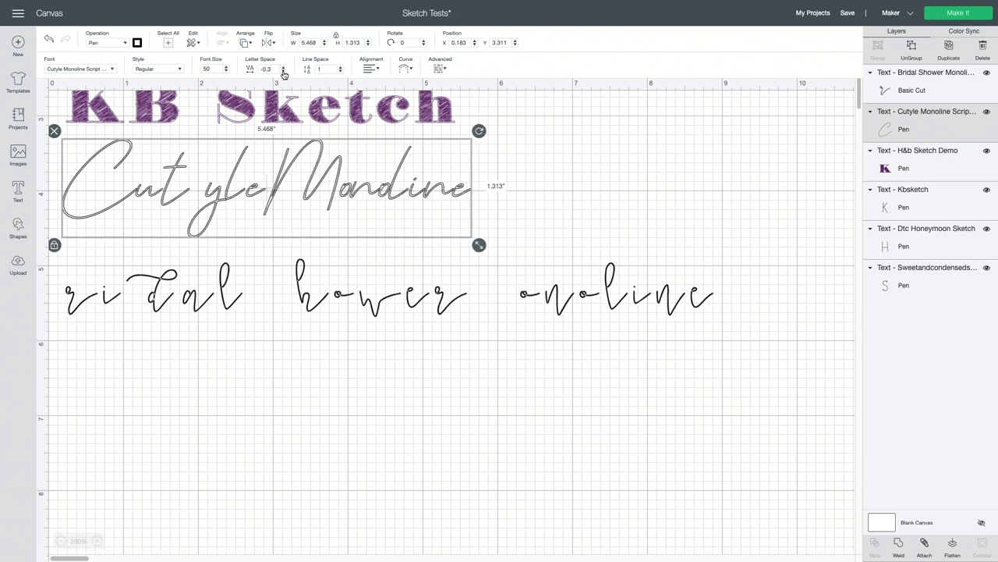
{"action": "left_click", "coordinate": [283, 70]}
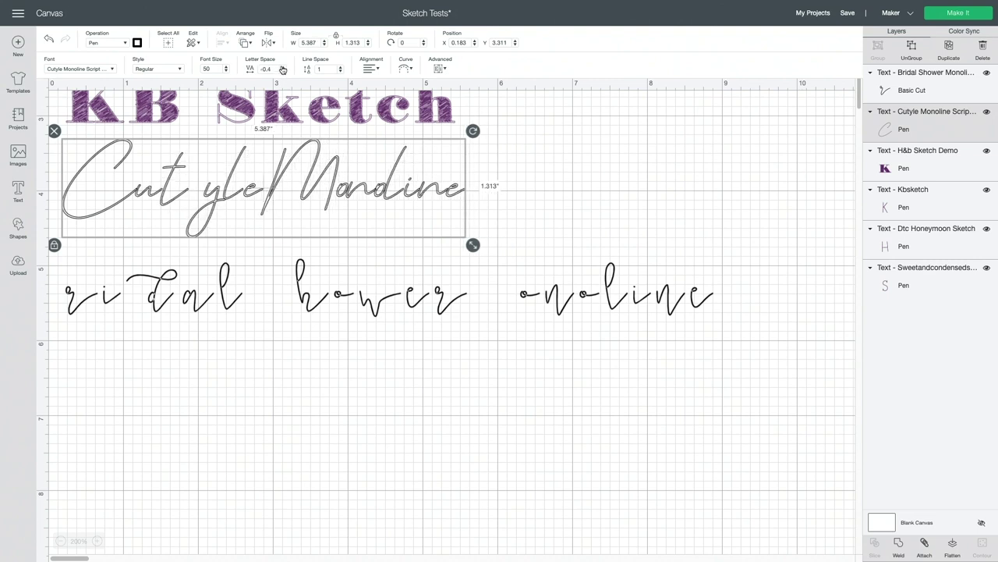
{"action": "left_click", "coordinate": [283, 67]}
{"action": "left_click", "coordinate": [283, 67]}
{"action": "left_click", "coordinate": [283, 67]}
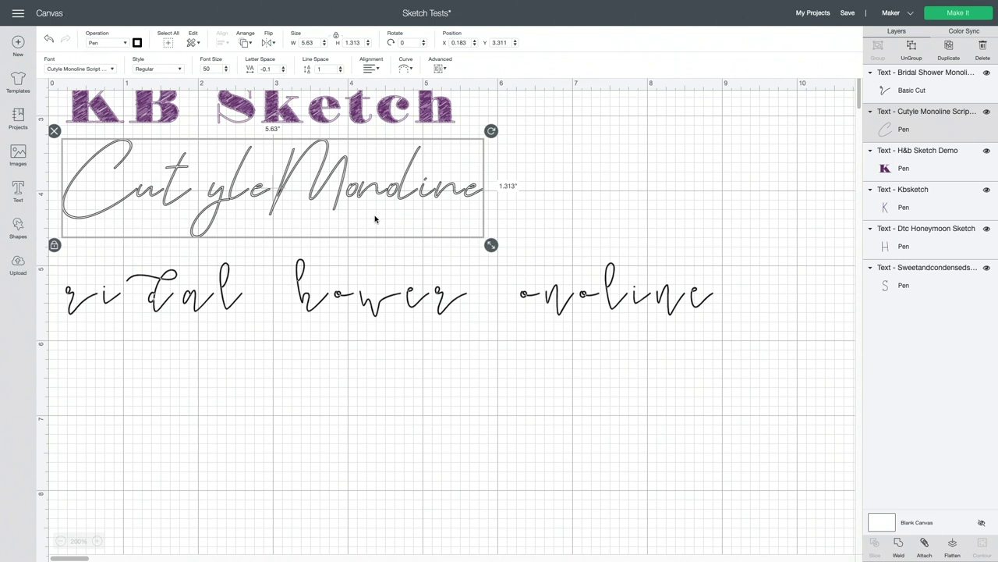
{"action": "left_click", "coordinate": [921, 54]}
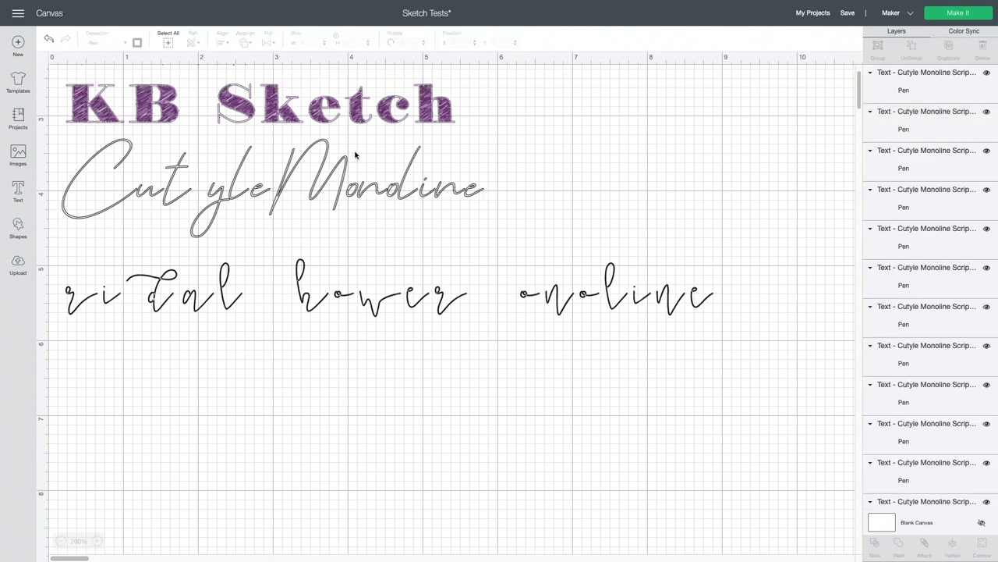
Slide the loose Cutyle and Monoline letters left to close the gaps between them.
{"action": "left_click", "coordinate": [171, 176]}
{"action": "left_click", "coordinate": [125, 196]}
{"action": "mouse_move", "coordinate": [214, 184]}
{"action": "left_mouse_down"}
{"action": "mouse_move", "coordinate": [191, 184]}
{"action": "mouse_move", "coordinate": [217, 181]}
{"action": "mouse_move", "coordinate": [229, 195]}
{"action": "left_mouse_up"}
{"action": "left_click", "coordinate": [355, 234]}
{"action": "left_click", "coordinate": [460, 192]}
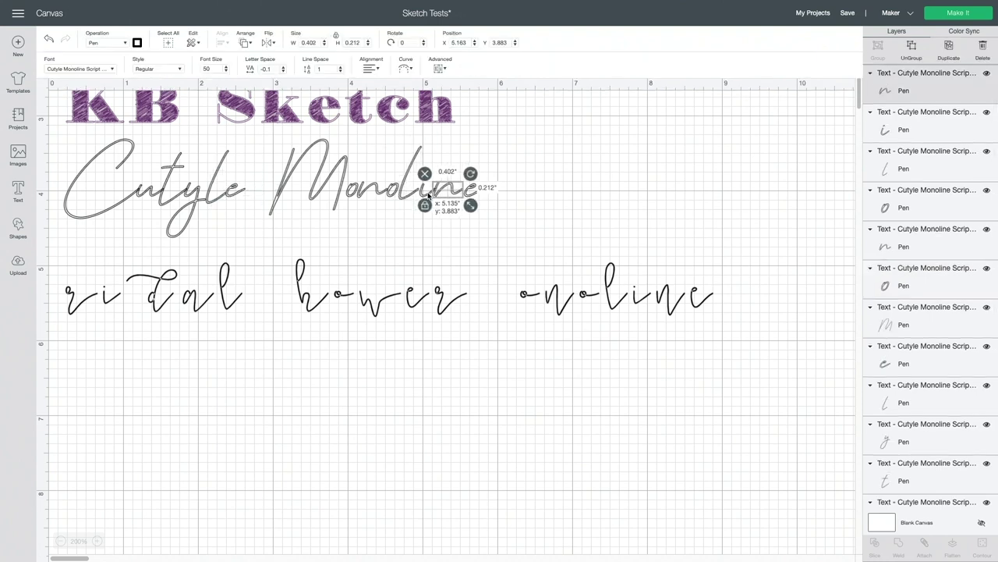
{"action": "left_click_drag", "start_coordinate": [460, 192], "coordinate": [454, 191]}
{"action": "left_click", "coordinate": [510, 184]}
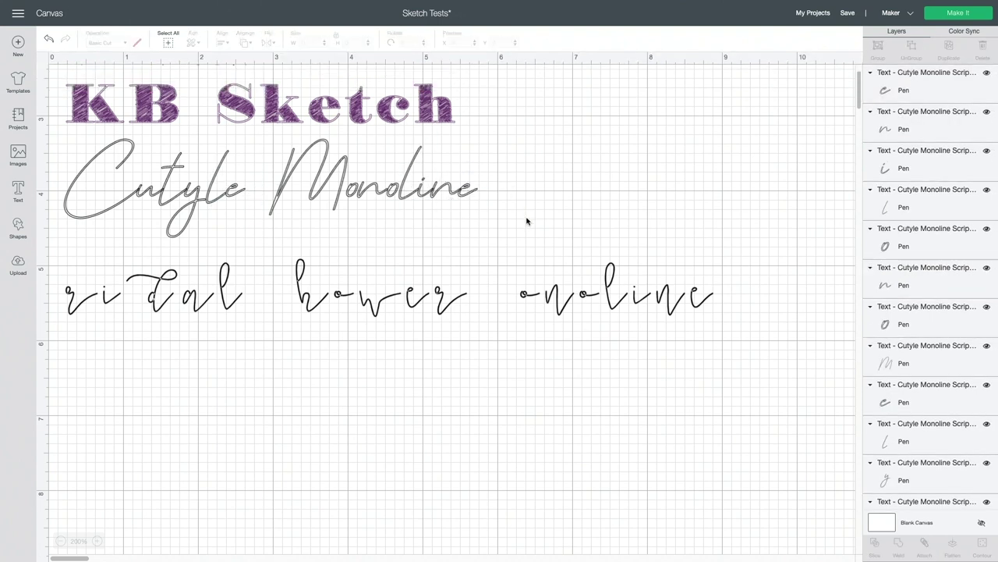
{"action": "left_click_drag", "start_coordinate": [528, 221], "coordinate": [271, 186]}
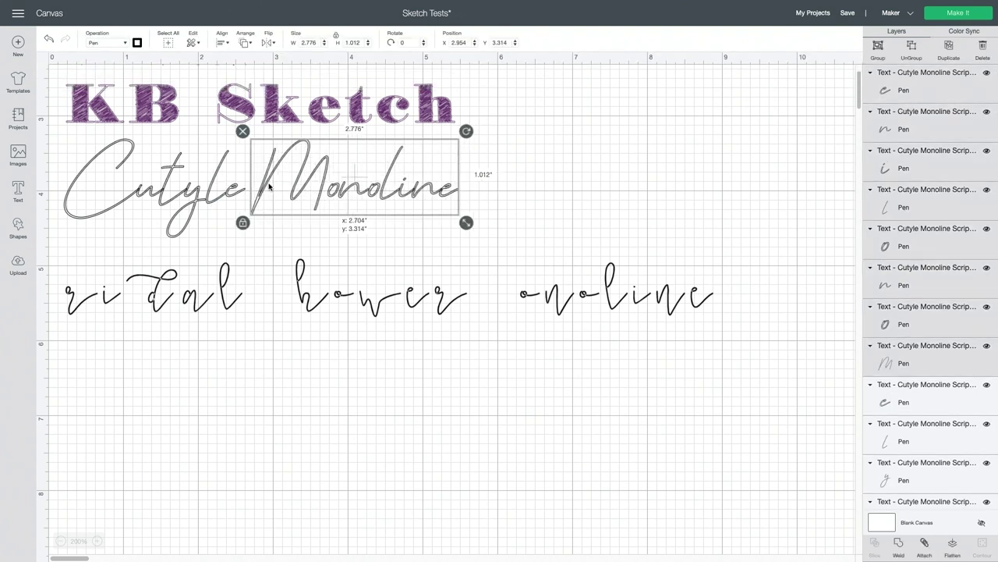
{"action": "left_click", "coordinate": [557, 184]}
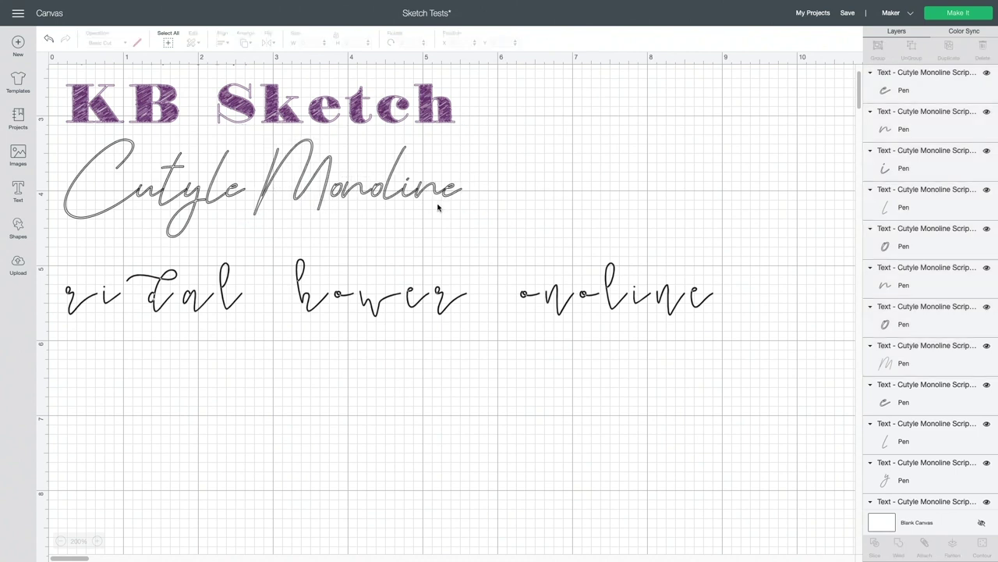
{"action": "left_click_drag", "start_coordinate": [473, 220], "coordinate": [349, 167]}
{"action": "left_click", "coordinate": [166, 475]}
Select all Cutyle Monoline letters and weld them into one 5.311-inch pen shape.
{"action": "left_click", "coordinate": [97, 540]}
{"action": "scroll", "coordinate": [213, 201], "scroll_direction": "down", "scroll_amount": 3}
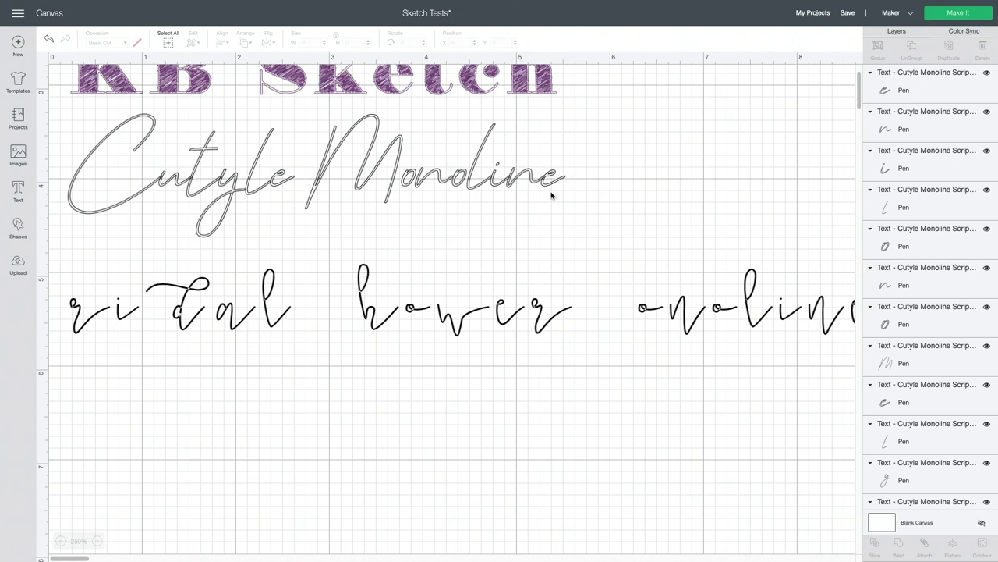
{"action": "left_click_drag", "start_coordinate": [581, 218], "coordinate": [87, 120]}
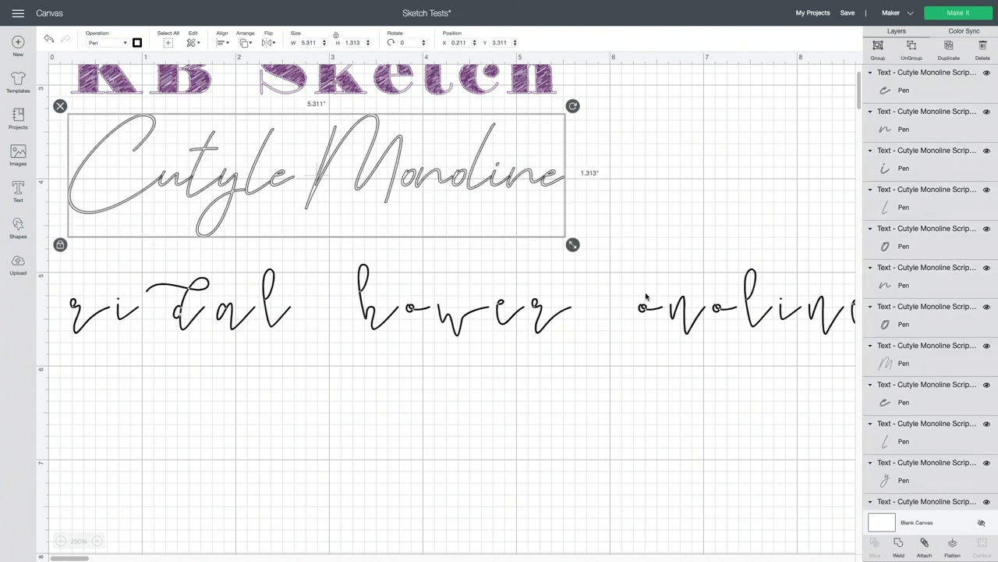
{"action": "left_click", "coordinate": [899, 543]}
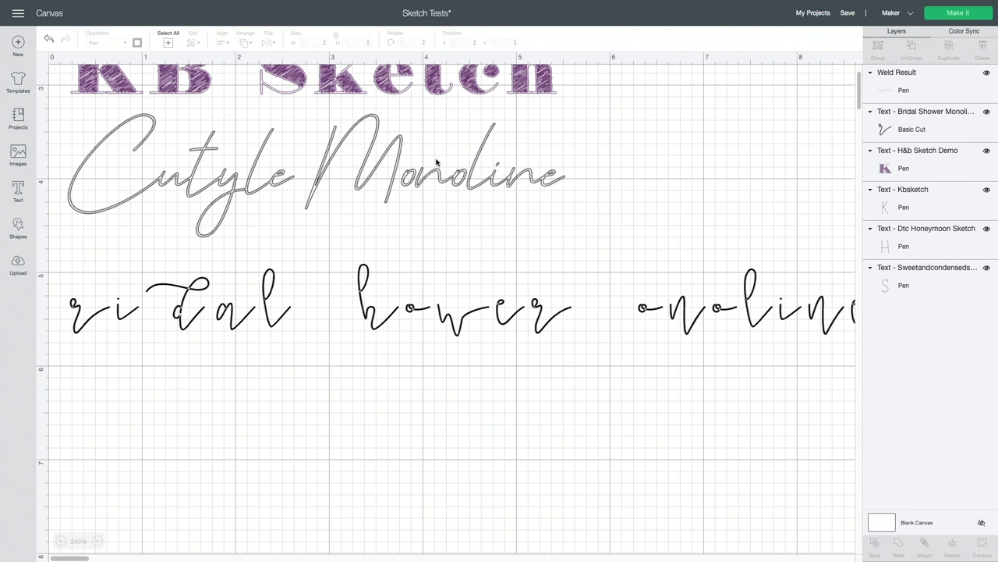
{"action": "left_click", "coordinate": [419, 226]}
{"action": "left_click", "coordinate": [219, 305]}
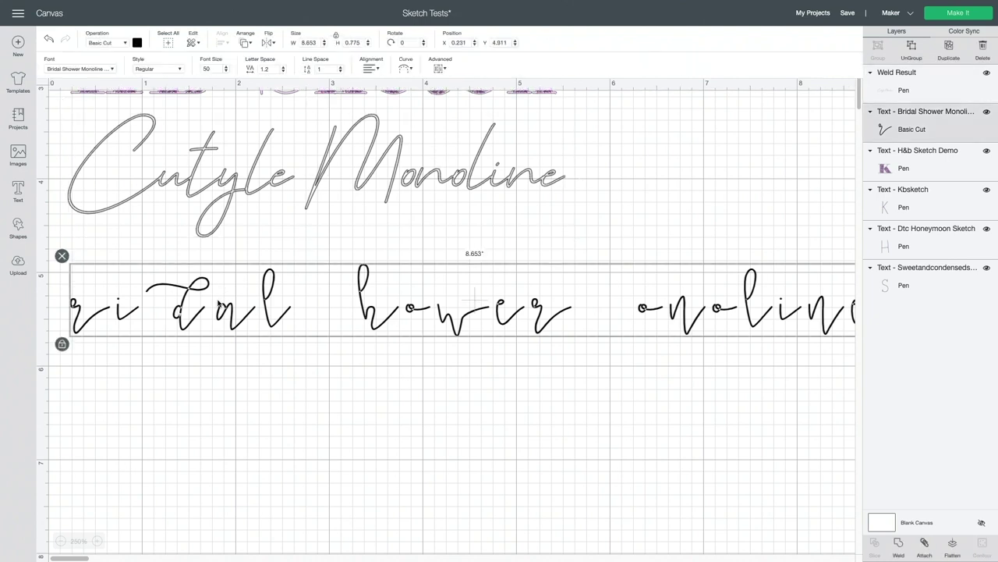
Retype the capital B, S and M as lowercase b, s and m in Bridal Shower Monoline.
{"action": "scroll", "coordinate": [202, 310], "scroll_direction": "down", "scroll_amount": 5}
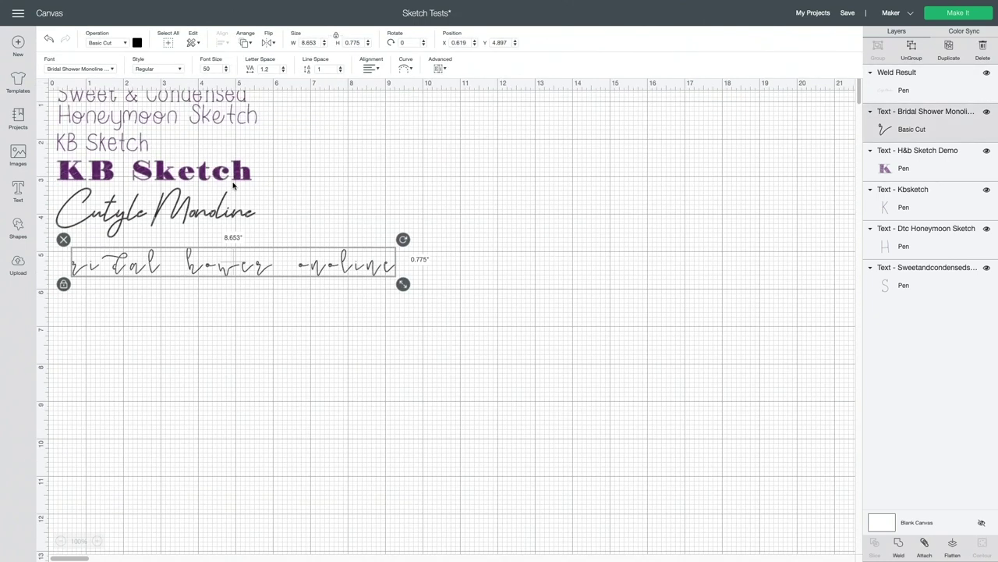
{"action": "double_click", "coordinate": [191, 266]}
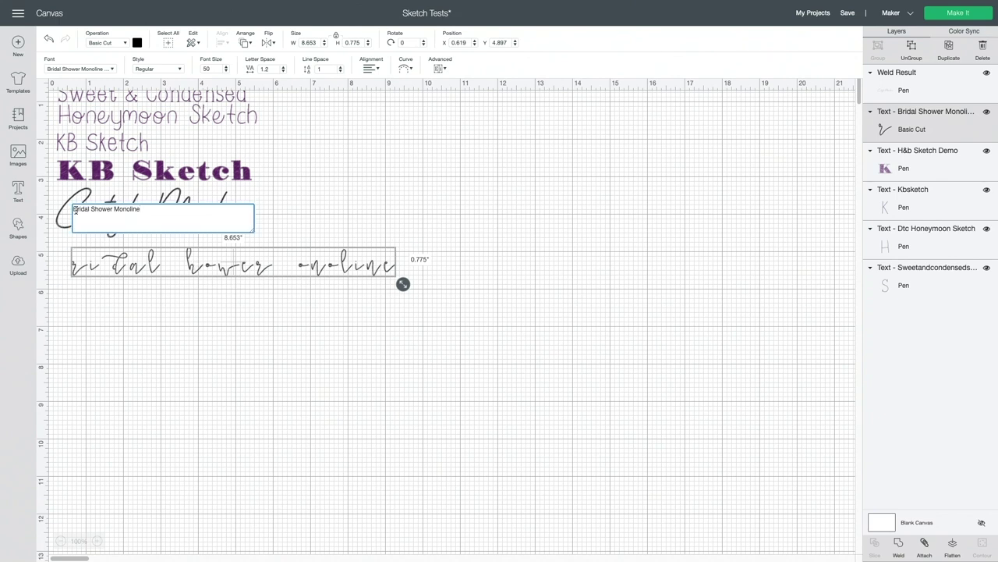
{"action": "key", "text": "BackSpace"}
{"action": "type", "text": "b"}
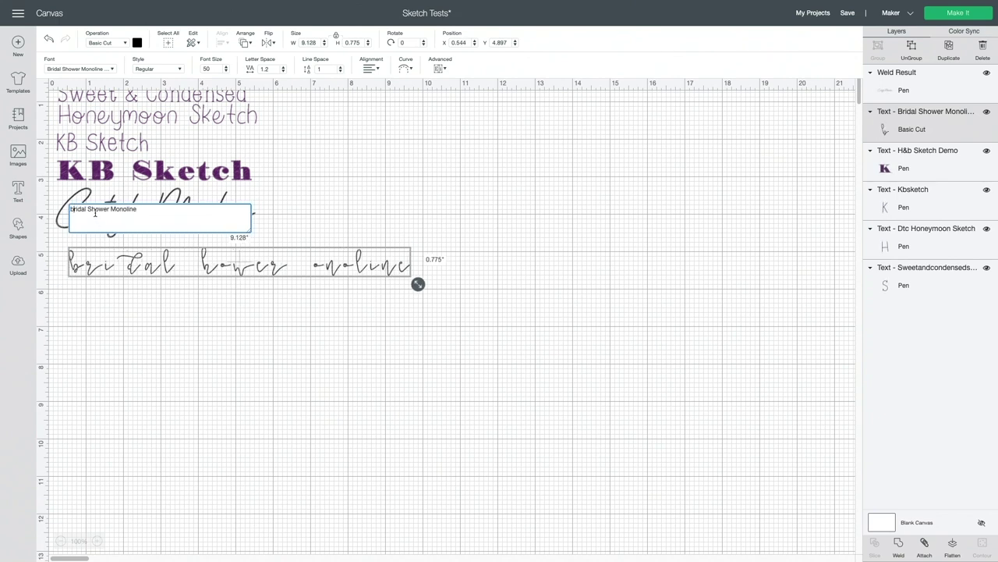
{"action": "key", "text": "BackSpace"}
{"action": "type", "text": "s"}
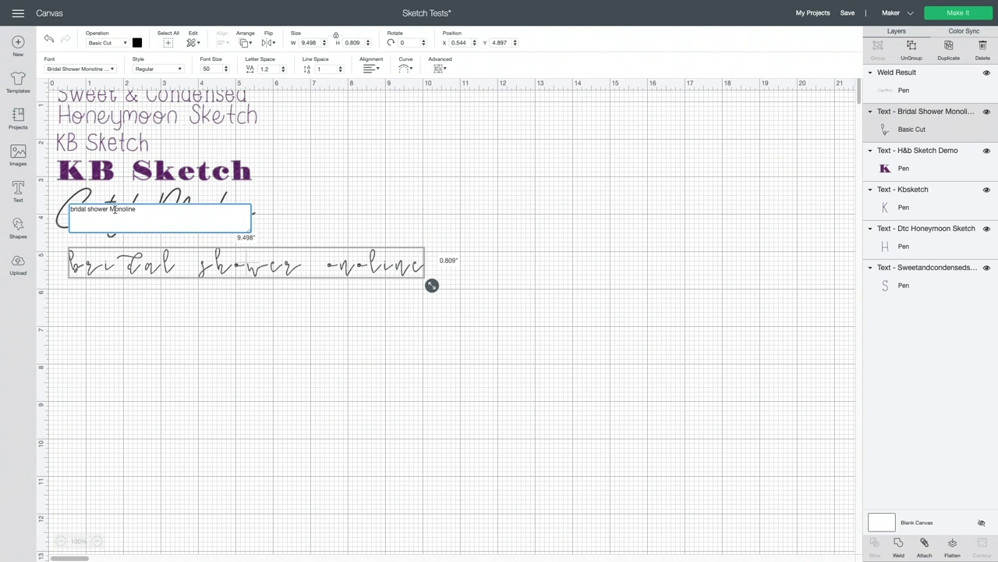
{"action": "key", "text": "BackSpace"}
{"action": "type", "text": "m"}
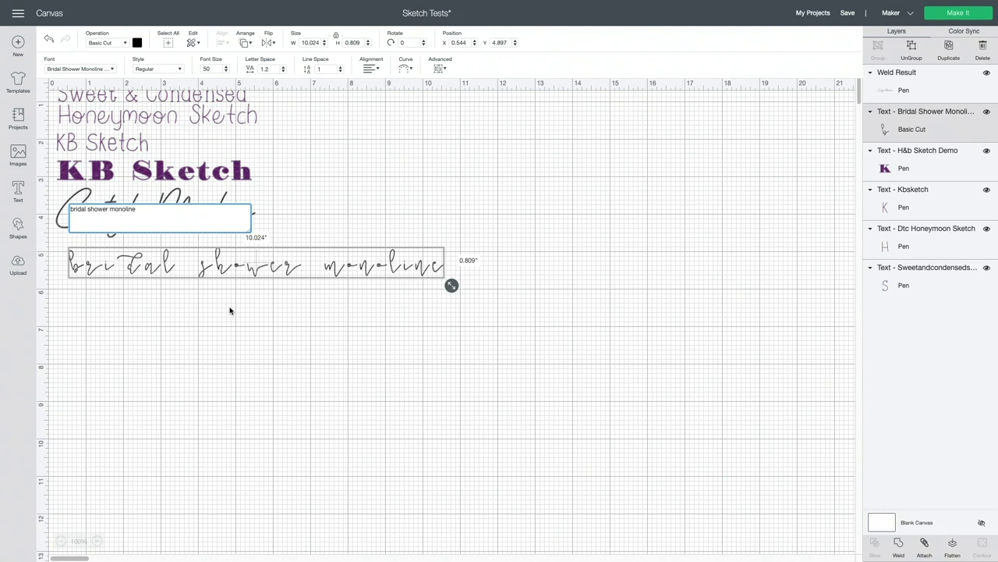
{"action": "left_click", "coordinate": [97, 542]}
Select the bridal shower monoline text and set its letter spacing to -0.2.
{"action": "left_click", "coordinate": [98, 541]}
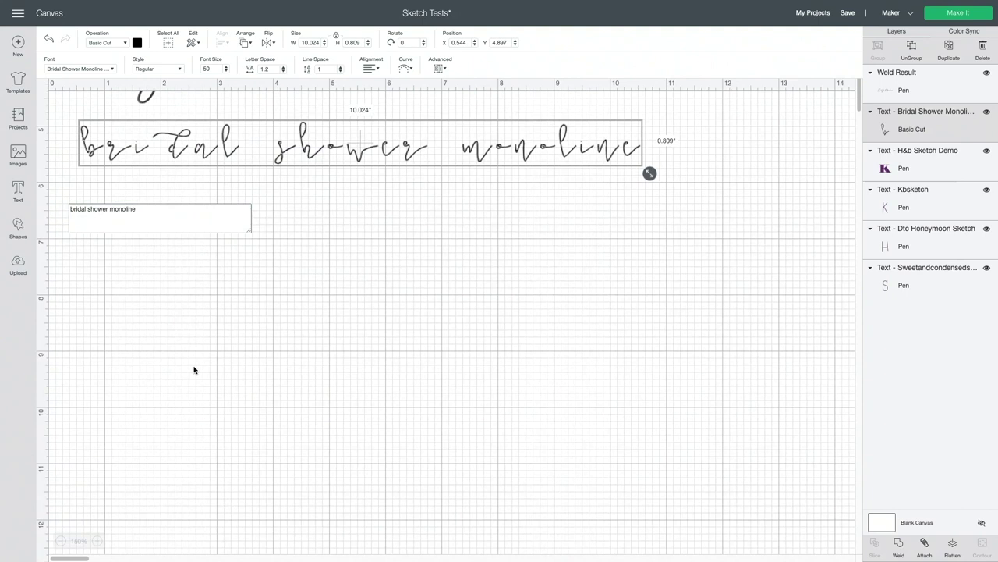
{"action": "scroll", "coordinate": [171, 445], "scroll_direction": "up", "scroll_amount": 3}
{"action": "left_click", "coordinate": [98, 541]}
{"action": "scroll", "coordinate": [223, 278], "scroll_direction": "up", "scroll_amount": 3}
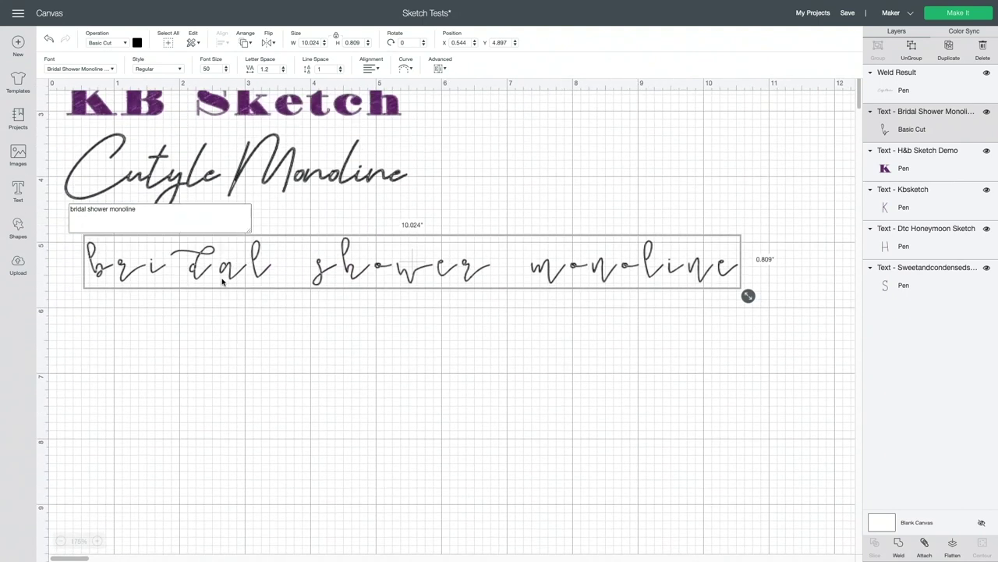
{"action": "left_click", "coordinate": [224, 269]}
{"action": "left_click", "coordinate": [228, 269]}
{"action": "left_click", "coordinate": [277, 269]}
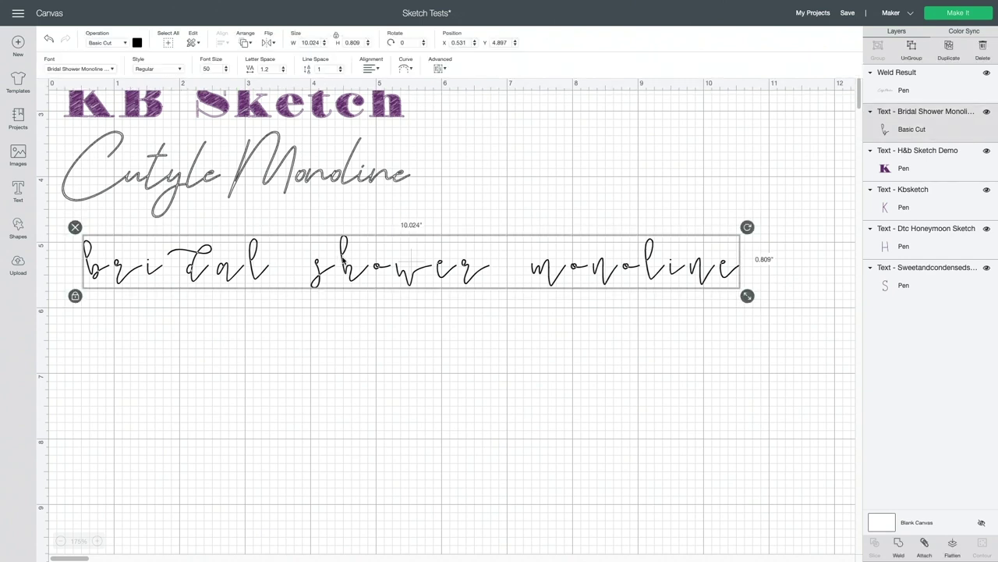
{"action": "left_click", "coordinate": [283, 72]}
{"action": "left_click", "coordinate": [284, 68]}
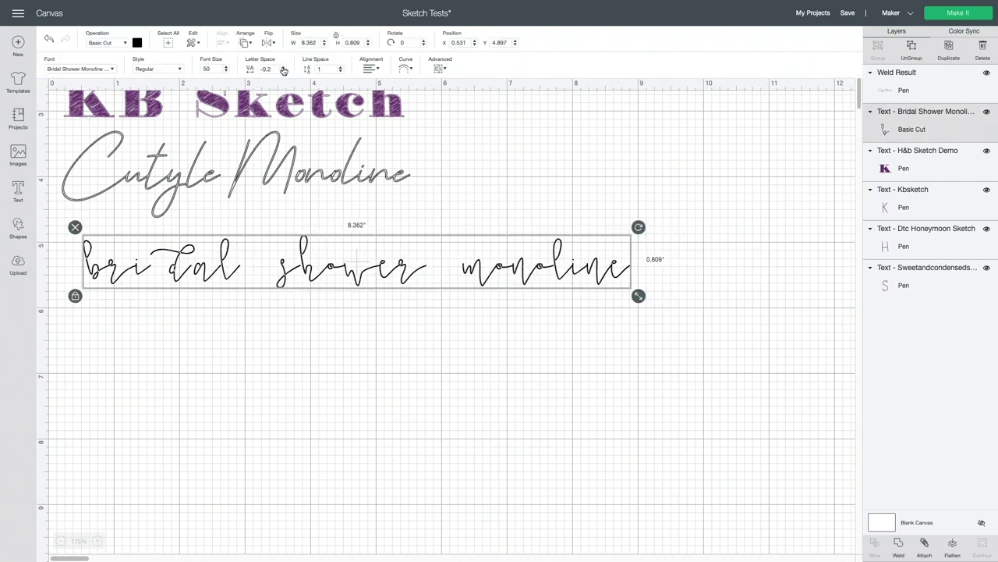
Set the text to Pen and UnGroup it into separate letters, 8.362 inches wide.
{"action": "left_click", "coordinate": [115, 43]}
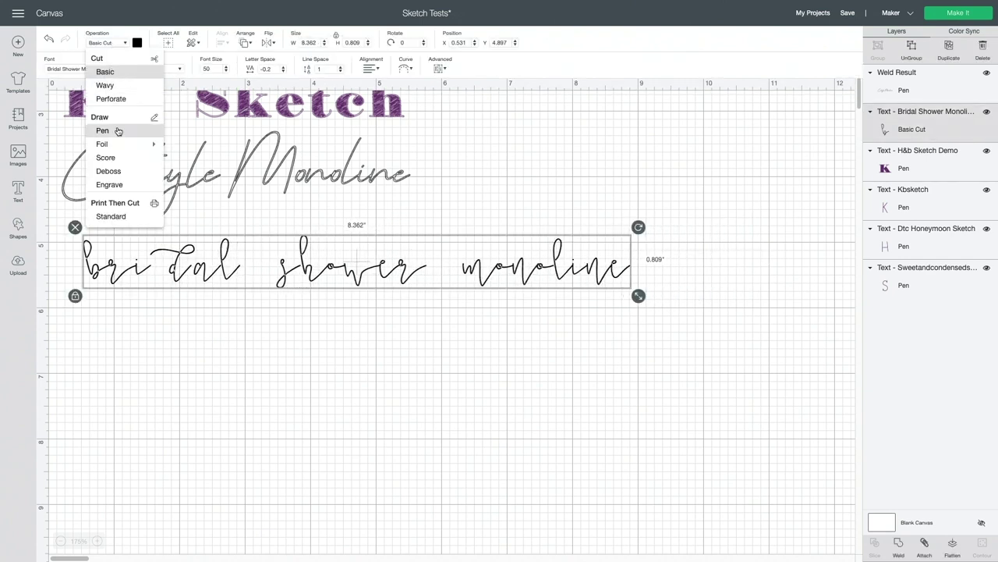
{"action": "left_click", "coordinate": [117, 130]}
{"action": "left_click", "coordinate": [97, 540]}
{"action": "left_click", "coordinate": [97, 540]}
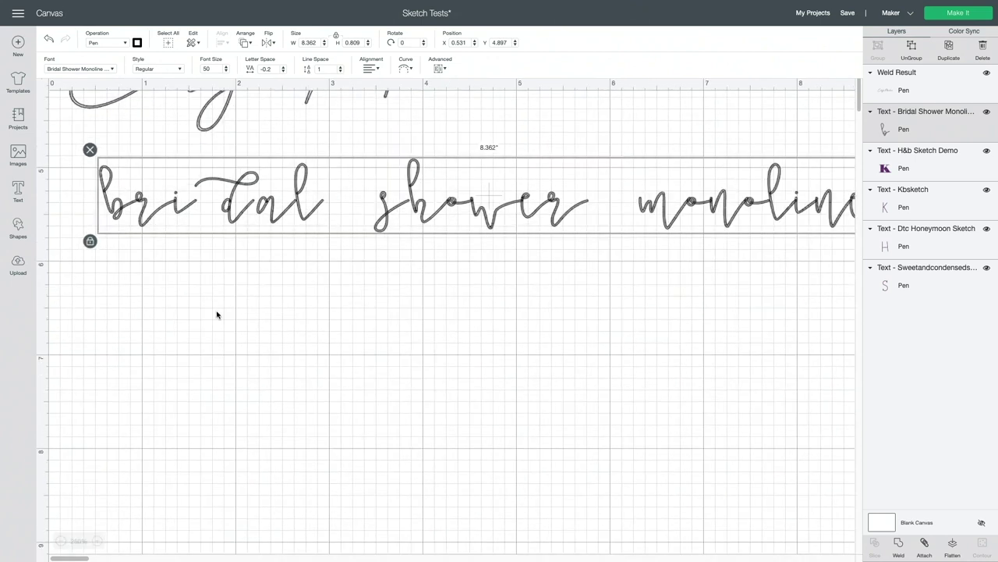
{"action": "scroll", "coordinate": [216, 314], "scroll_direction": "up", "scroll_amount": 3}
{"action": "scroll", "coordinate": [216, 314], "scroll_direction": "down", "scroll_amount": 3}
{"action": "left_click", "coordinate": [227, 296]}
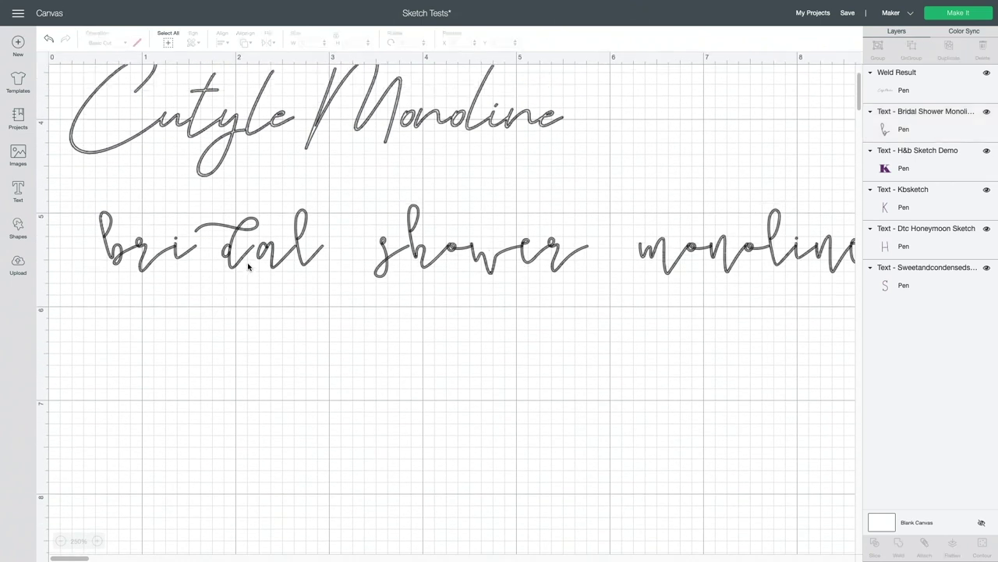
{"action": "left_click", "coordinate": [233, 256]}
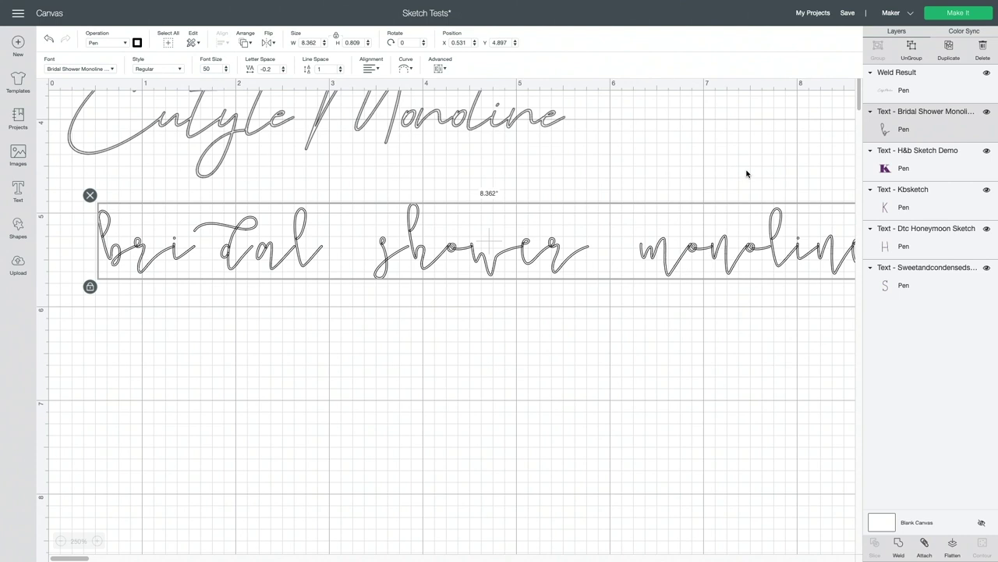
{"action": "left_click", "coordinate": [911, 49]}
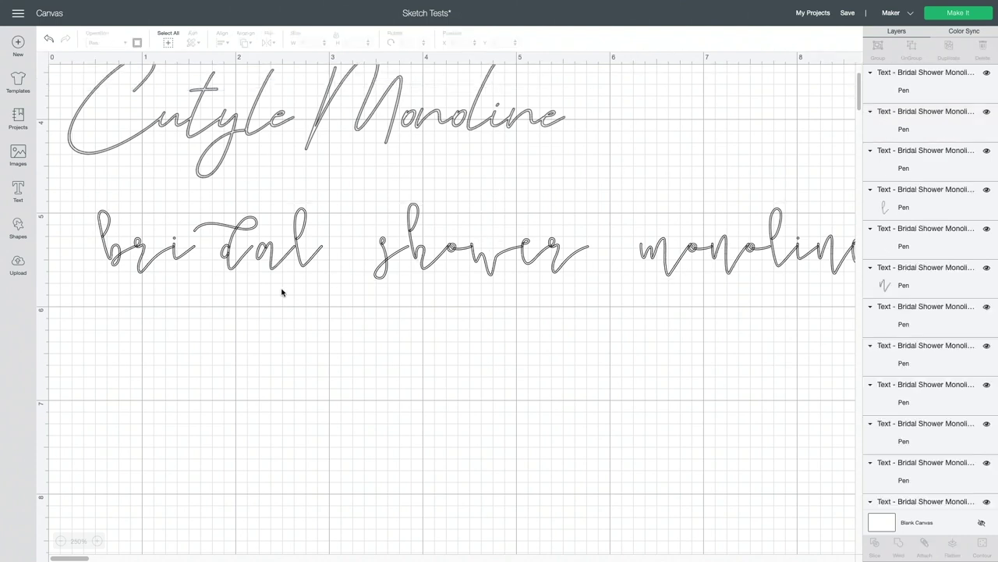
Slide shower and then monoline left to close the gaps after bridal.
{"action": "left_click_drag", "start_coordinate": [301, 295], "coordinate": [200, 249]}
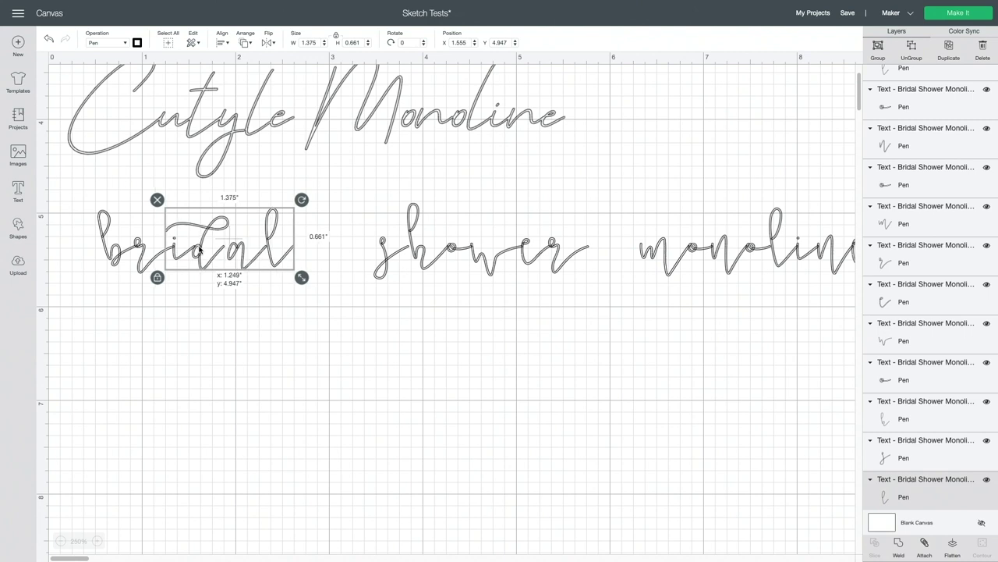
{"action": "left_click", "coordinate": [225, 245]}
{"action": "left_click", "coordinate": [263, 257]}
{"action": "left_click_drag", "start_coordinate": [394, 250], "coordinate": [330, 250]}
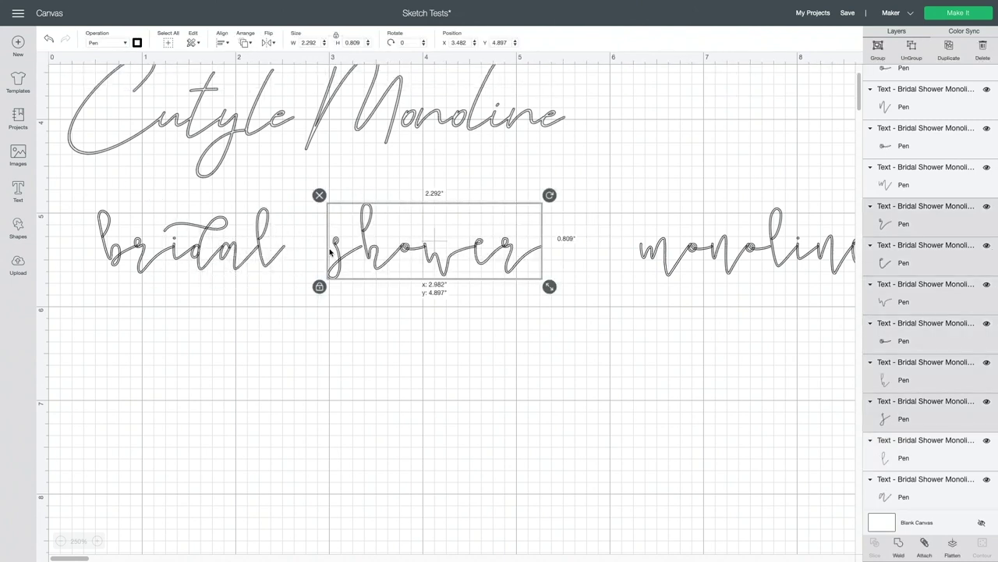
{"action": "left_click", "coordinate": [370, 301]}
{"action": "scroll", "coordinate": [700, 307], "scroll_direction": "right", "scroll_amount": 5}
{"action": "left_click_drag", "start_coordinate": [673, 298], "coordinate": [386, 192]}
{"action": "left_click_drag", "start_coordinate": [423, 241], "coordinate": [336, 243]}
{"action": "left_click", "coordinate": [390, 353]}
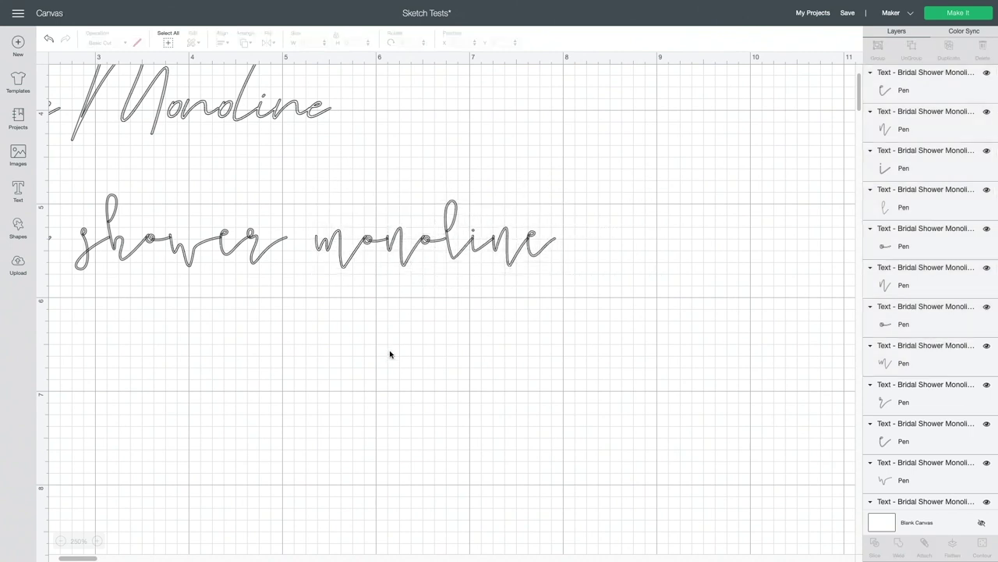
Weld the whole bridal shower monoline line into one 7.389-inch shape.
{"action": "scroll", "coordinate": [390, 353], "scroll_direction": "left", "scroll_amount": 5}
{"action": "scroll", "coordinate": [601, 316], "scroll_direction": "up", "scroll_amount": 1}
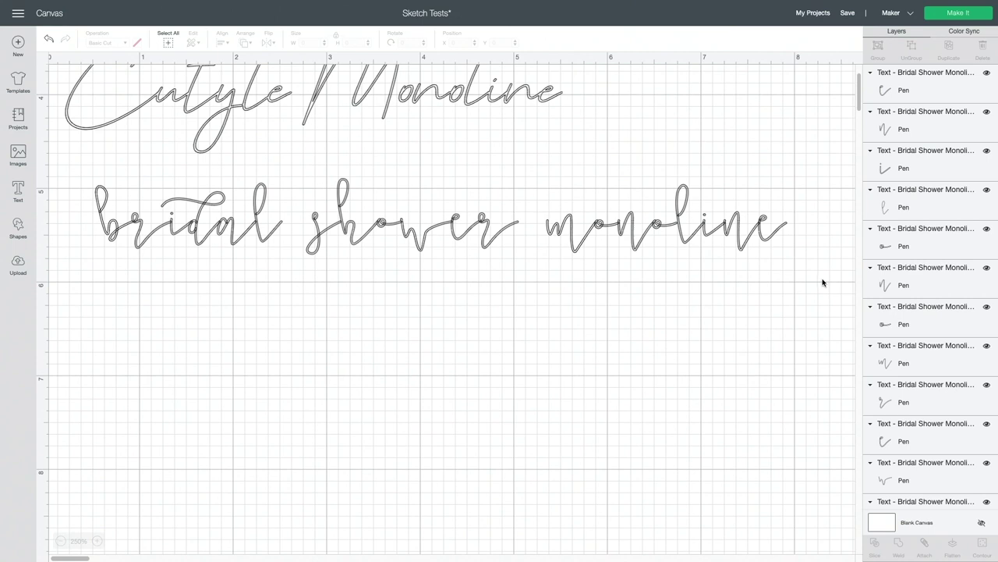
{"action": "left_click_drag", "start_coordinate": [822, 283], "coordinate": [87, 166]}
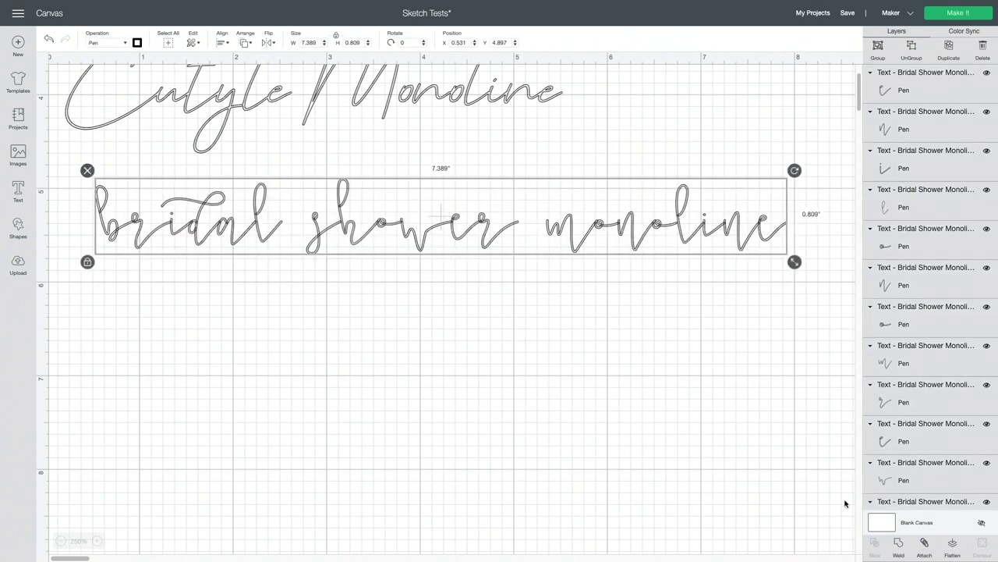
{"action": "left_click", "coordinate": [898, 544]}
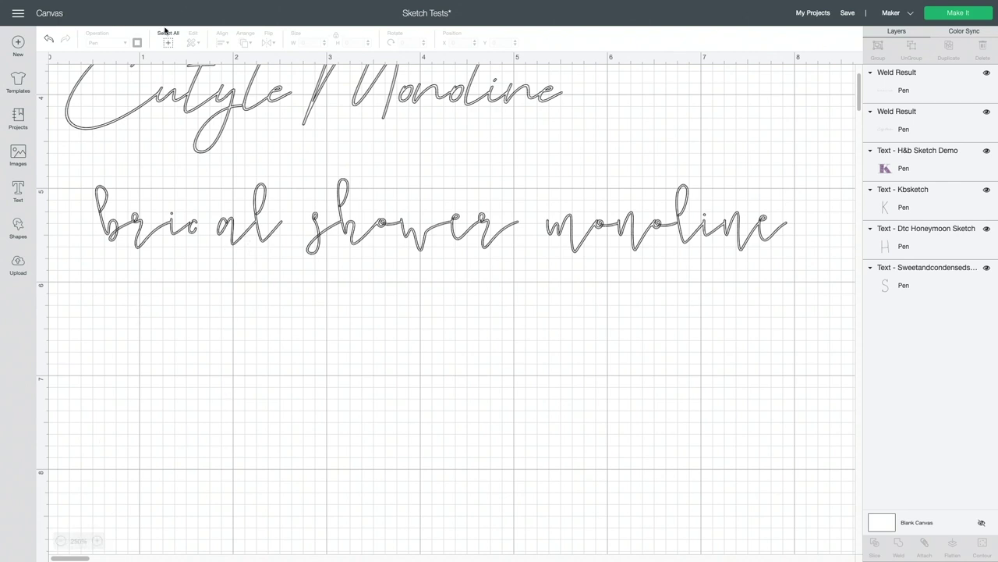
Undo the weld and set all bridal shower monoline letters to Basic Cut.
{"action": "left_click", "coordinate": [131, 231]}
{"action": "left_click", "coordinate": [48, 39]}
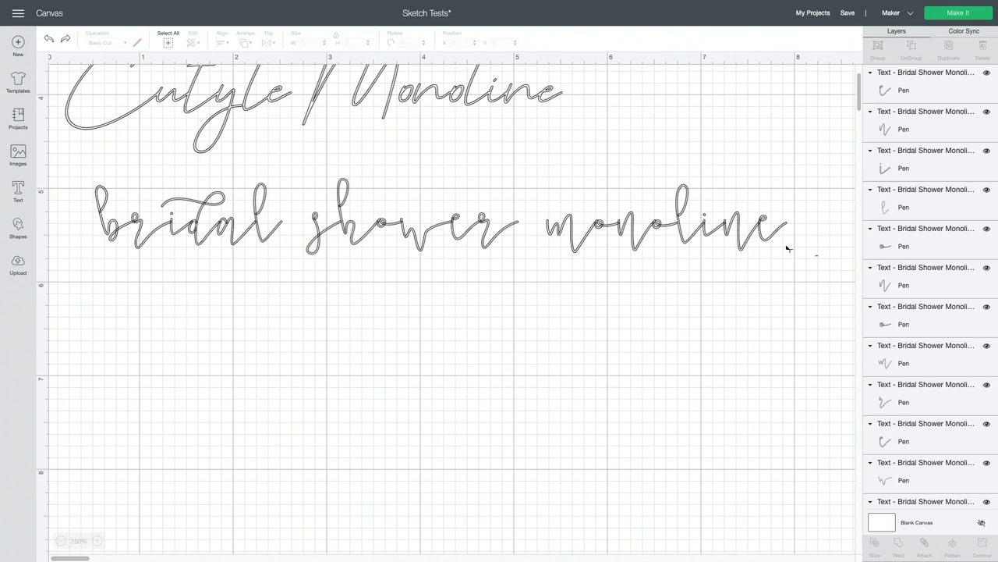
{"action": "left_click_drag", "start_coordinate": [819, 259], "coordinate": [76, 183]}
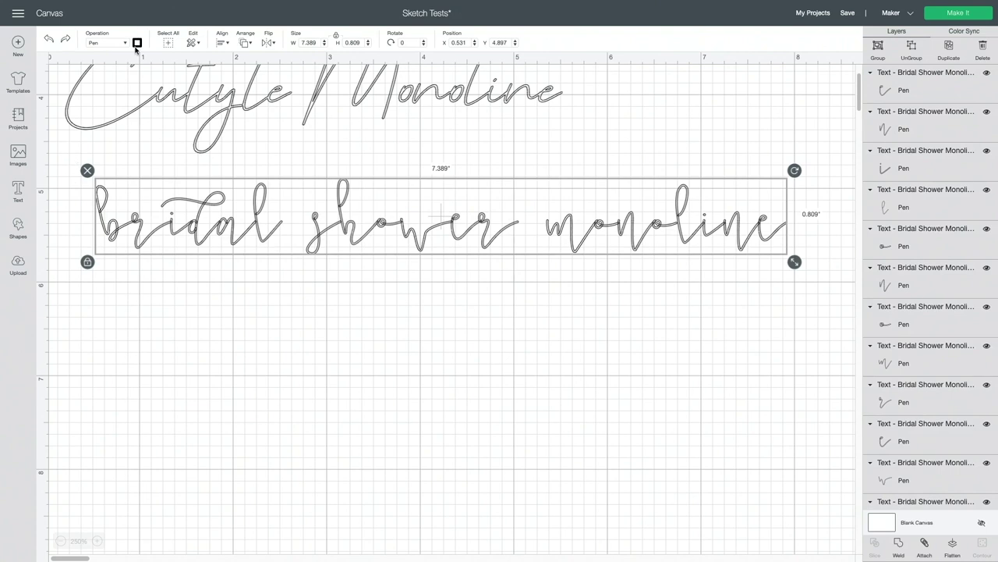
{"action": "left_click", "coordinate": [124, 44]}
{"action": "left_click", "coordinate": [118, 62]}
{"action": "left_click", "coordinate": [117, 44]}
{"action": "left_click", "coordinate": [105, 72]}
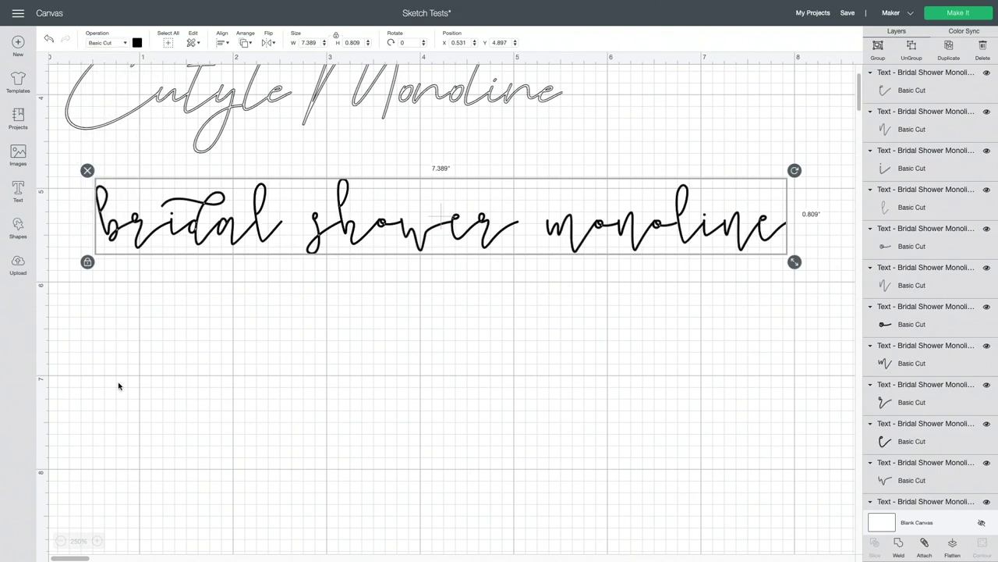
Zoom in to inspect the separate Basic Cut letters of the 7.389 by 0.809 inch line.
{"action": "left_click", "coordinate": [97, 541]}
{"action": "left_click", "coordinate": [97, 541]}
{"action": "left_click", "coordinate": [97, 540]}
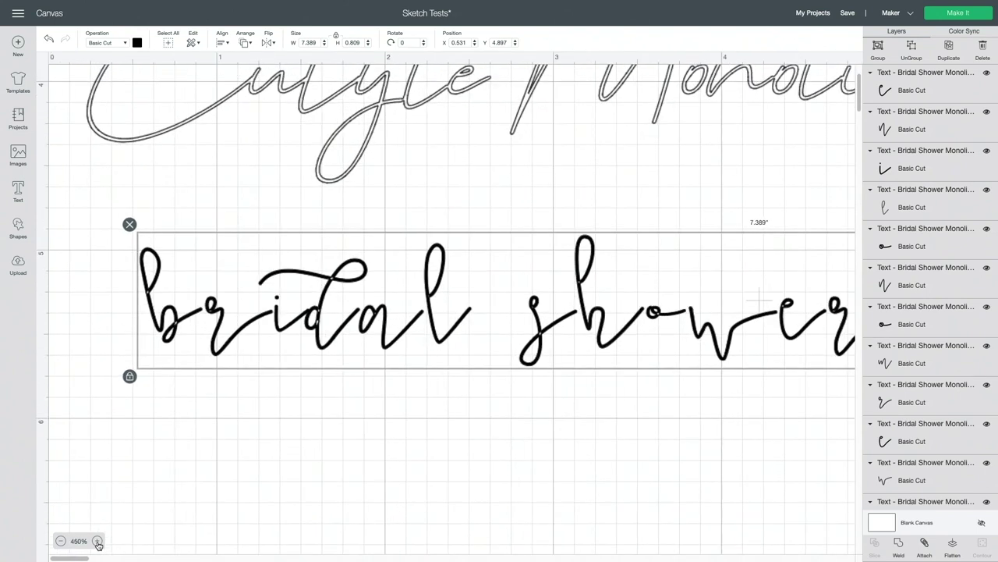
{"action": "left_click", "coordinate": [97, 540]}
{"action": "left_click", "coordinate": [363, 307]}
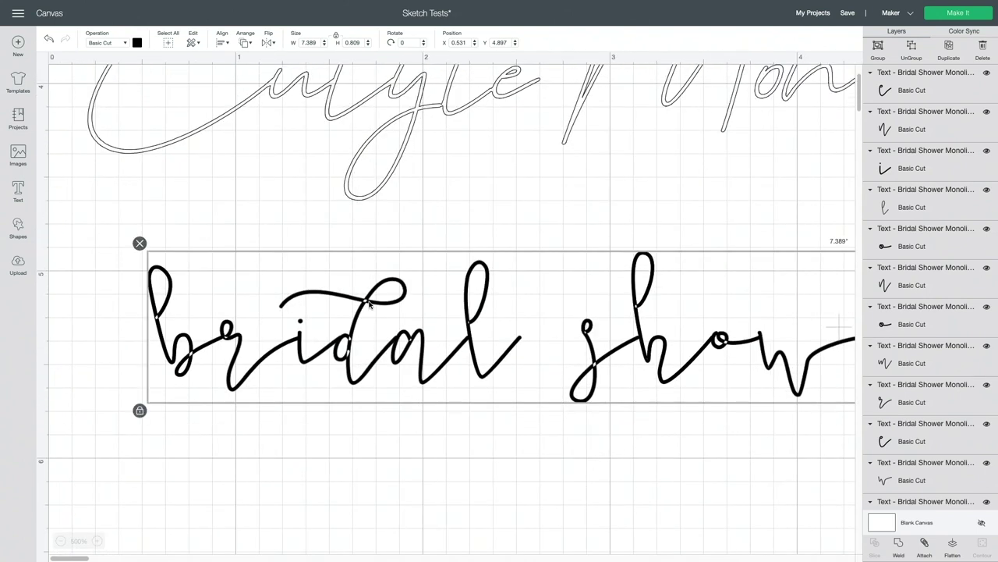
{"action": "left_click", "coordinate": [61, 541]}
Place a copy of the bridal shower monoline line beneath the original.
{"action": "left_click", "coordinate": [61, 542]}
{"action": "left_click", "coordinate": [61, 542]}
{"action": "left_click", "coordinate": [61, 541]}
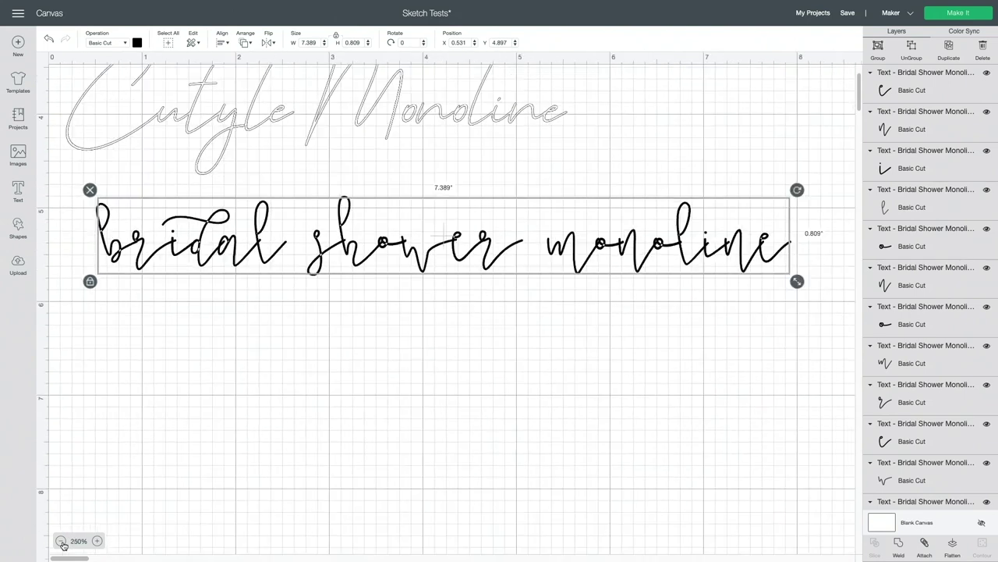
{"action": "left_click", "coordinate": [758, 300]}
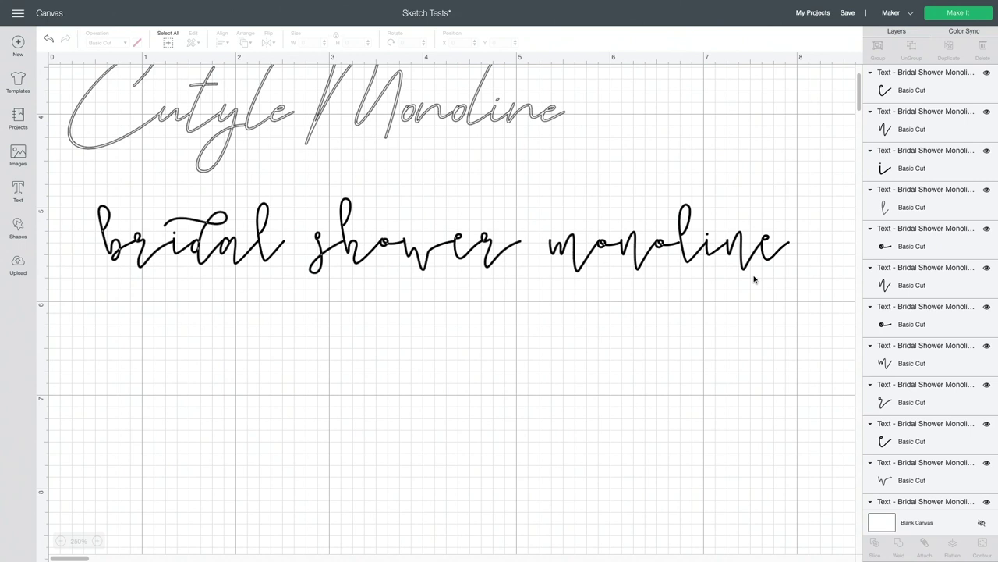
{"action": "left_click_drag", "start_coordinate": [773, 287], "coordinate": [78, 199]}
{"action": "left_click_drag", "start_coordinate": [114, 248], "coordinate": [118, 340]}
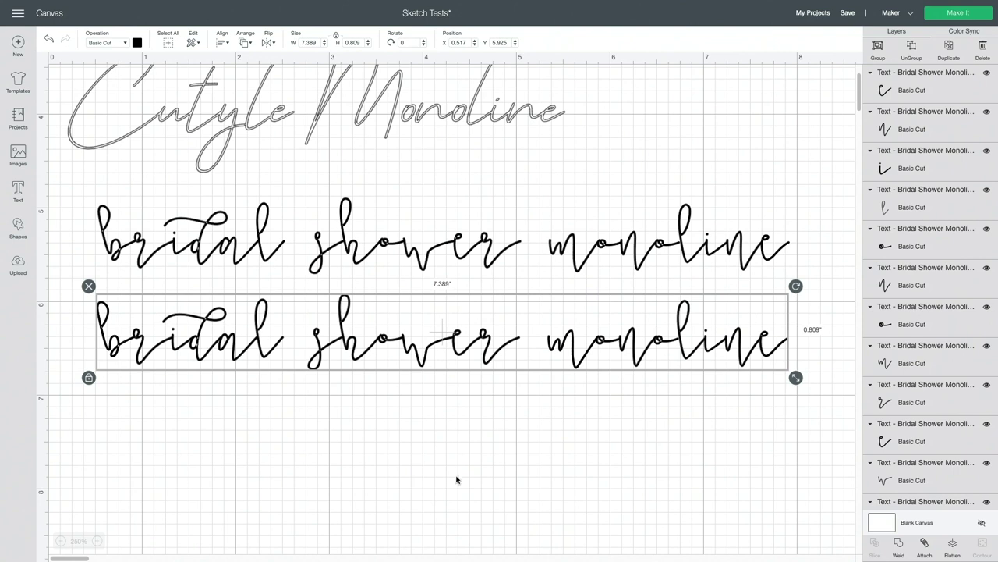
Attach the lower copy's letters and set that copy to Pen.
{"action": "left_click", "coordinate": [925, 544]}
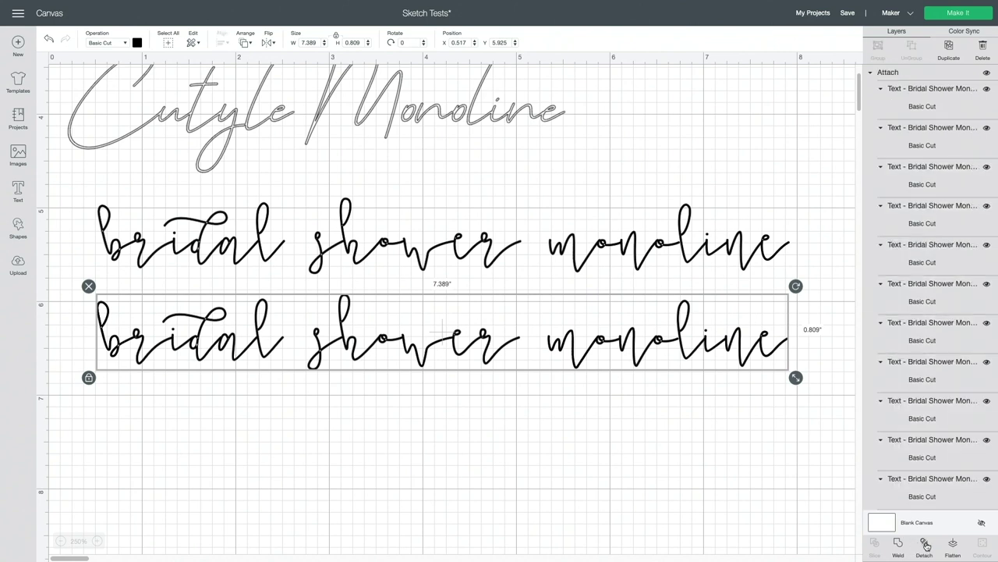
{"action": "left_click", "coordinate": [126, 43]}
{"action": "left_click", "coordinate": [130, 132]}
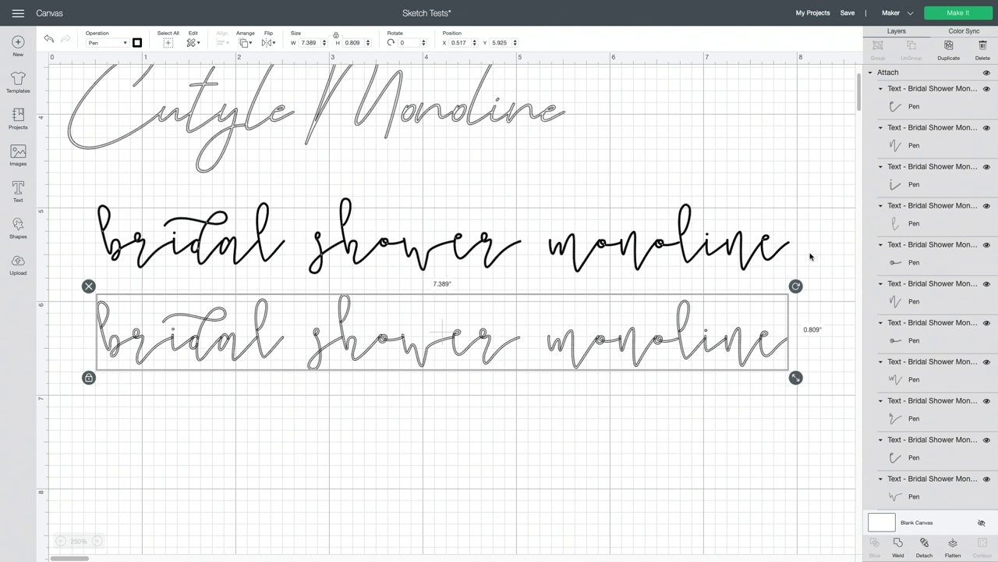
{"action": "left_click_drag", "start_coordinate": [810, 257], "coordinate": [76, 203]}
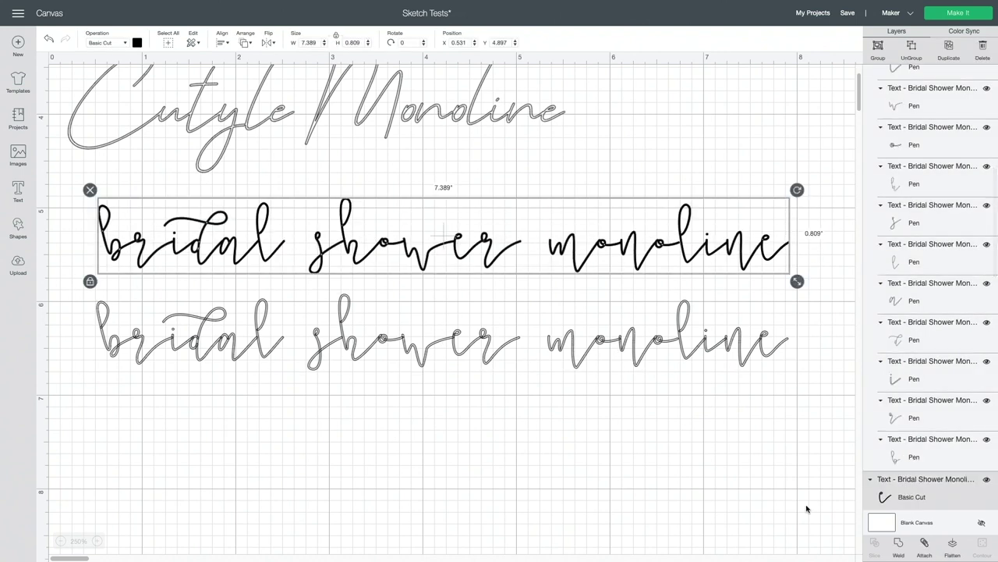
Weld the upper black bridal shower monoline, nudge it into line, and switch it to Pen.
{"action": "left_click", "coordinate": [898, 544]}
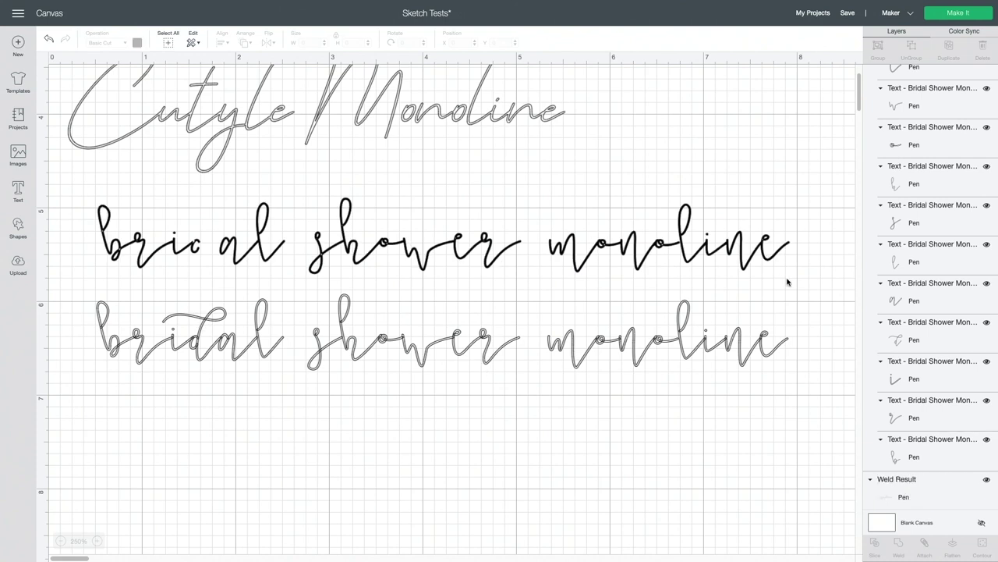
{"action": "left_click_drag", "start_coordinate": [607, 267], "coordinate": [560, 252]}
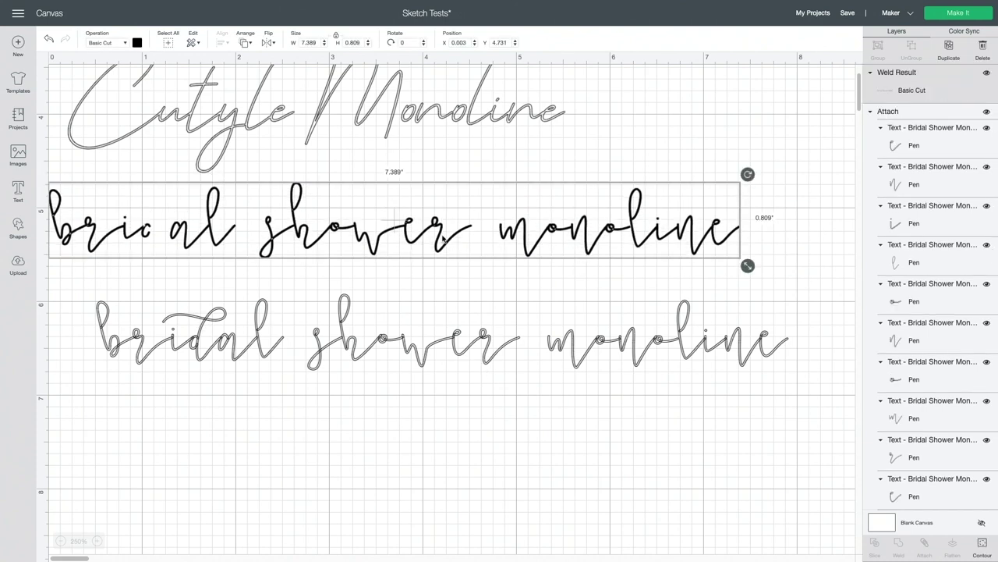
{"action": "left_click_drag", "start_coordinate": [443, 238], "coordinate": [463, 234]}
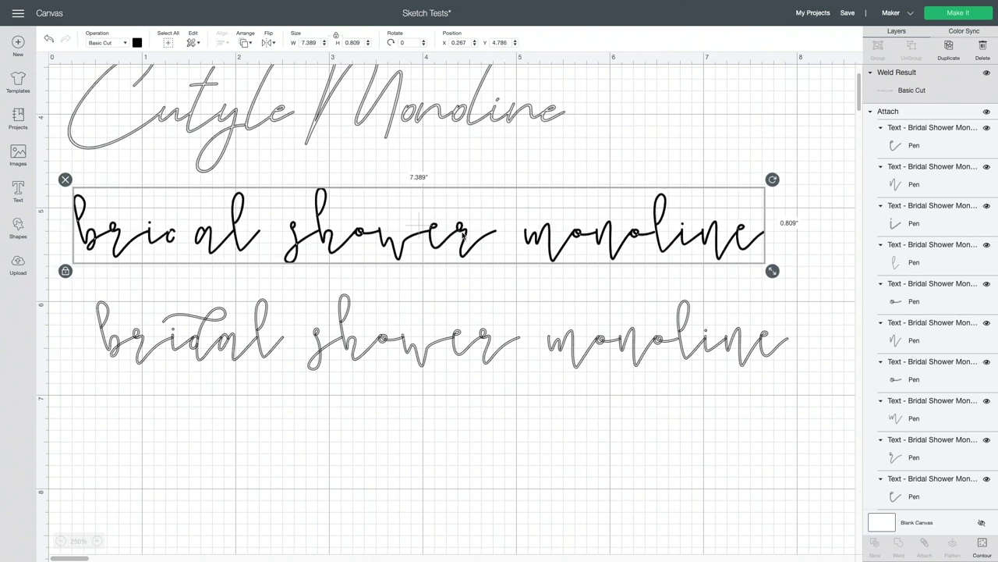
{"action": "left_click", "coordinate": [119, 43]}
{"action": "left_click", "coordinate": [119, 133]}
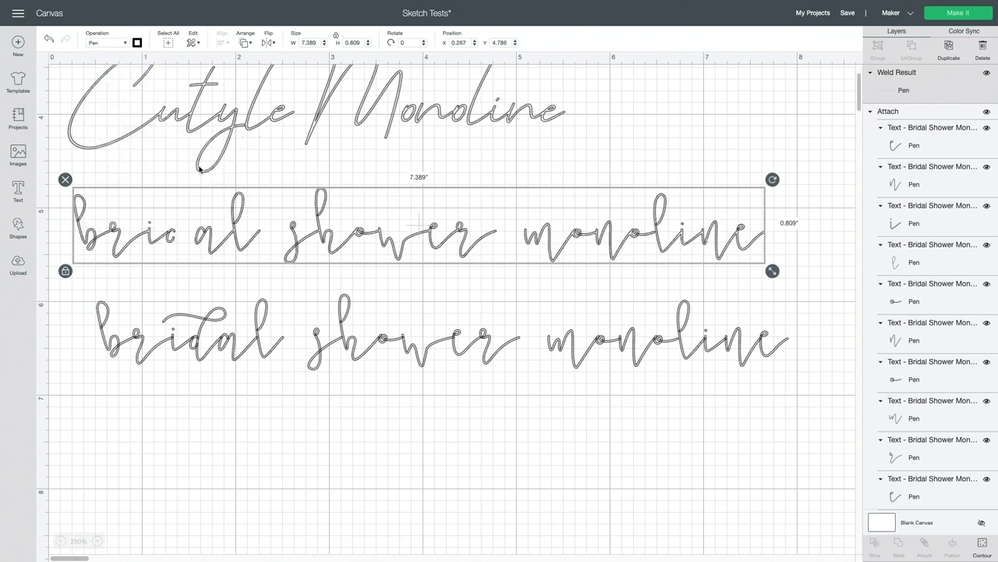
{"action": "scroll", "coordinate": [346, 281], "scroll_direction": "up", "scroll_amount": 3}
{"action": "scroll", "coordinate": [346, 280], "scroll_direction": "down", "scroll_amount": 2}
Confirm the Cutyle Monoline sample uses the 0.3mm extra fine point plum pen.
{"action": "left_click", "coordinate": [238, 162]}
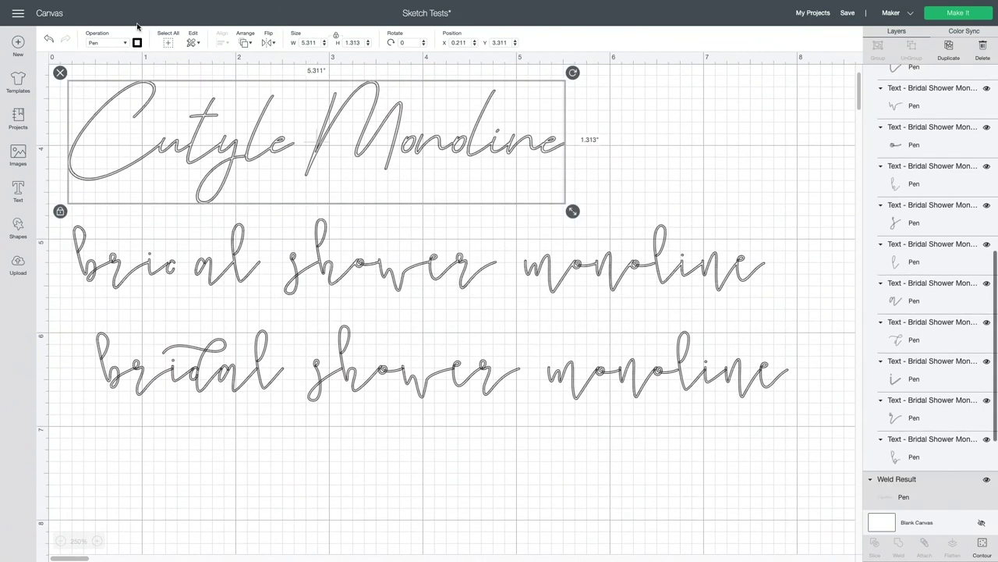
{"action": "left_click", "coordinate": [136, 42]}
{"action": "left_click", "coordinate": [177, 78]}
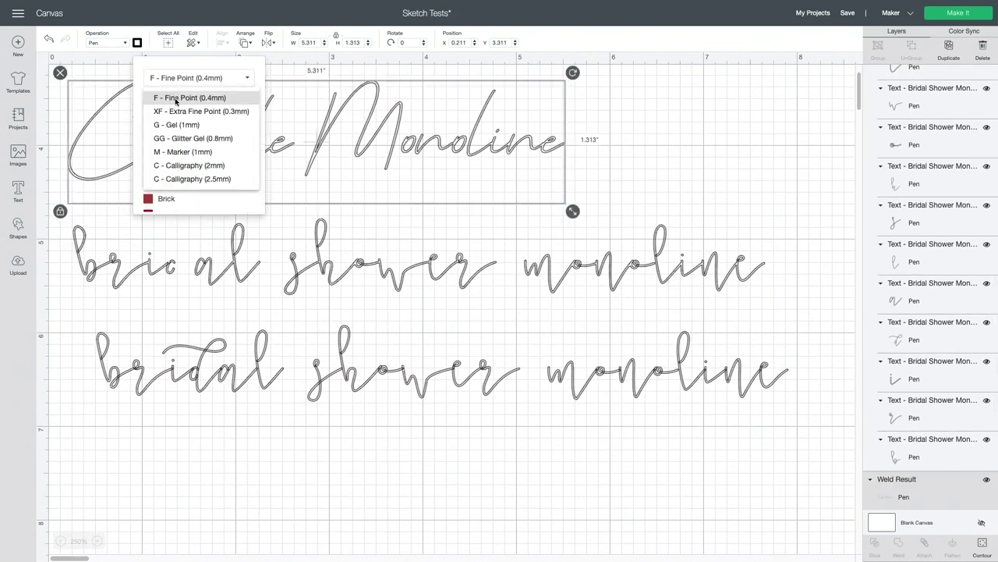
{"action": "left_click", "coordinate": [176, 110]}
{"action": "left_click", "coordinate": [168, 78]}
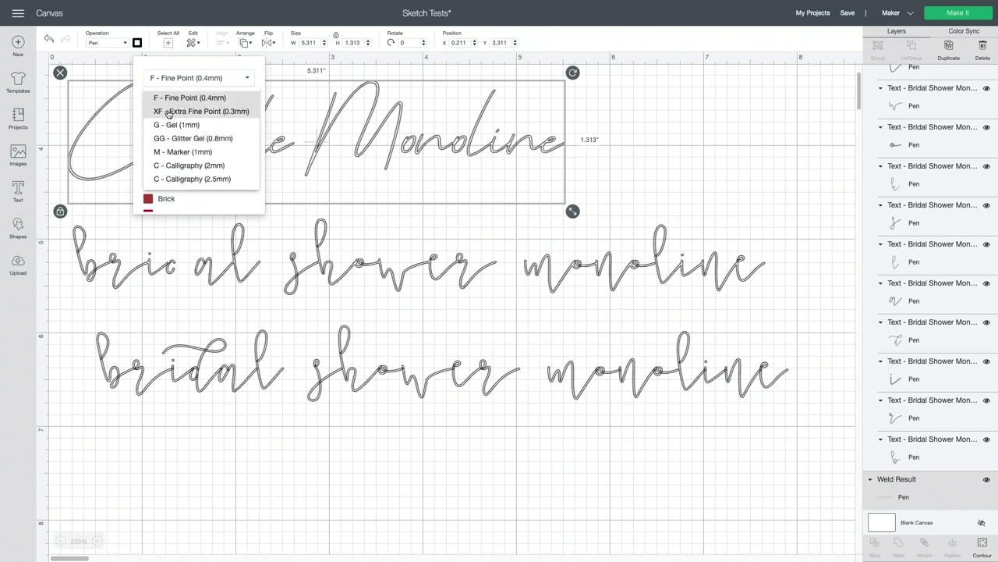
Move both bridal shower lines up to tighten their spacing.
{"action": "left_click", "coordinate": [118, 417]}
{"action": "scroll", "coordinate": [118, 417], "scroll_direction": "down", "scroll_amount": 3}
{"action": "scroll", "coordinate": [118, 428], "scroll_direction": "down", "scroll_amount": 2}
{"action": "scroll", "coordinate": [120, 428], "scroll_direction": "up", "scroll_amount": 1}
{"action": "scroll", "coordinate": [119, 427], "scroll_direction": "up", "scroll_amount": 3}
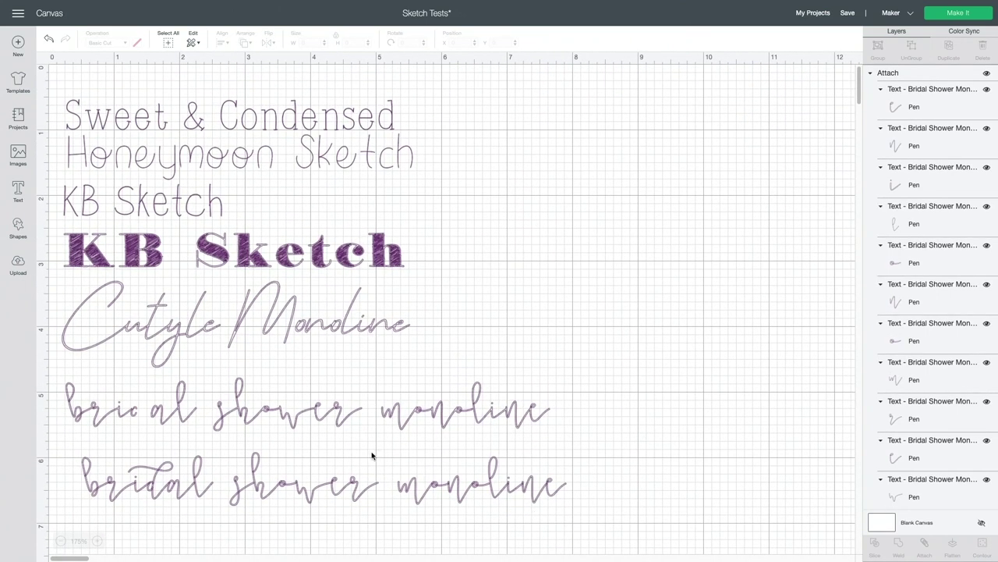
{"action": "left_click_drag", "start_coordinate": [229, 422], "coordinate": [227, 411]}
{"action": "left_click_drag", "start_coordinate": [204, 490], "coordinate": [203, 475]}
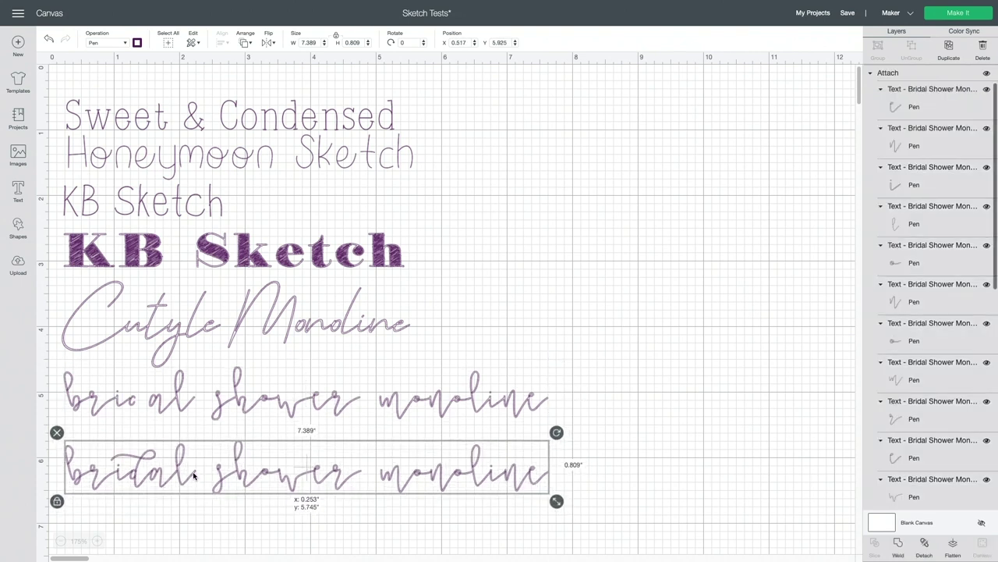
{"action": "left_click", "coordinate": [203, 518]}
Left-align all the font sample lines.
{"action": "left_click_drag", "start_coordinate": [203, 516], "coordinate": [196, 92]}
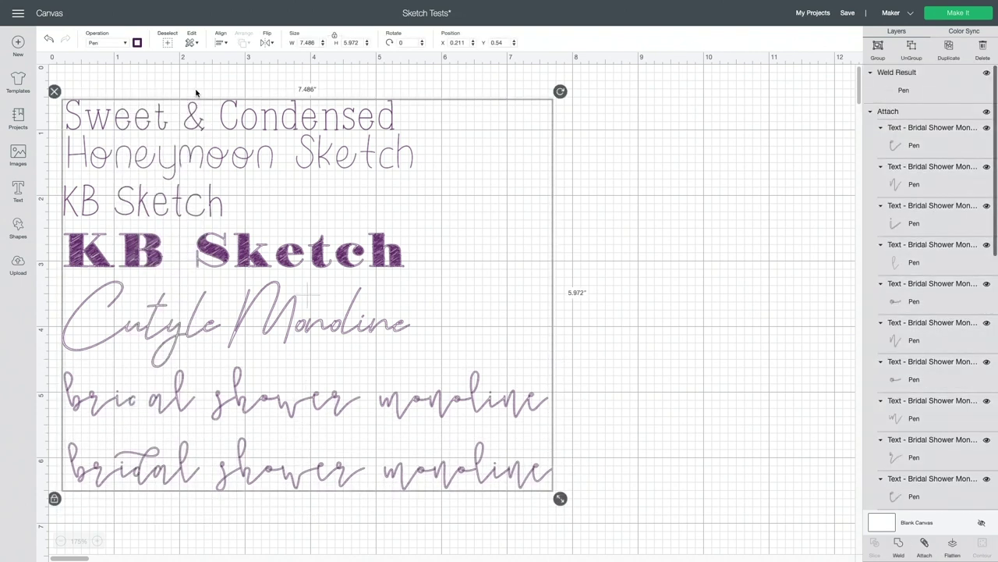
{"action": "left_click", "coordinate": [222, 43]}
{"action": "left_click", "coordinate": [241, 71]}
{"action": "left_click", "coordinate": [221, 43]}
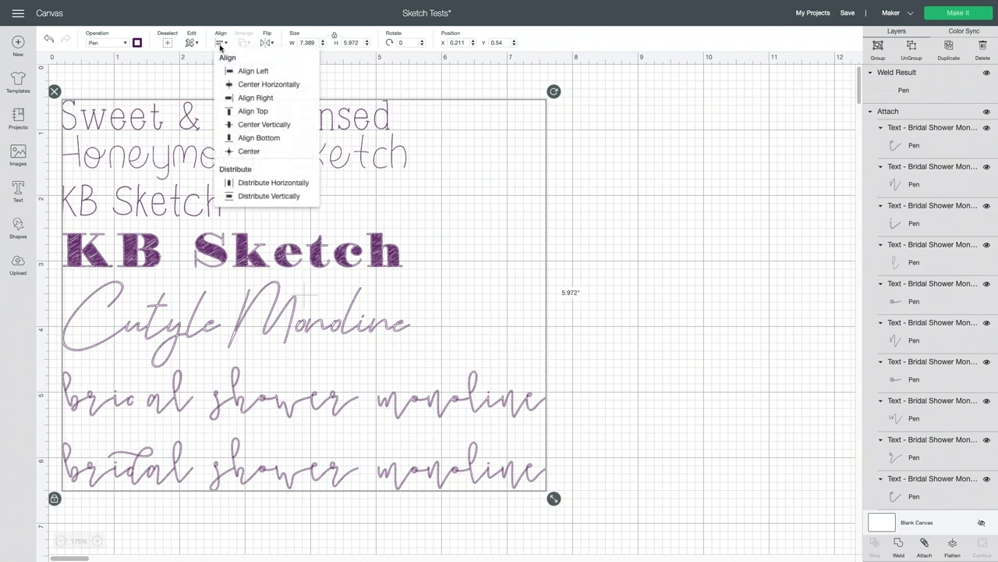
{"action": "left_click", "coordinate": [513, 254]}
{"action": "left_click", "coordinate": [456, 257]}
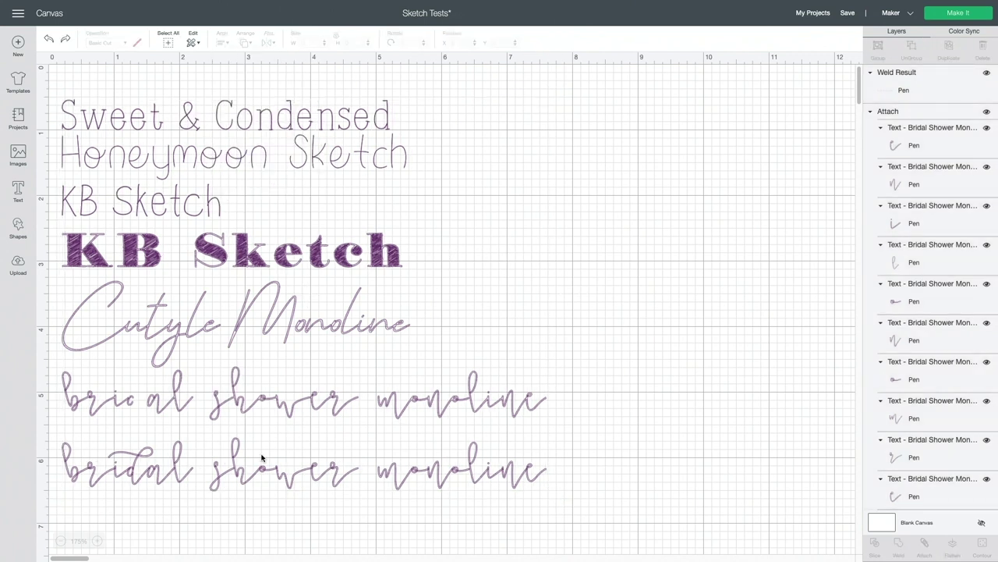
Attach all font samples into one set and duplicate it with Ctrl+D.
{"action": "left_click_drag", "start_coordinate": [635, 505], "coordinate": [49, 72]}
{"action": "left_click", "coordinate": [922, 543]}
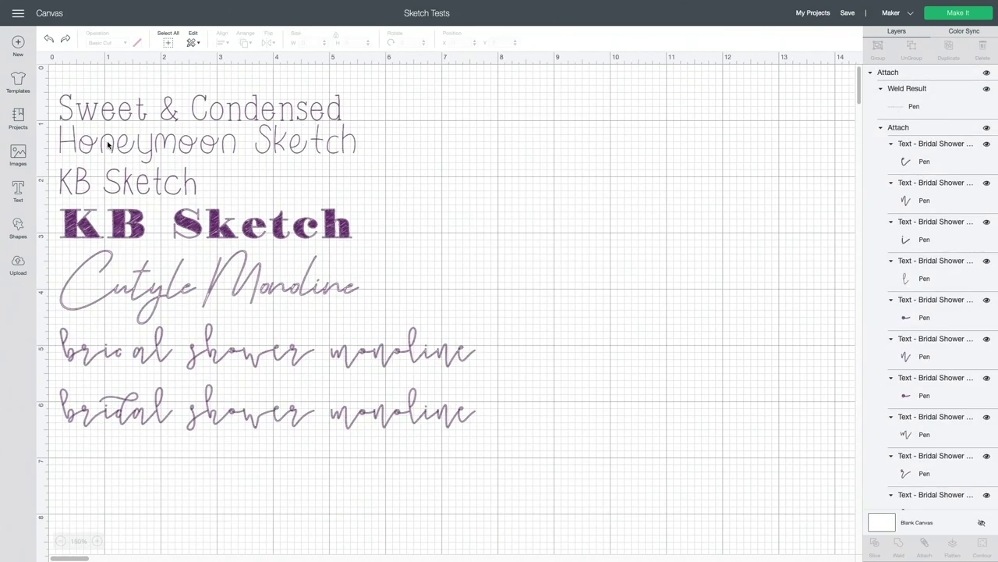
{"action": "left_click", "coordinate": [108, 144]}
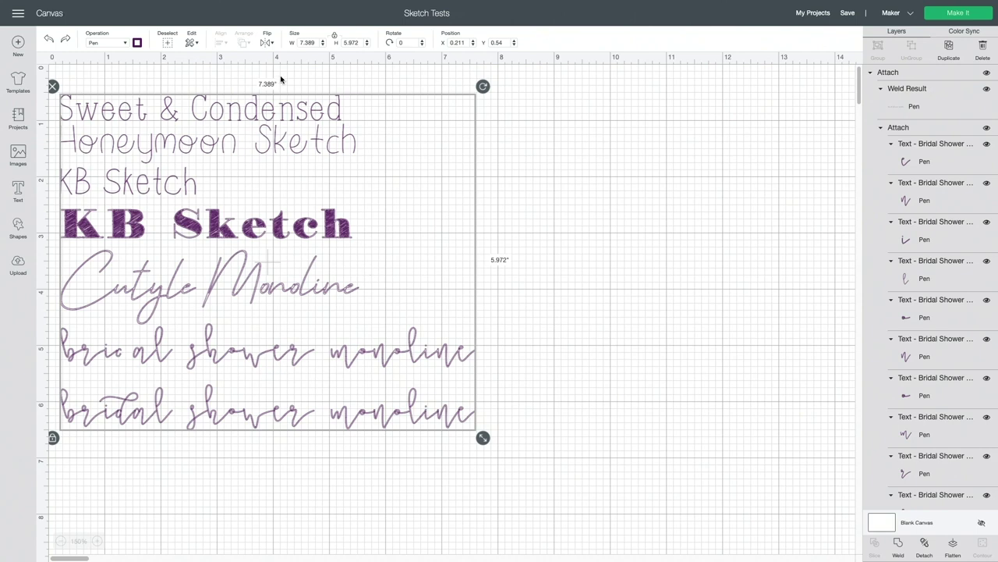
{"action": "key", "text": "ctrl+d"}
Shrink the duplicate to 3.679 inches wide and place it below the large set.
{"action": "mouse_move", "coordinate": [268, 156]}
{"action": "left_mouse_down"}
{"action": "mouse_move", "coordinate": [528, 144]}
{"action": "mouse_move", "coordinate": [573, 162]}
{"action": "left_mouse_up"}
{"action": "left_click_drag", "start_coordinate": [809, 448], "coordinate": [601, 288]}
{"action": "left_click_drag", "start_coordinate": [461, 230], "coordinate": [132, 424]}
{"action": "scroll", "coordinate": [132, 423], "scroll_direction": "down", "scroll_amount": 5}
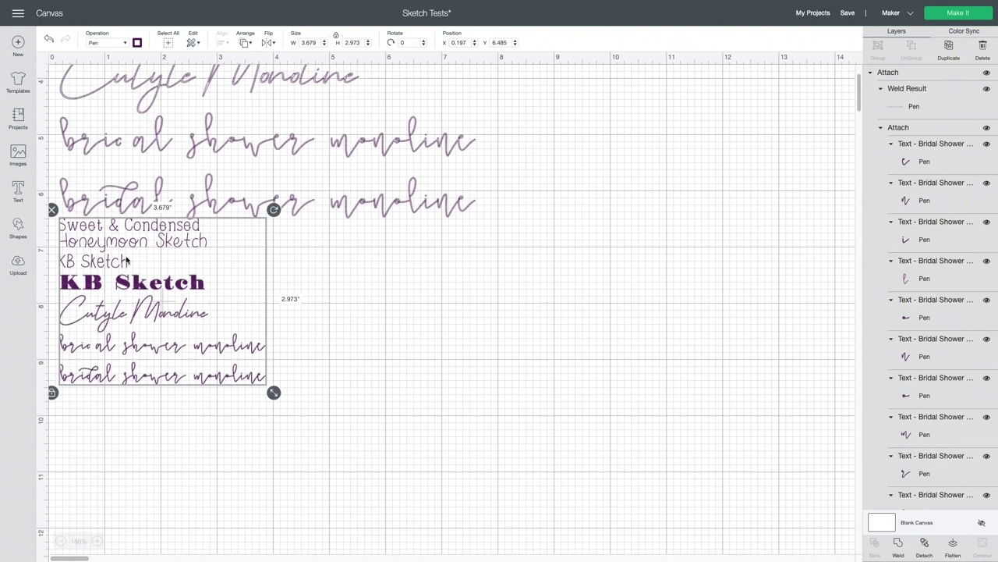
{"action": "left_click_drag", "start_coordinate": [126, 260], "coordinate": [127, 256]}
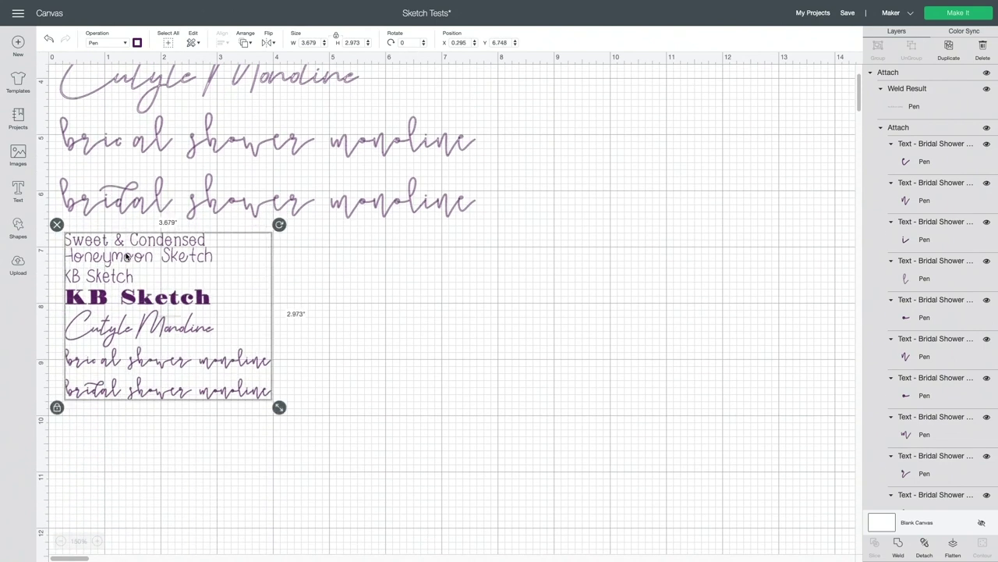
{"action": "left_click", "coordinate": [61, 540]}
{"action": "left_click_drag", "start_coordinate": [149, 404], "coordinate": [149, 134]}
{"action": "scroll", "coordinate": [148, 134], "scroll_direction": "up", "scroll_amount": 5}
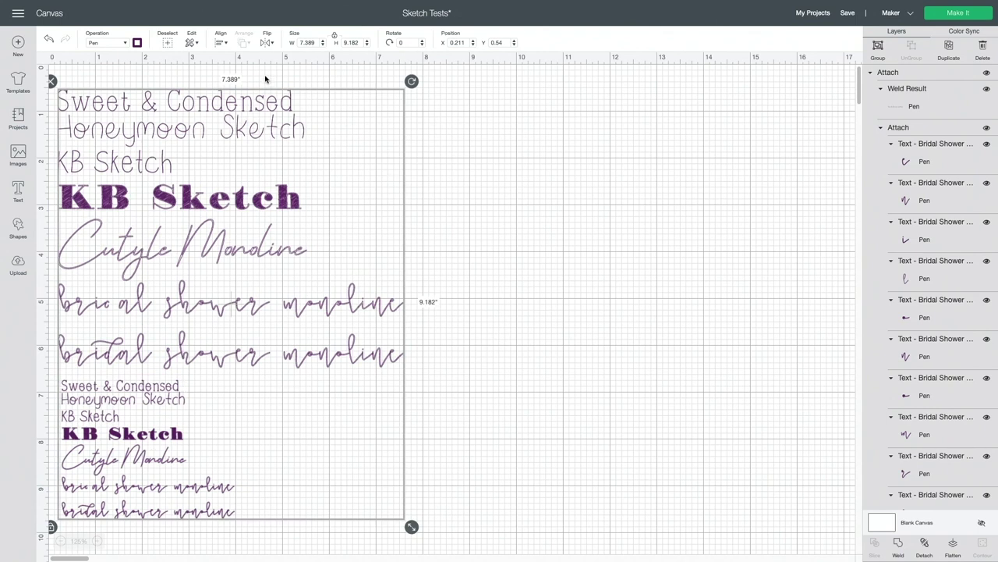
Left-align the small set with the large one and attach both into one 7.389 by 9.182 inch set.
{"action": "left_click", "coordinate": [221, 44]}
{"action": "left_click", "coordinate": [236, 77]}
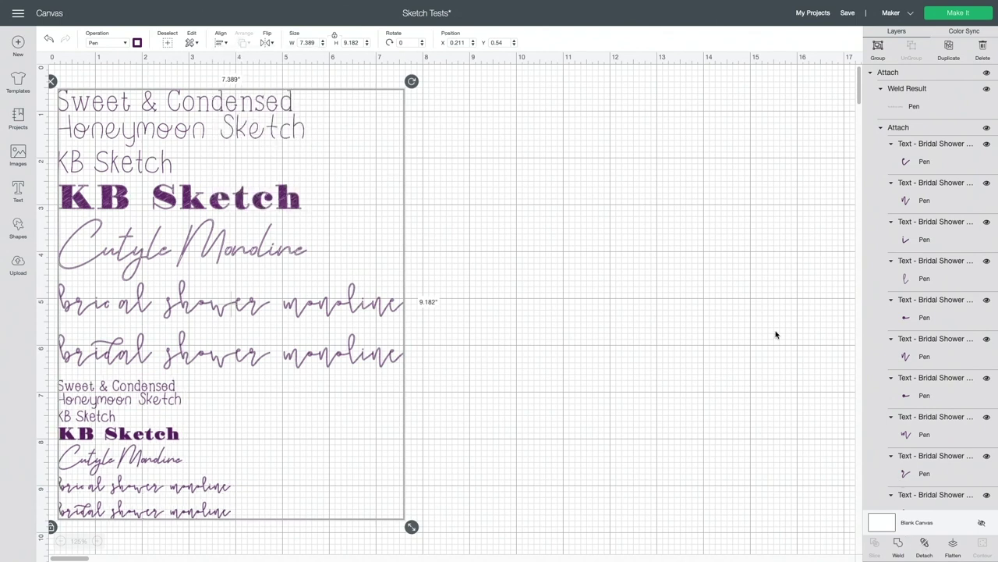
{"action": "left_click", "coordinate": [925, 544]}
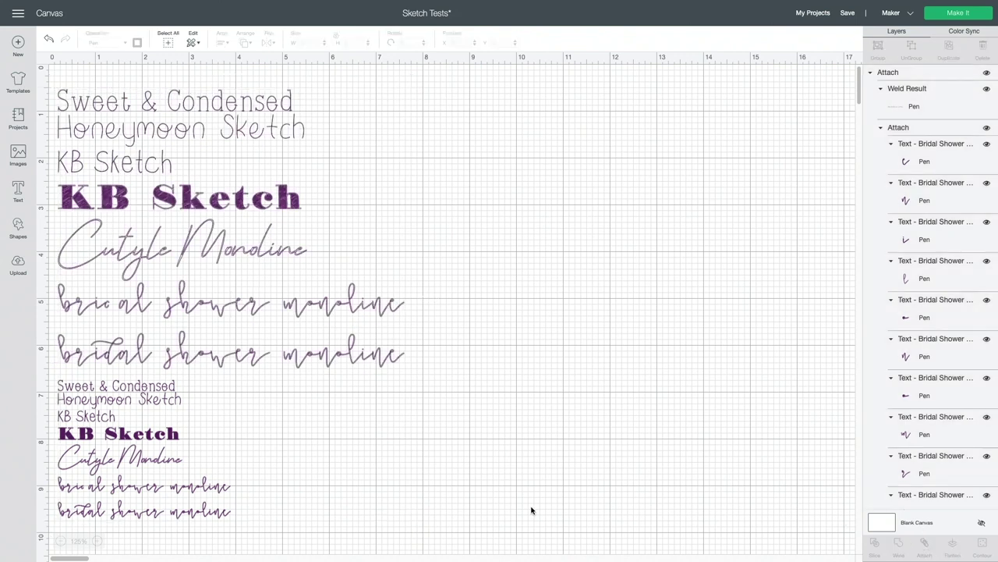
{"action": "left_click_drag", "start_coordinate": [482, 531], "coordinate": [43, 77]}
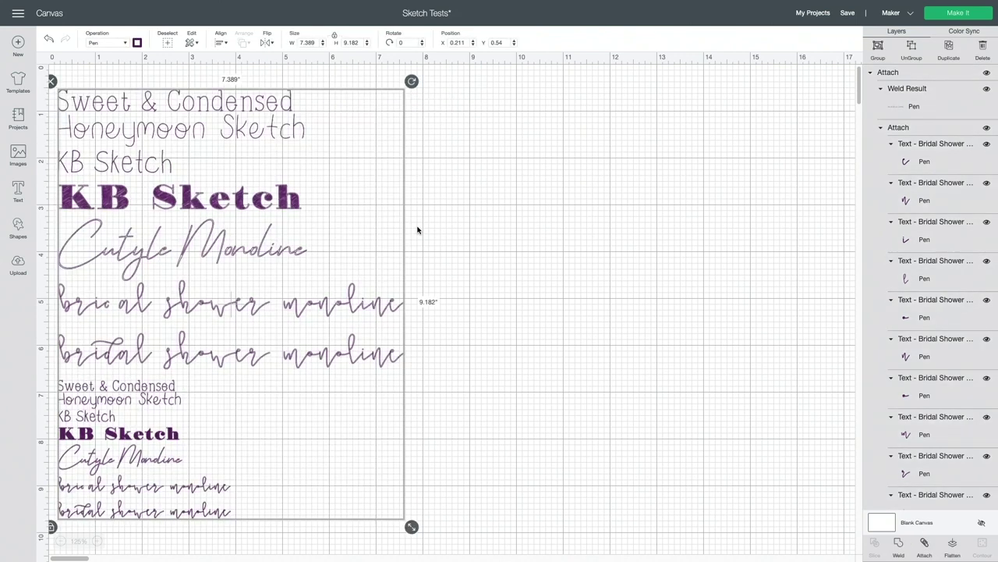
{"action": "left_click", "coordinate": [925, 545]}
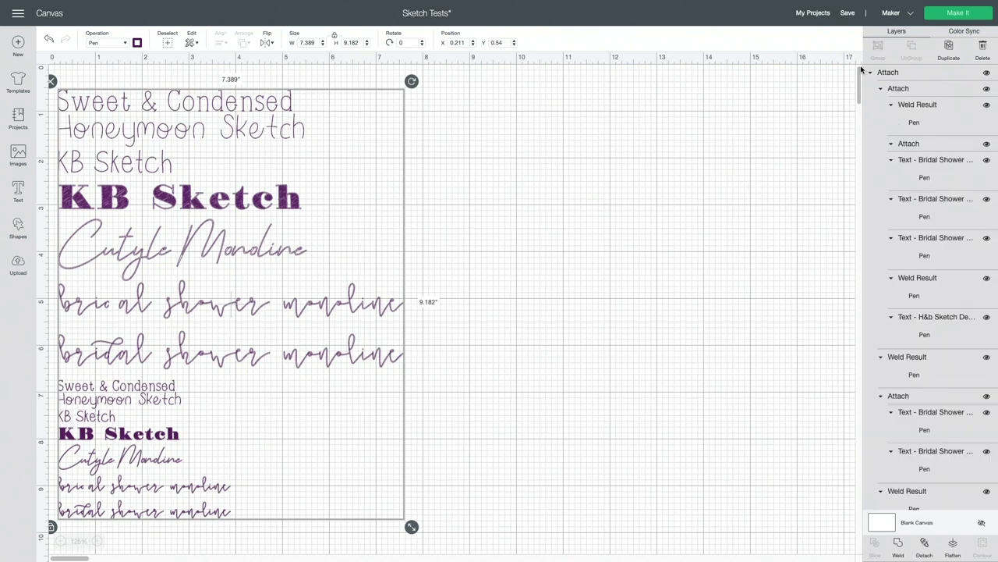
Save the project and continue past the 12" x 12" pen mat preview to making.
{"action": "left_click", "coordinate": [853, 16]}
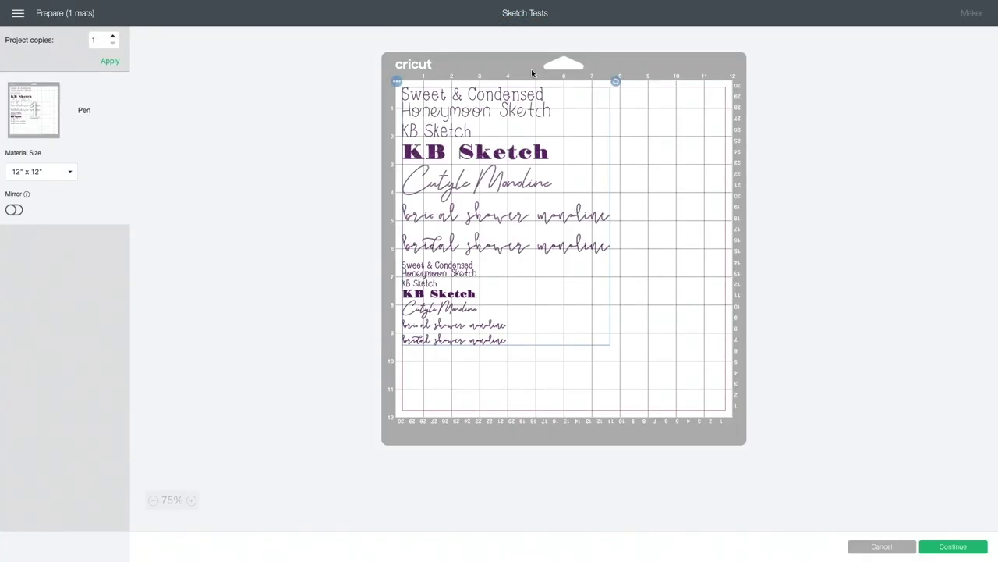
{"action": "left_click", "coordinate": [953, 546]}
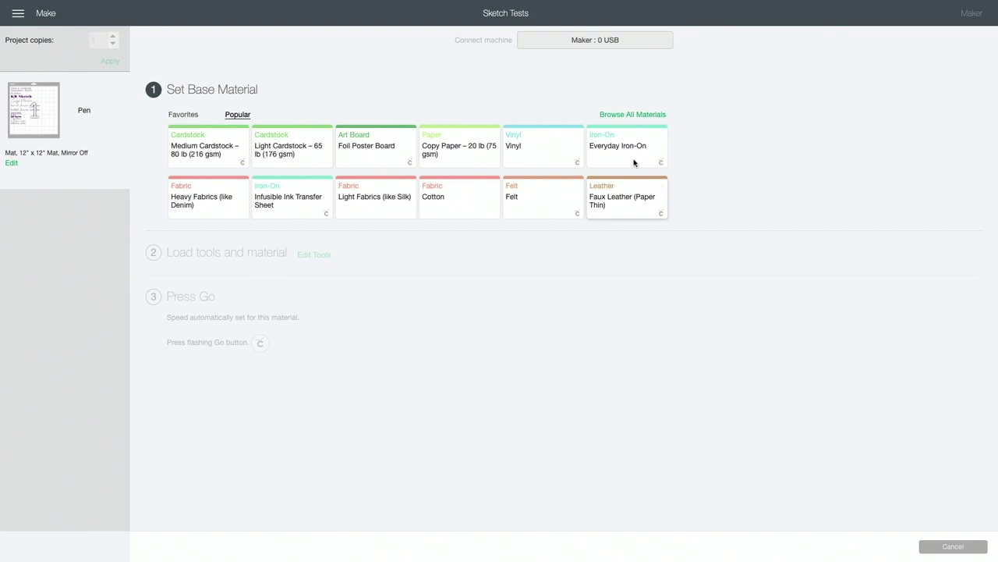
Choose Copy Paper – 20 lb (75 gsm) as the base material.
{"action": "left_click", "coordinate": [463, 161]}
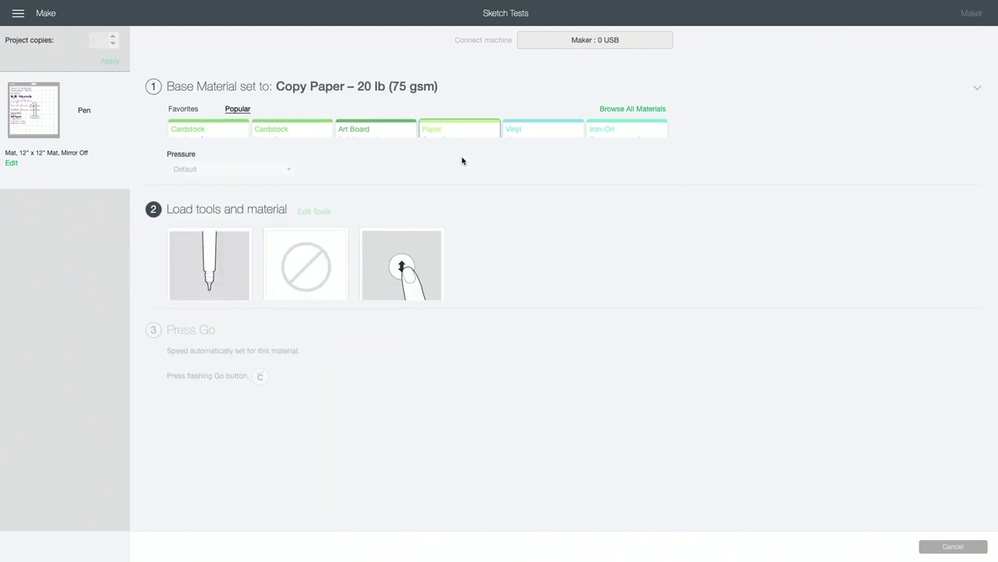